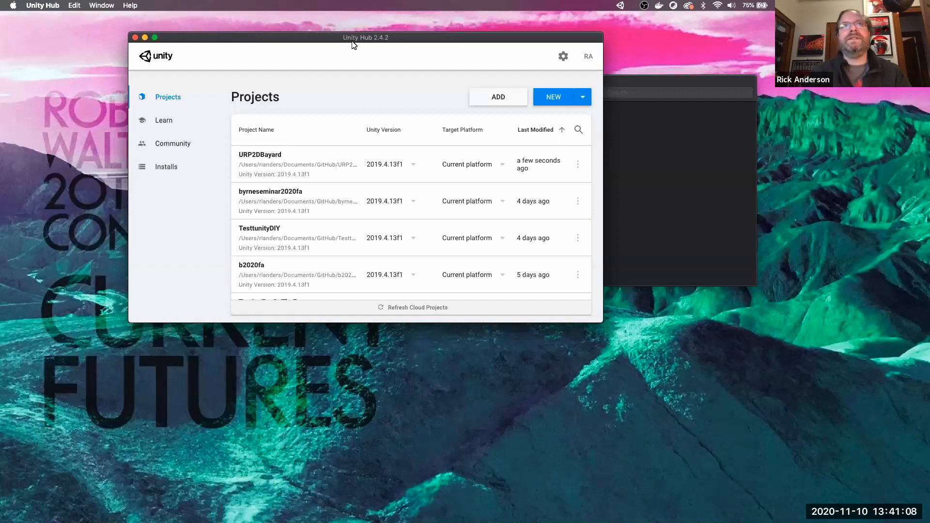
# - Start a new Unity Hub project with the 3D template and name it 2DTestScene
pyautogui.moveTo(361, 37); pyautogui.dragTo(387, 30)
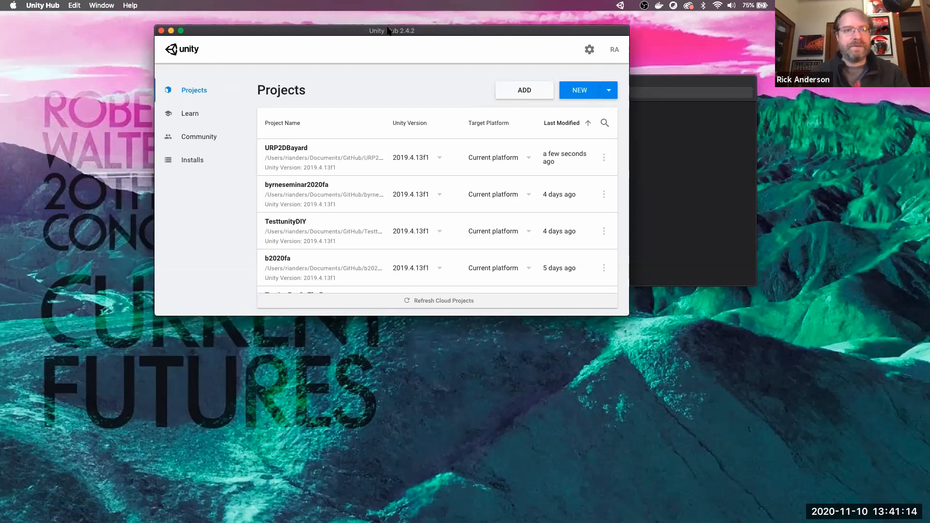
pyautogui.click(564, 91)
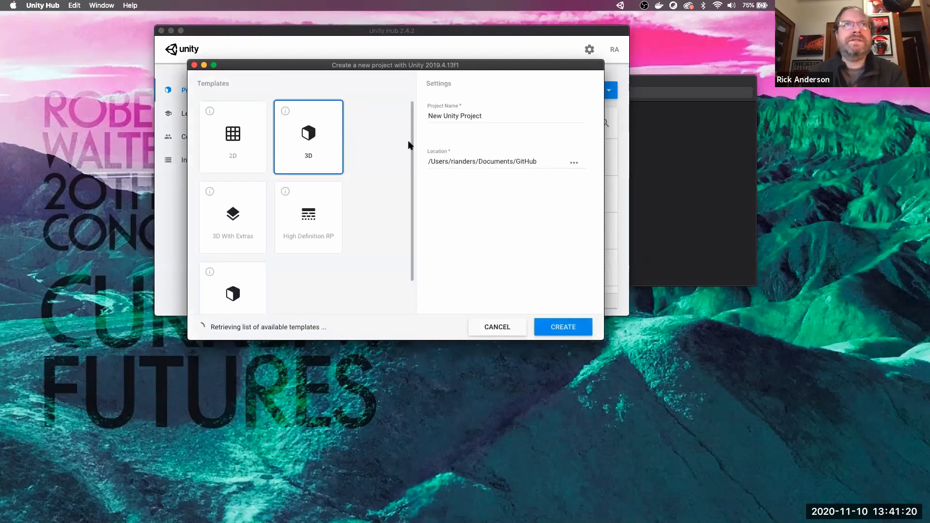
pyautogui.scroll(-2, 397, 278)
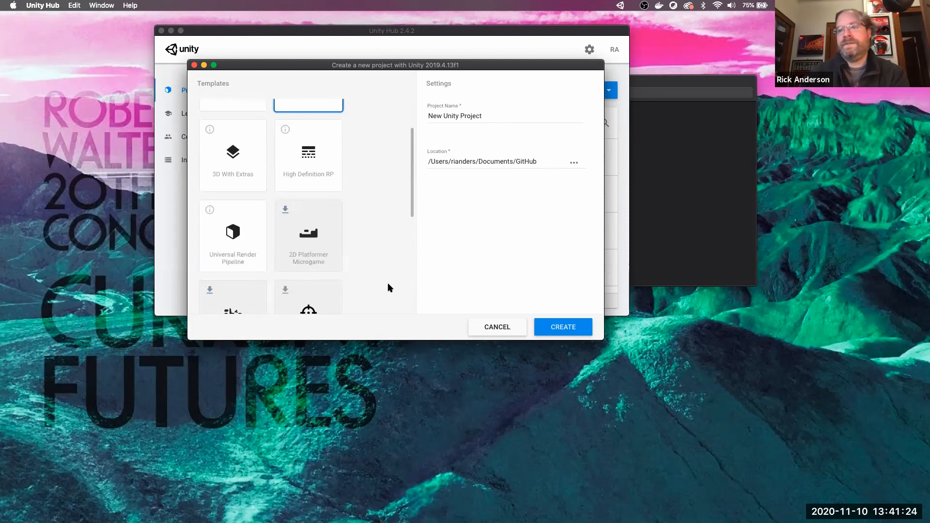
pyautogui.scroll(2, 387, 283)
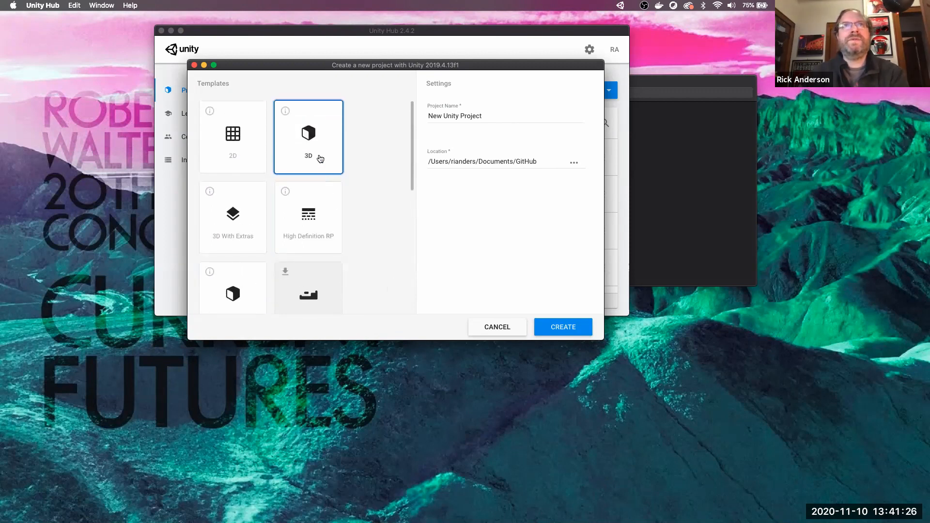
pyautogui.moveTo(498, 113); pyautogui.dragTo(413, 114)
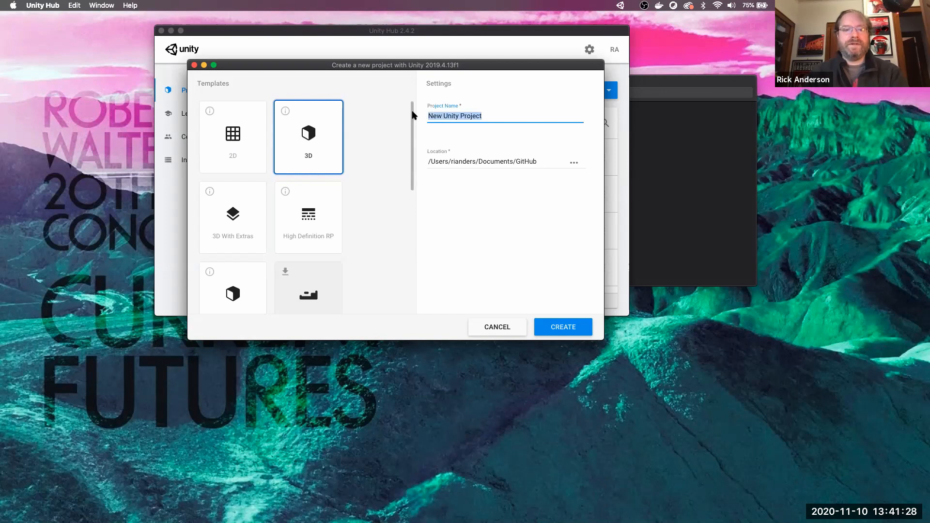
pyautogui.write('2DTeset')
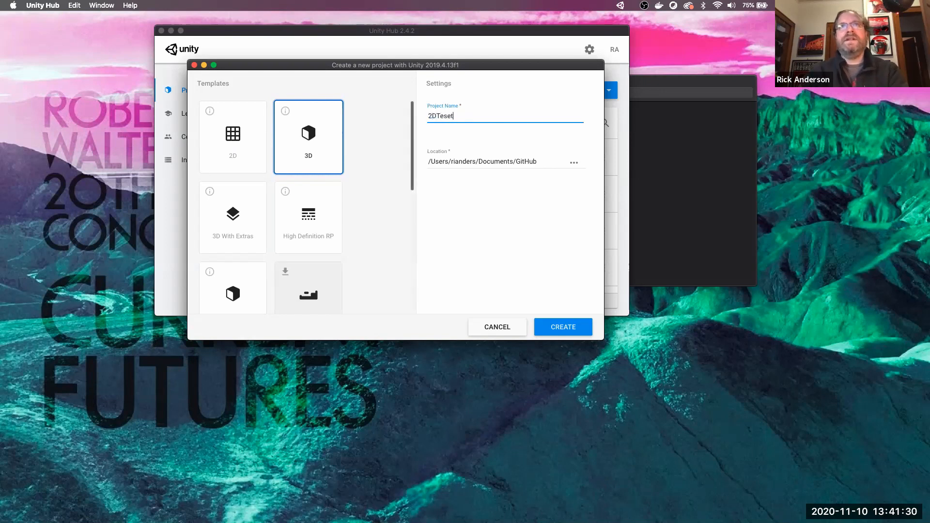
pyautogui.press('BackSpace')
pyautogui.press('BackSpace')
pyautogui.write('tScene')
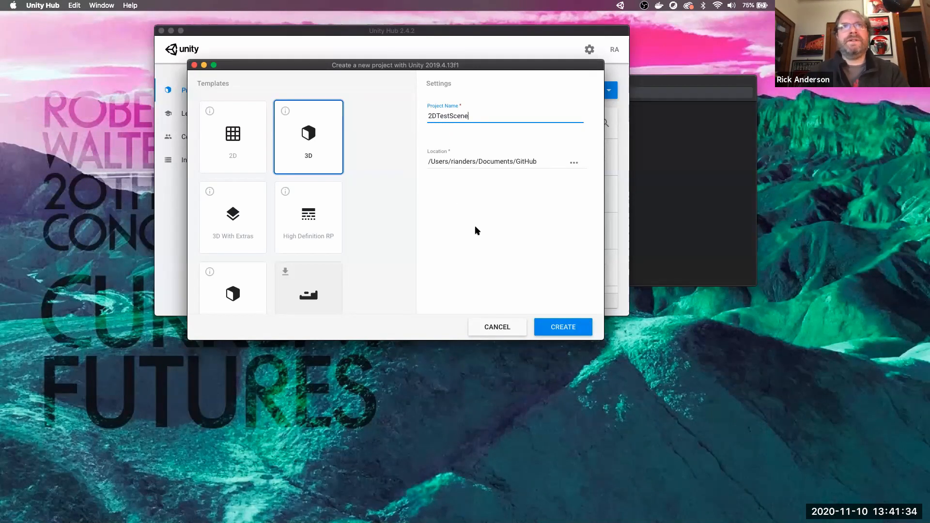
# - Create the 2DTestScene project and start a new empty scene
pyautogui.click(573, 326)
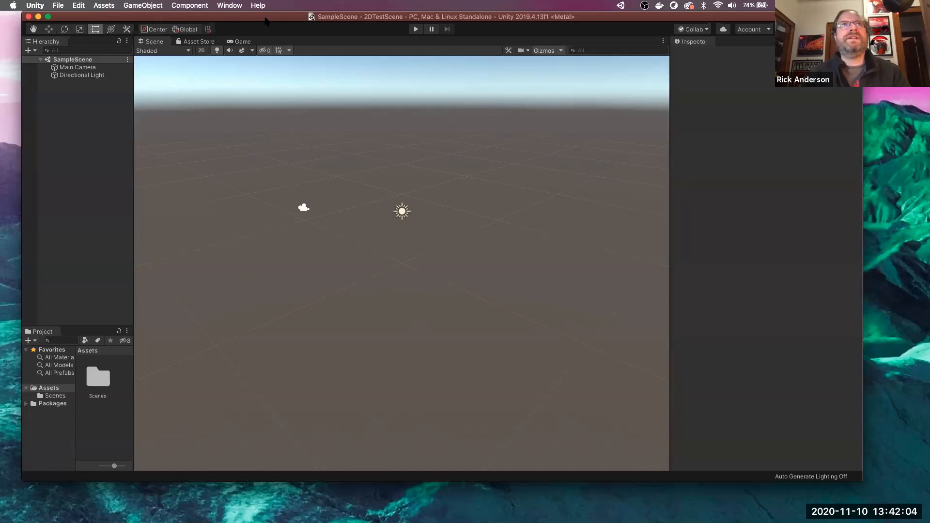
pyautogui.click(57, 6)
pyautogui.click(65, 19)
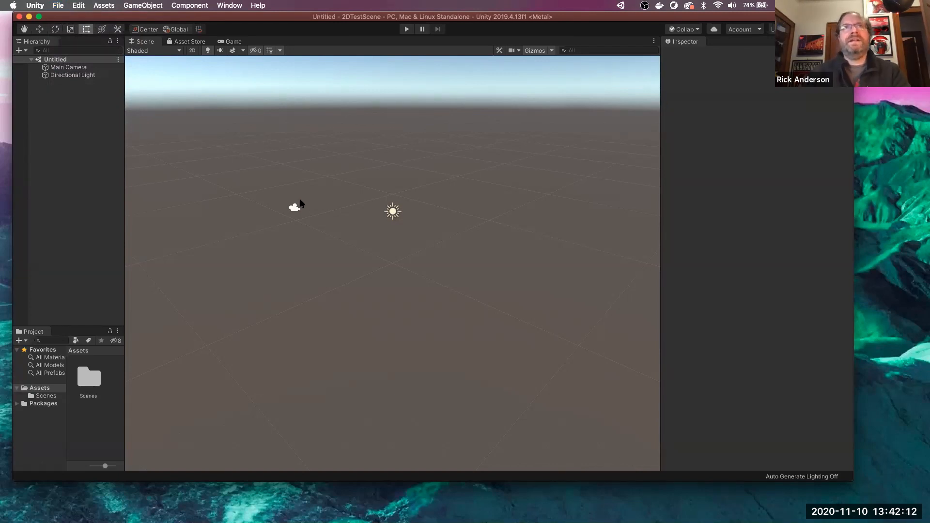
# - Save the new scene in Assets as 2DSetupScene
pyautogui.press('super+s')
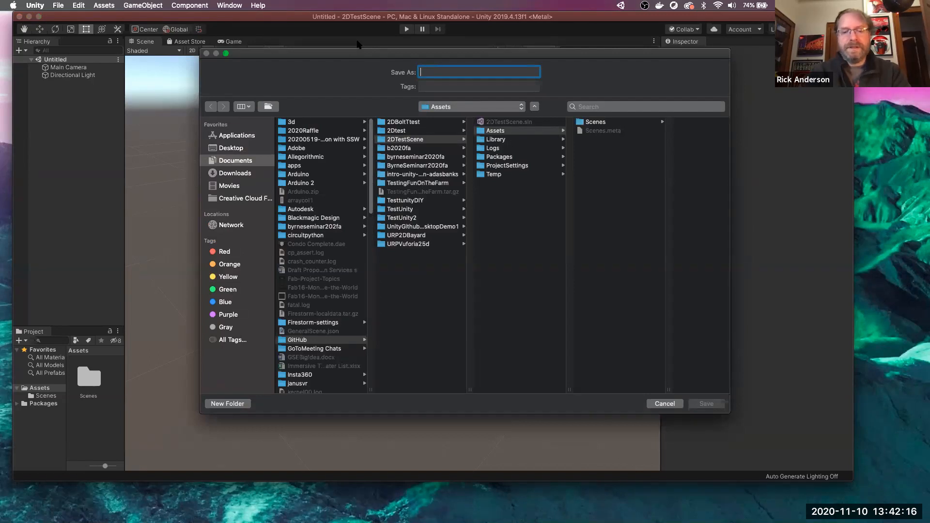
pyautogui.write('2')
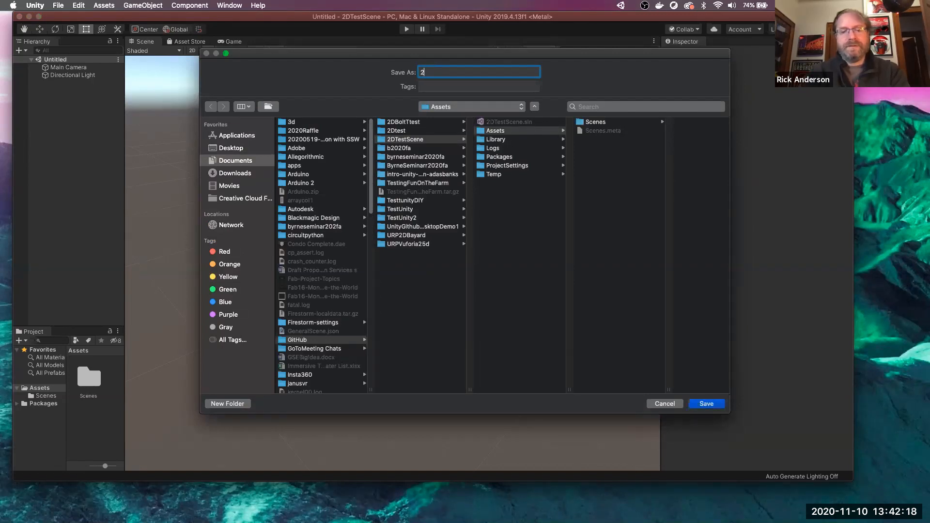
pyautogui.write('DSetupScene')
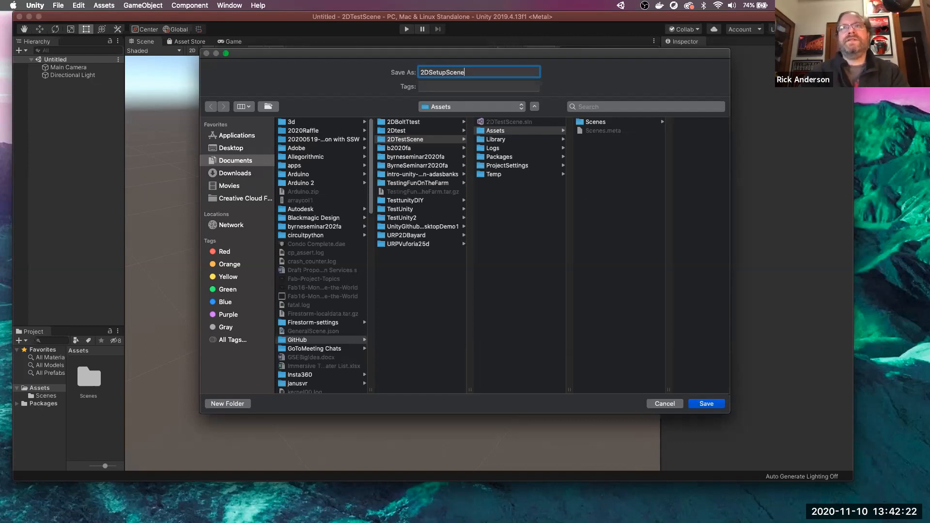
pyautogui.press('Return')
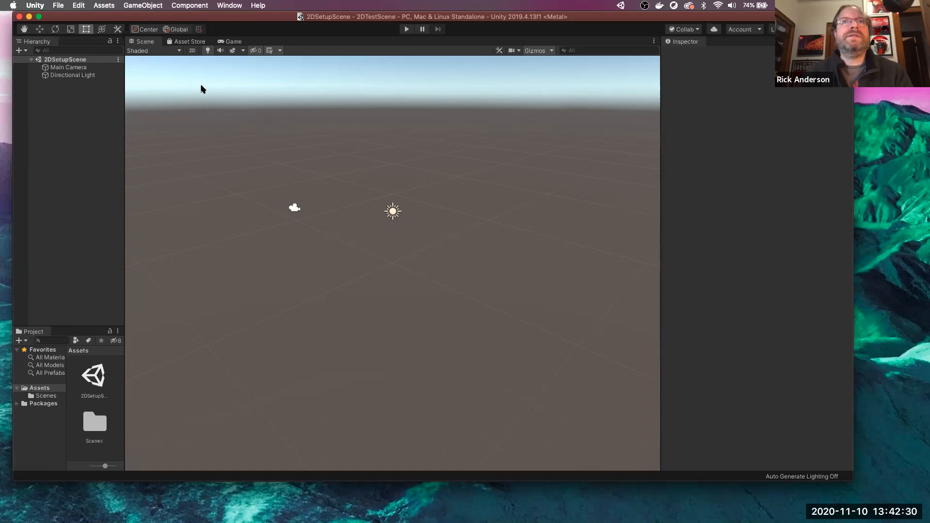
# - Make the editor full-screen and toggle the Scene view between 2D and 3D, ending in 3D
pyautogui.click(39, 16)
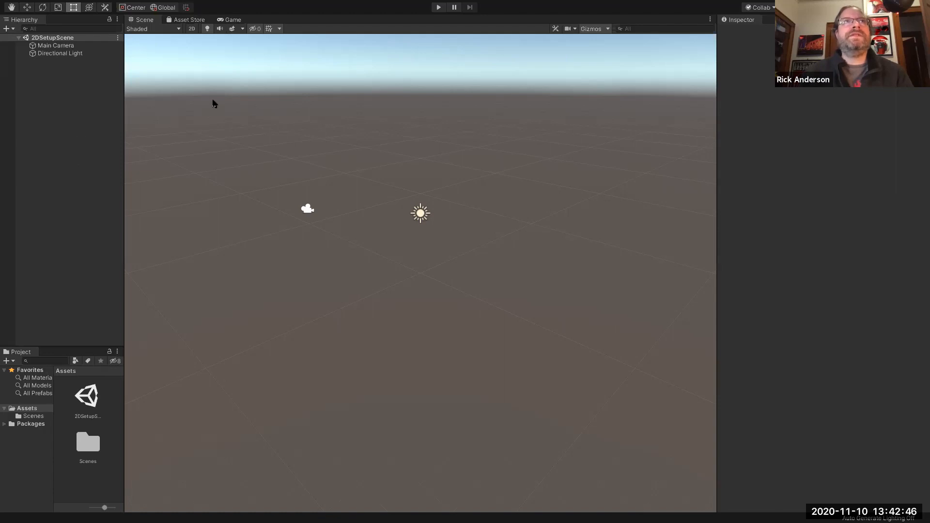
pyautogui.click(193, 30)
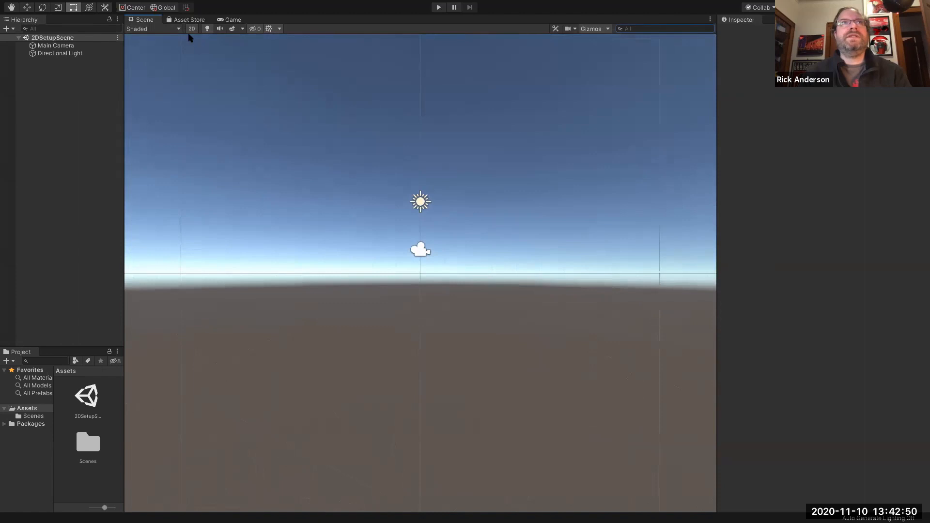
pyautogui.click(192, 29)
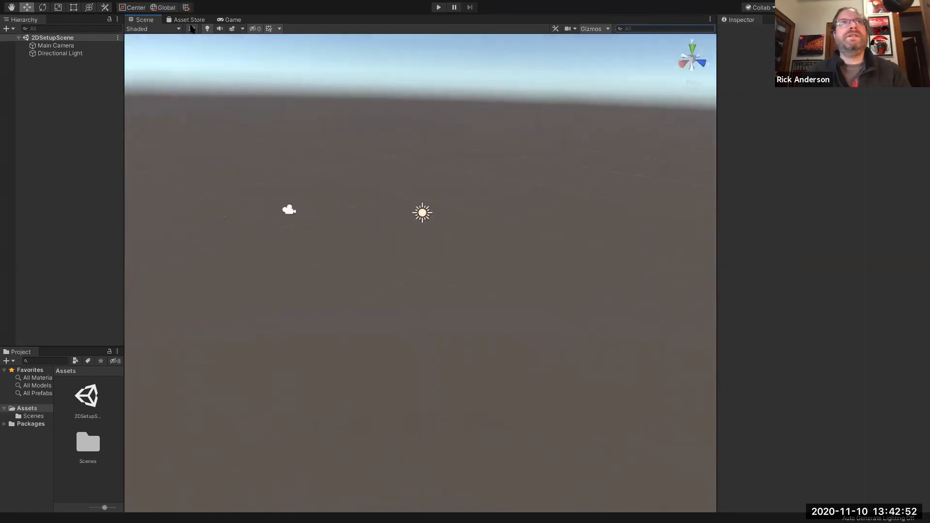
pyautogui.click(192, 29)
pyautogui.click(192, 29)
pyautogui.click(192, 29)
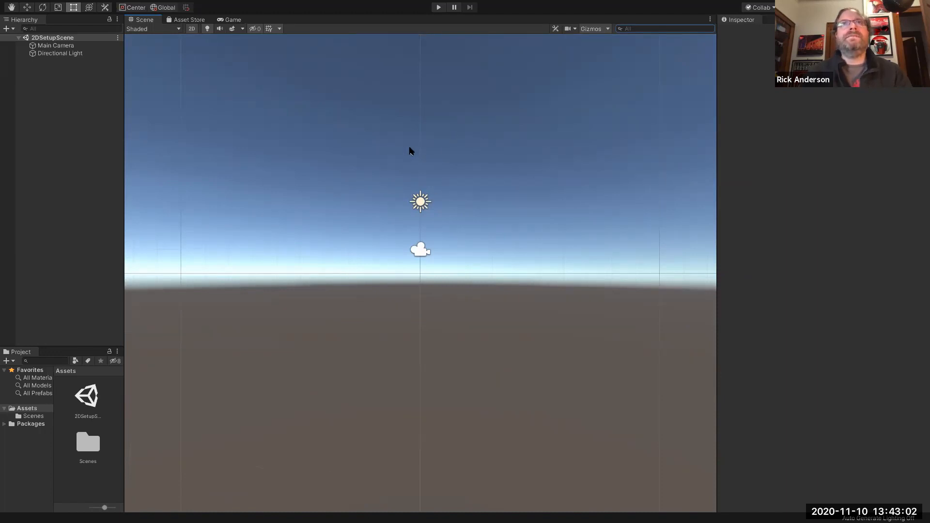
pyautogui.click(192, 30)
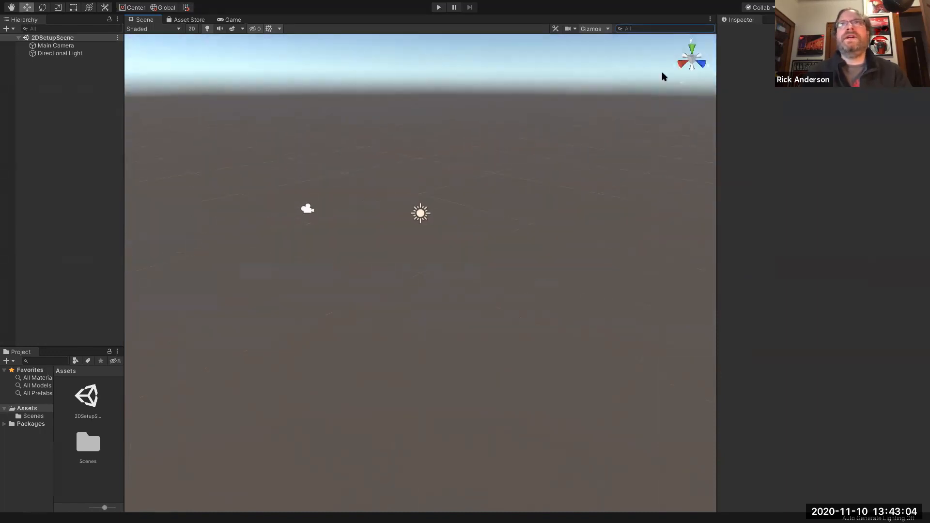
# - Turn the Scene view to an orthographic Back view, reframe it, and select the Main Camera
pyautogui.click(684, 63)
pyautogui.click(682, 60)
pyautogui.click(689, 62)
pyautogui.moveTo(620, 171); pyautogui.dragTo(602, 193, button='middle')
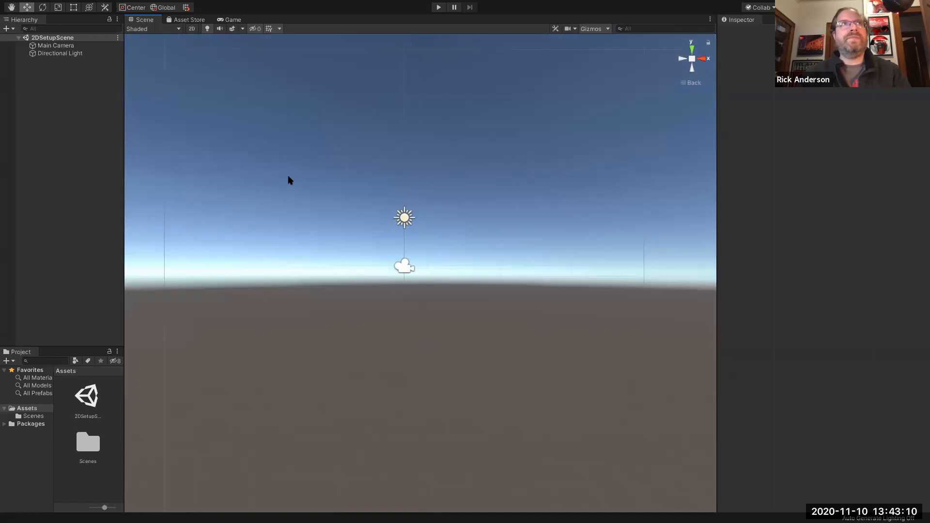
pyautogui.click(56, 45)
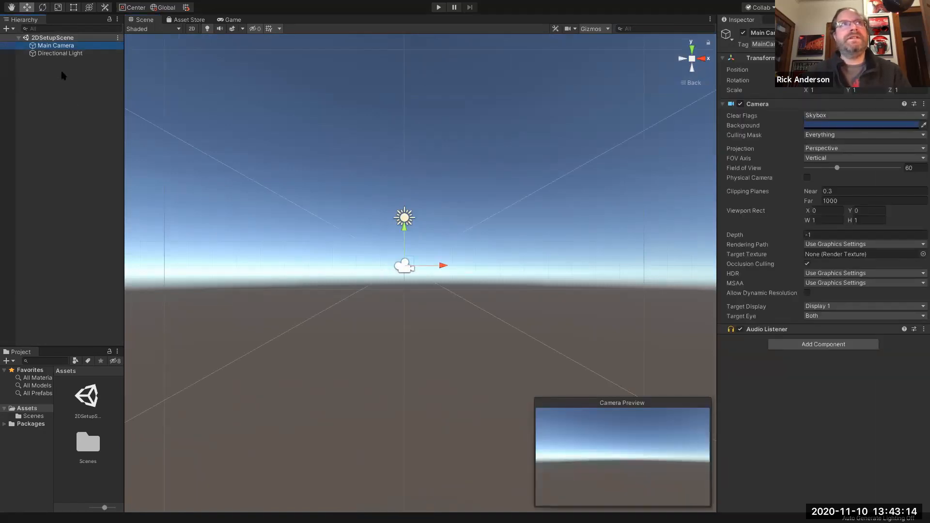
# - Look at the Directional Light, reselect the Main Camera, and put the Scene view in 2D
pyautogui.click(63, 53)
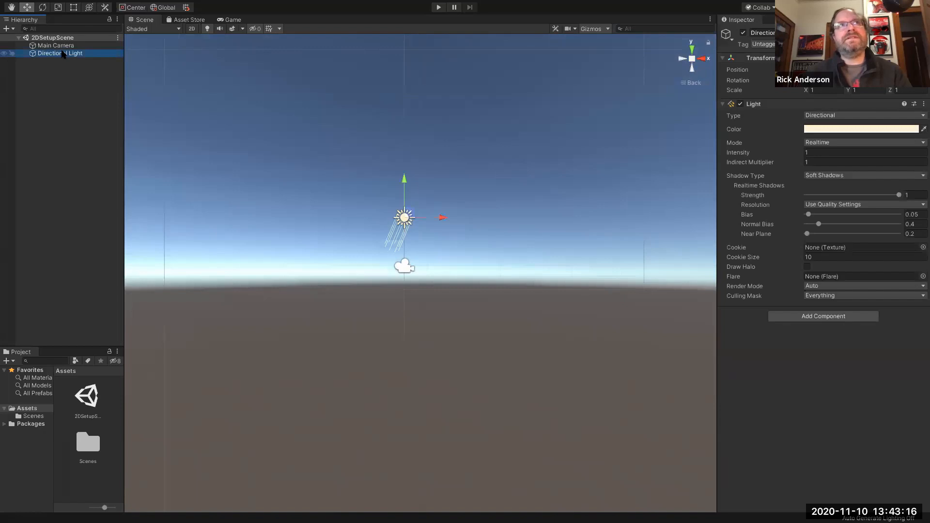
pyautogui.click(59, 46)
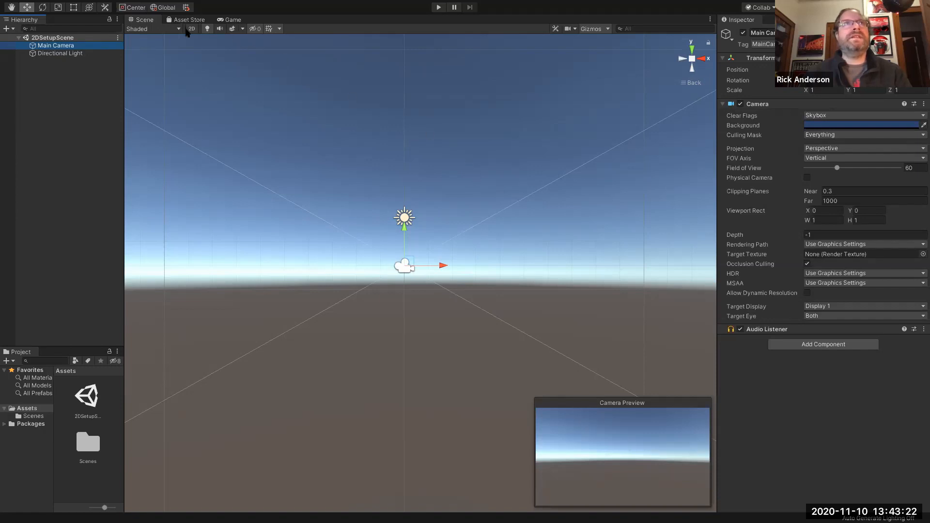
pyautogui.click(191, 29)
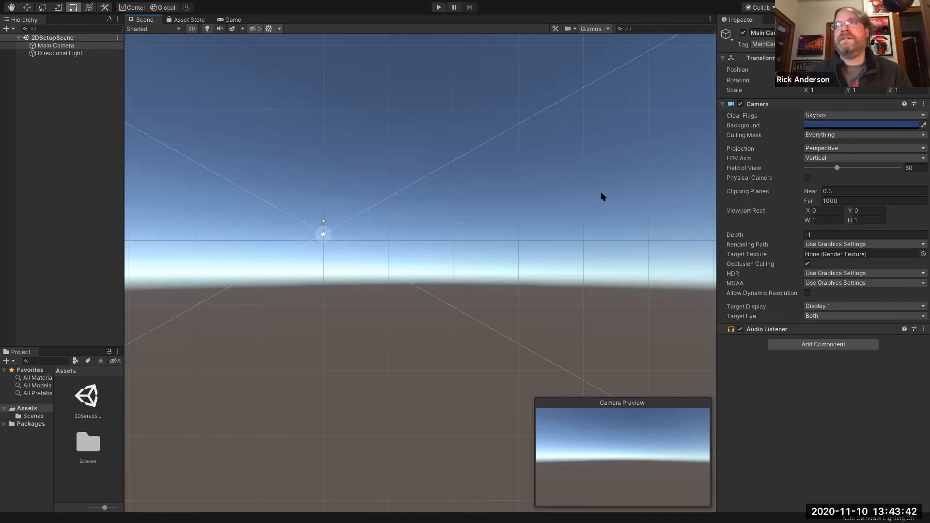
# - Set the Main Camera's Projection to Orthographic and zoom the Scene view onto its frame
pyautogui.click(844, 149)
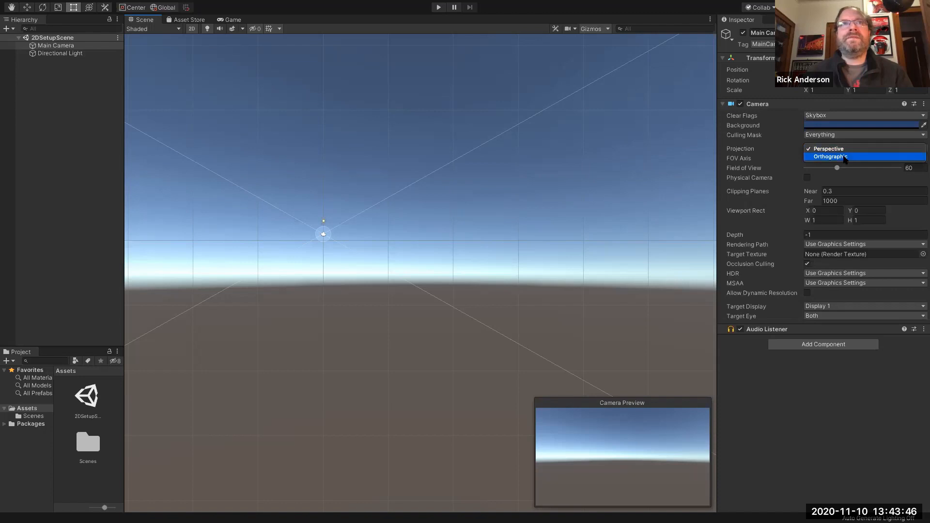
pyautogui.click(844, 157)
pyautogui.moveTo(422, 247); pyautogui.dragTo(660, 279, button='middle')
pyautogui.scroll(3, 547, 249)
pyautogui.scroll(1, 577, 272)
pyautogui.scroll(2, 578, 271)
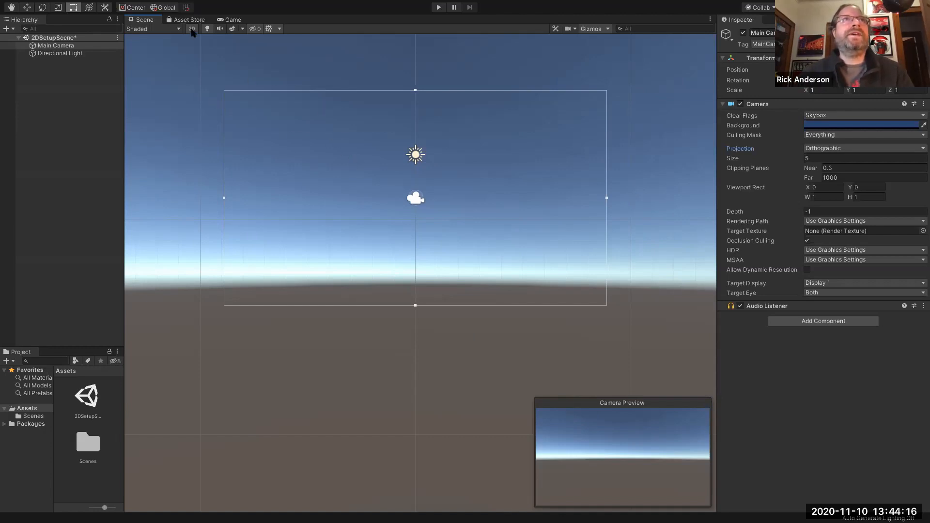
# - Orbit the Scene view in 3D around the camera, return to 2D, and select the Directional Light
pyautogui.click(191, 29)
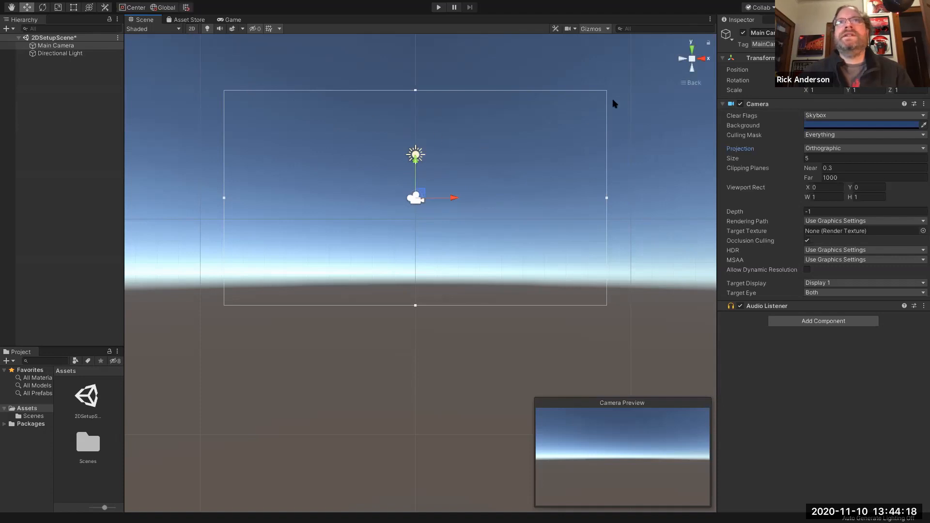
pyautogui.click(681, 59)
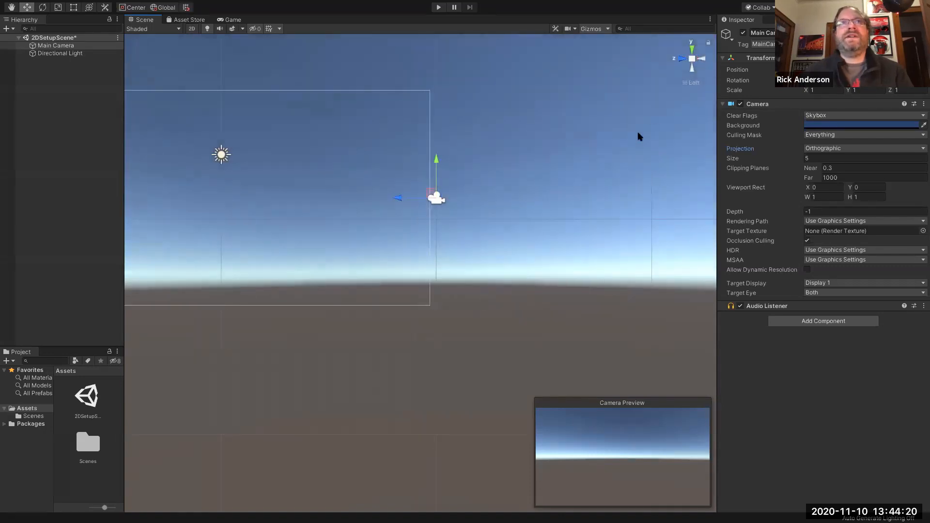
pyautogui.keyDown('alt'); pyautogui.moveTo(605, 152); pyautogui.dragTo(452, 190); pyautogui.keyUp('alt')
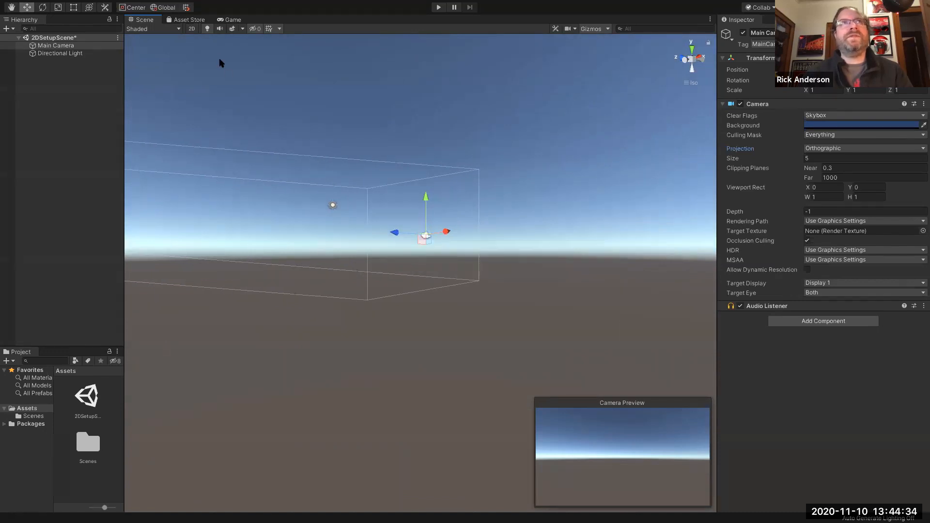
pyautogui.click(191, 29)
pyautogui.press('t')
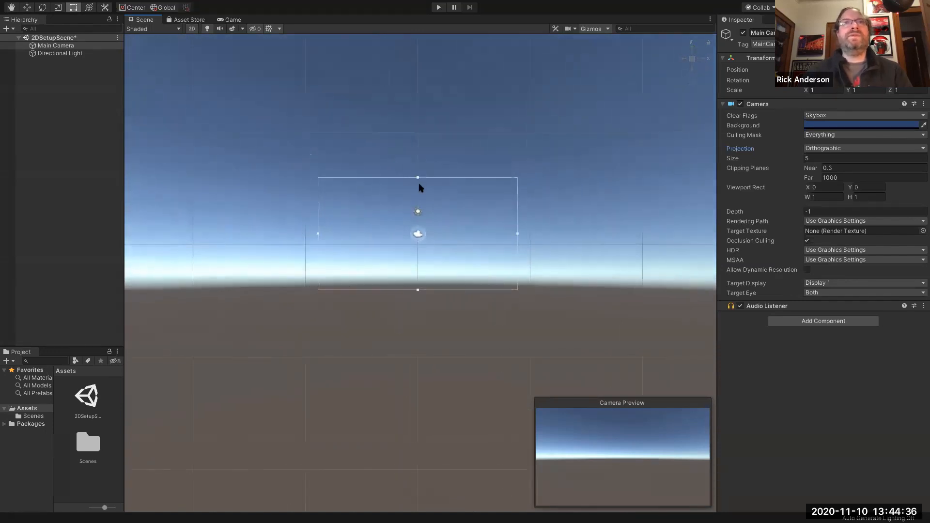
pyautogui.scroll(3, 542, 310)
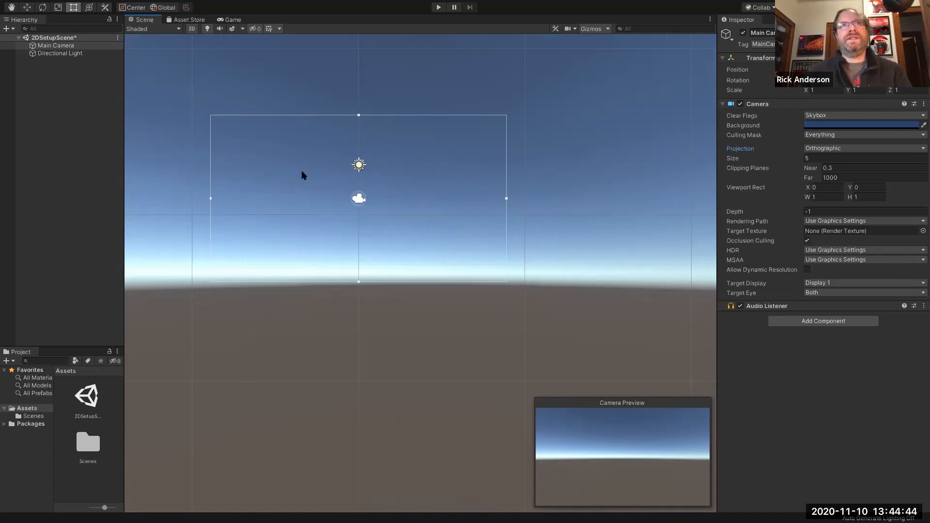
pyautogui.click(358, 165)
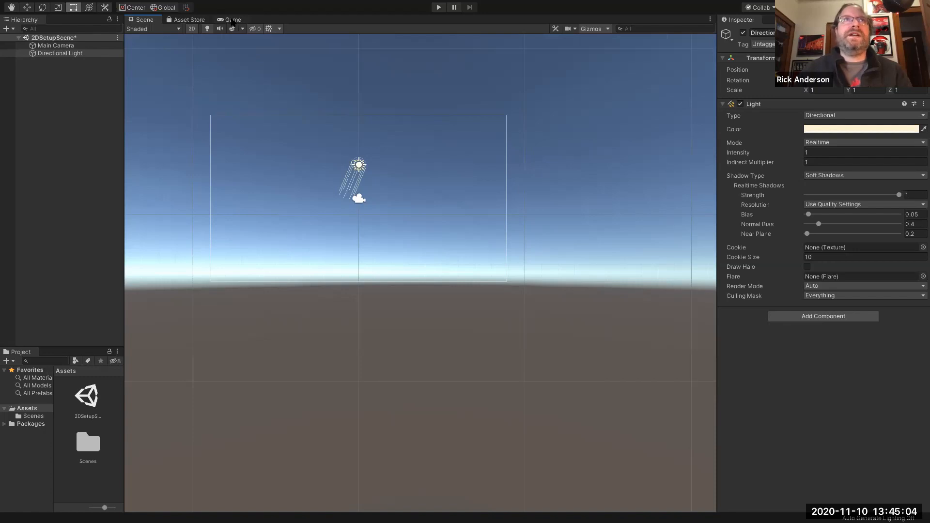
# - Preview the Game view at 5:4, 4:3, 16:9, 9:6 and 1080p aspect ratios
pyautogui.click(232, 21)
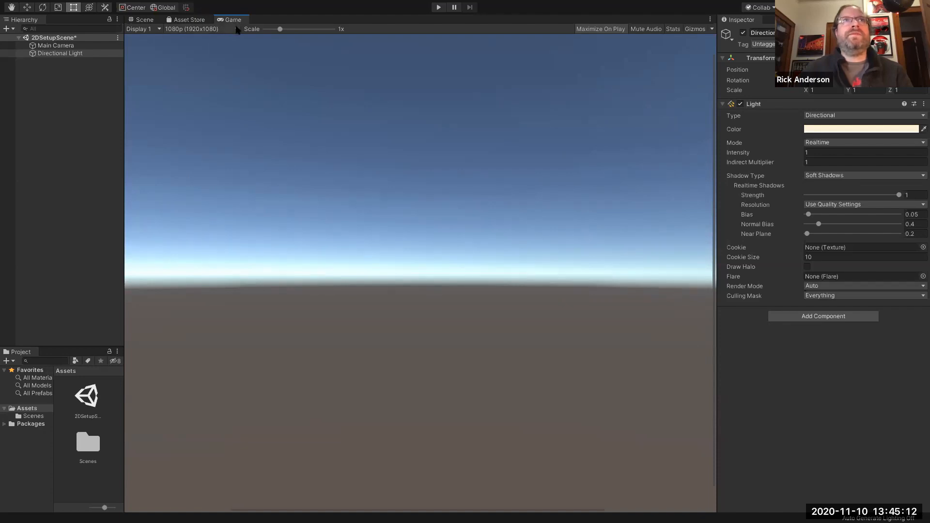
pyautogui.click(237, 30)
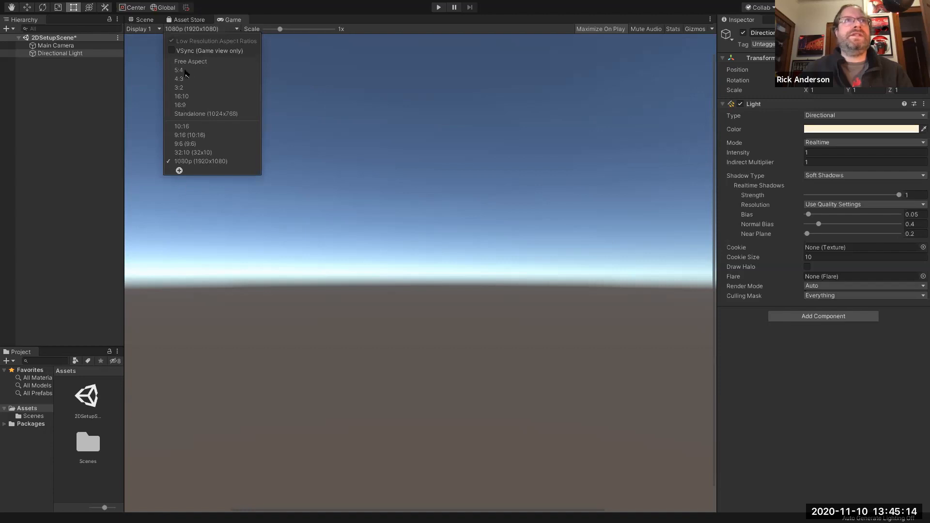
pyautogui.click(182, 71)
pyautogui.click(204, 30)
pyautogui.click(204, 81)
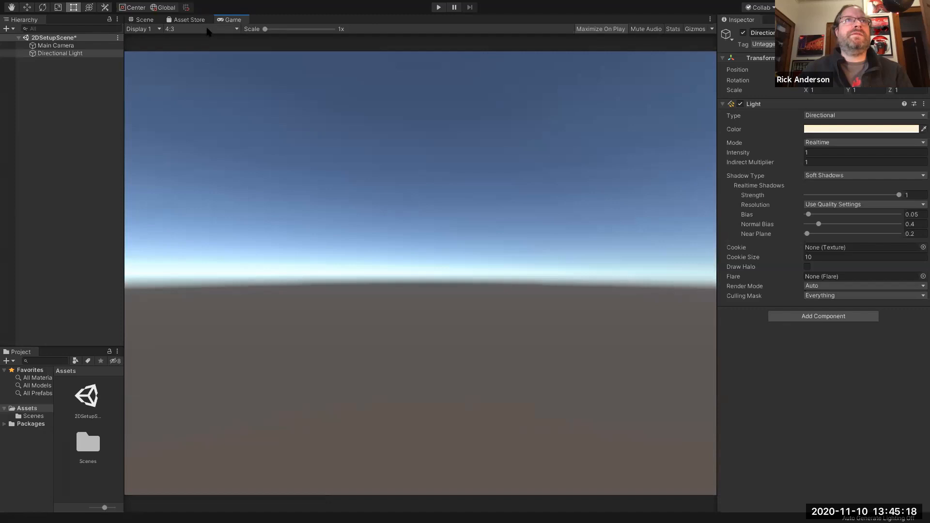
pyautogui.click(207, 29)
pyautogui.click(201, 101)
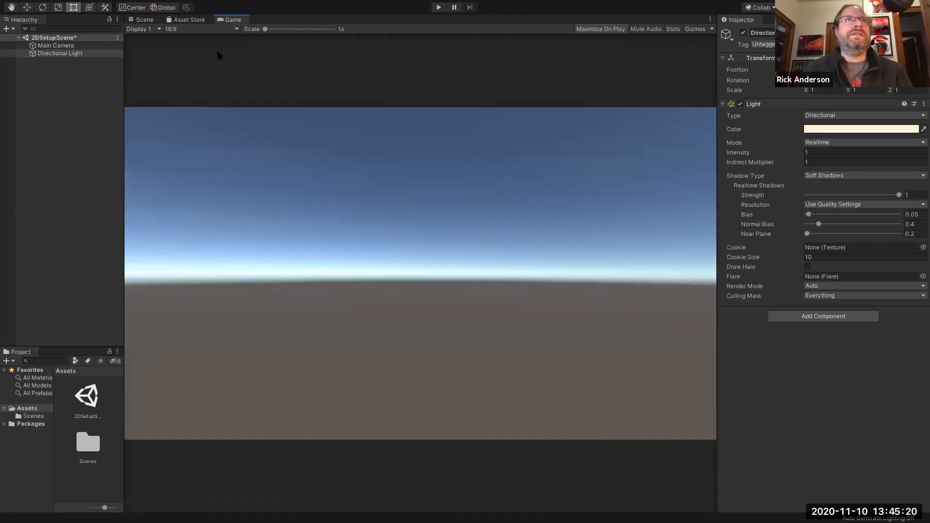
pyautogui.click(221, 30)
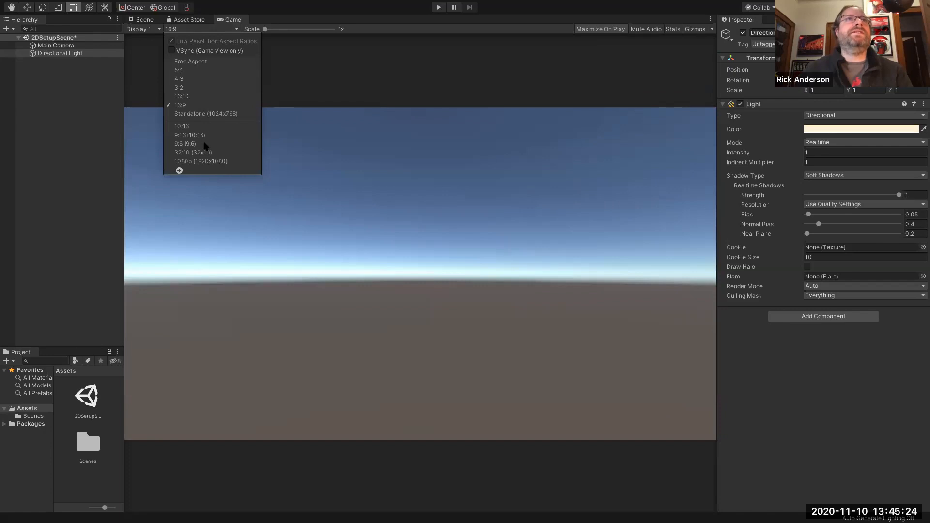
pyautogui.click(204, 144)
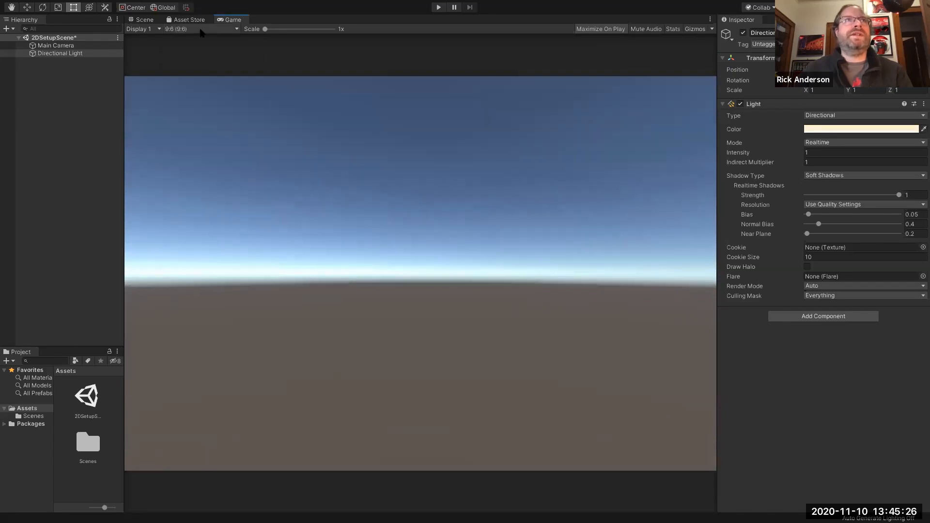
pyautogui.click(201, 30)
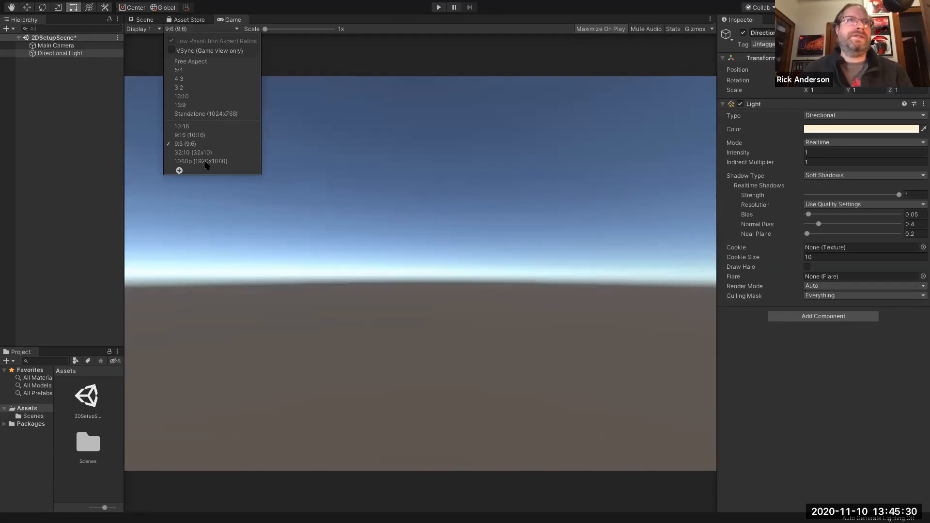
pyautogui.click(206, 162)
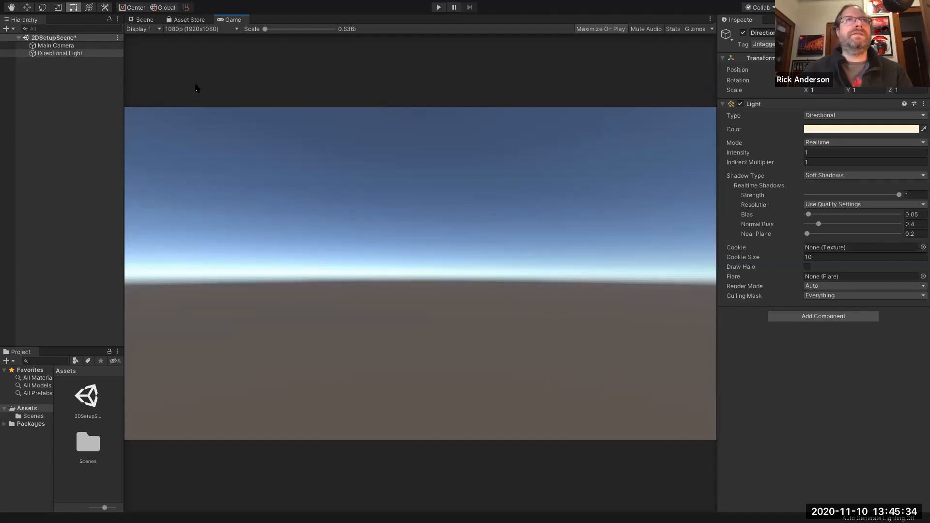
# - Settle the Game view aspect on 16:9 and return to the Scene view
pyautogui.click(218, 29)
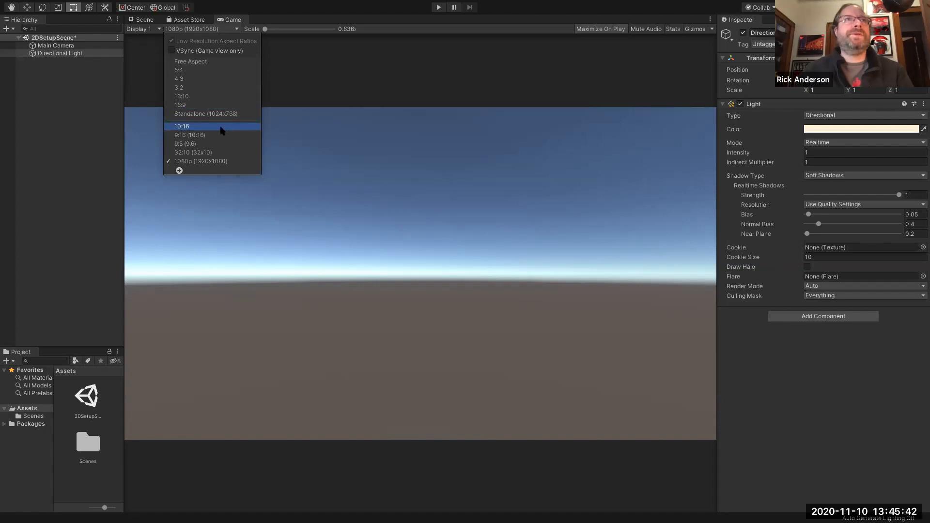
pyautogui.click(233, 161)
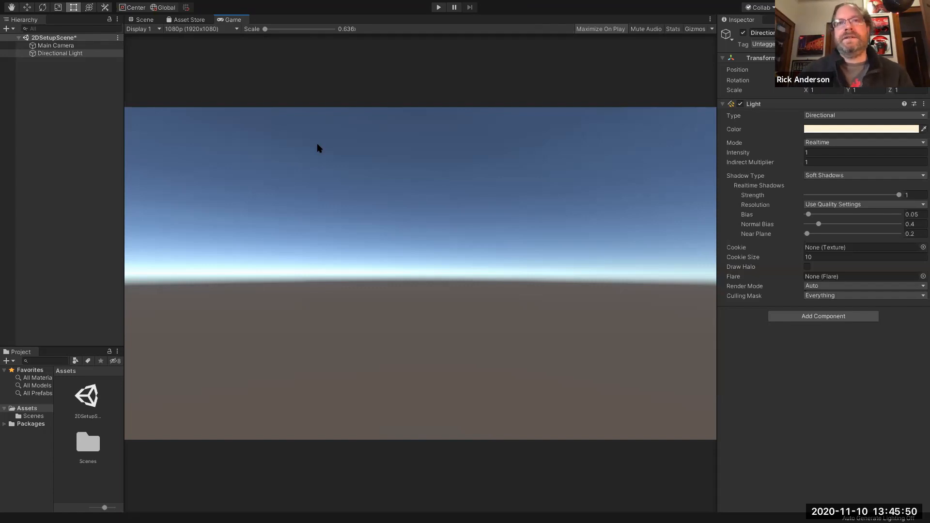
pyautogui.click(200, 30)
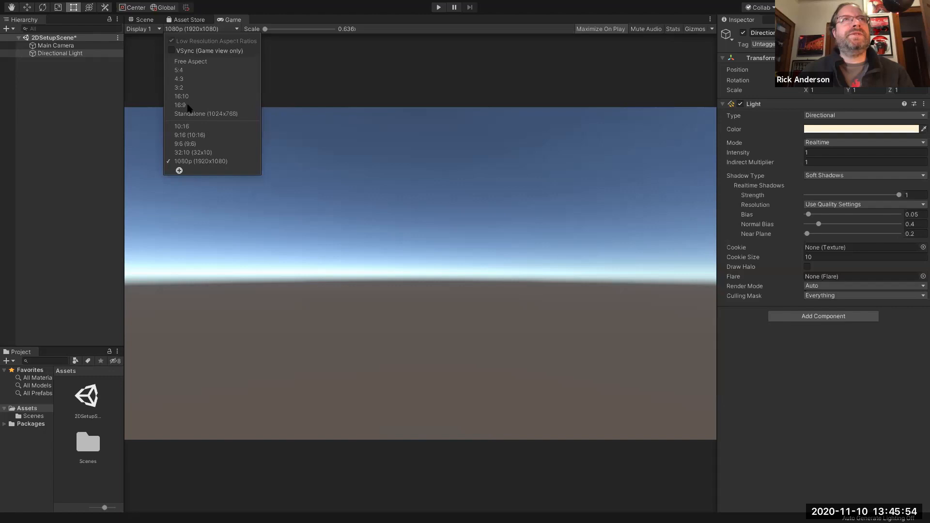
pyautogui.click(180, 105)
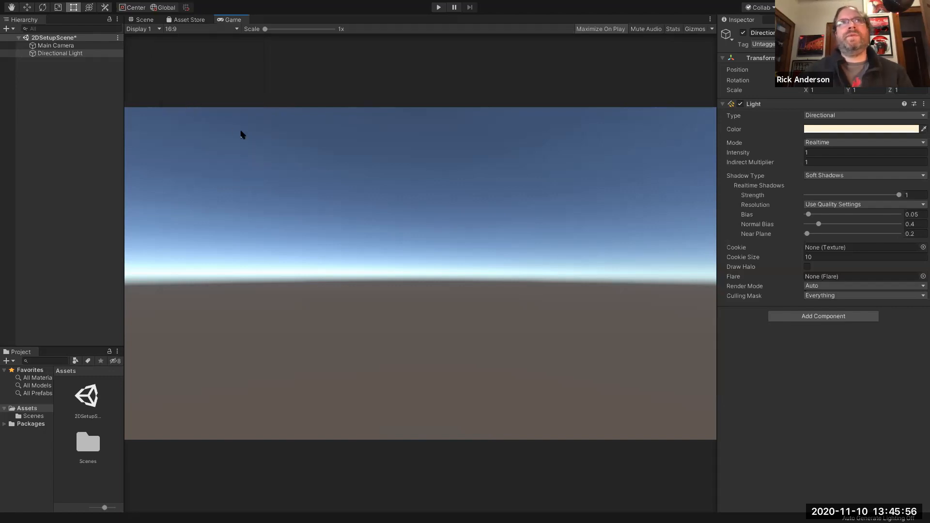
pyautogui.click(145, 20)
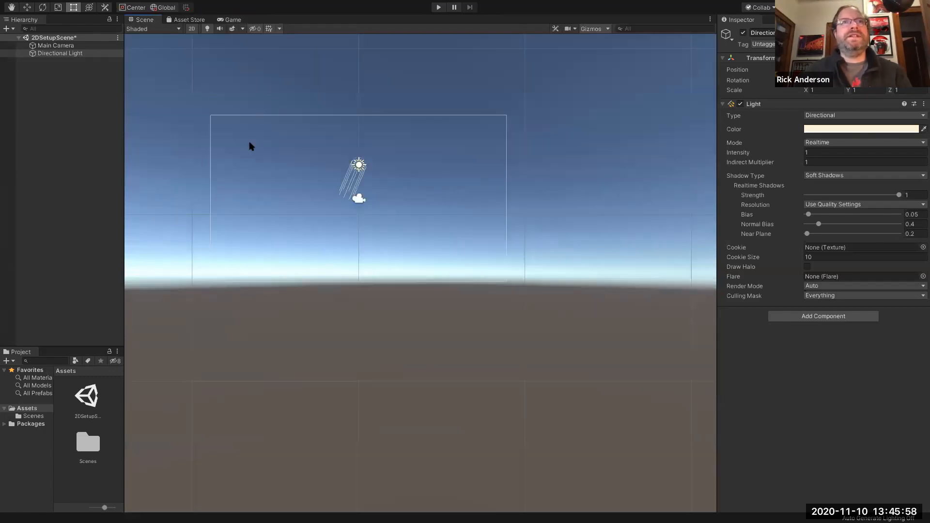
# - Run and stop Play mode, then widen the Hierarchy/Project column and heighten the Project panel
pyautogui.click(438, 7)
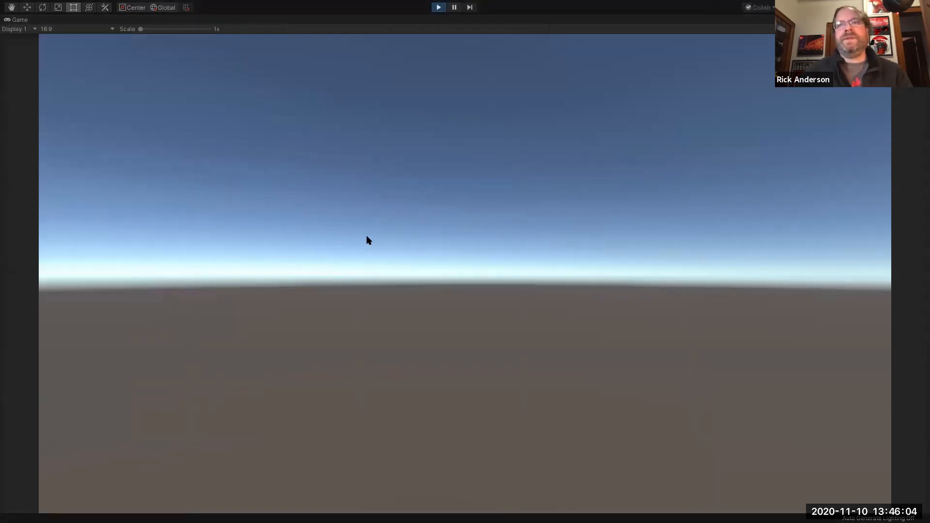
pyautogui.click(438, 8)
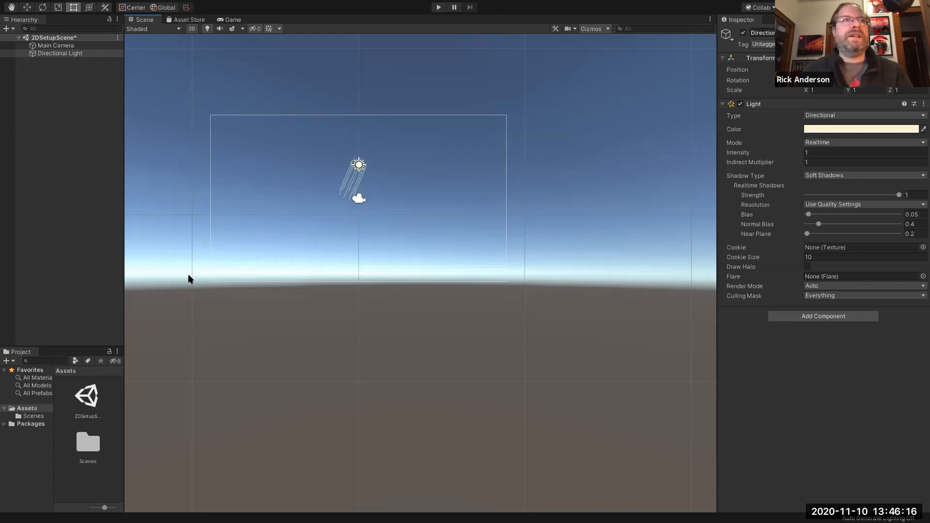
pyautogui.moveTo(123, 361); pyautogui.dragTo(294, 348)
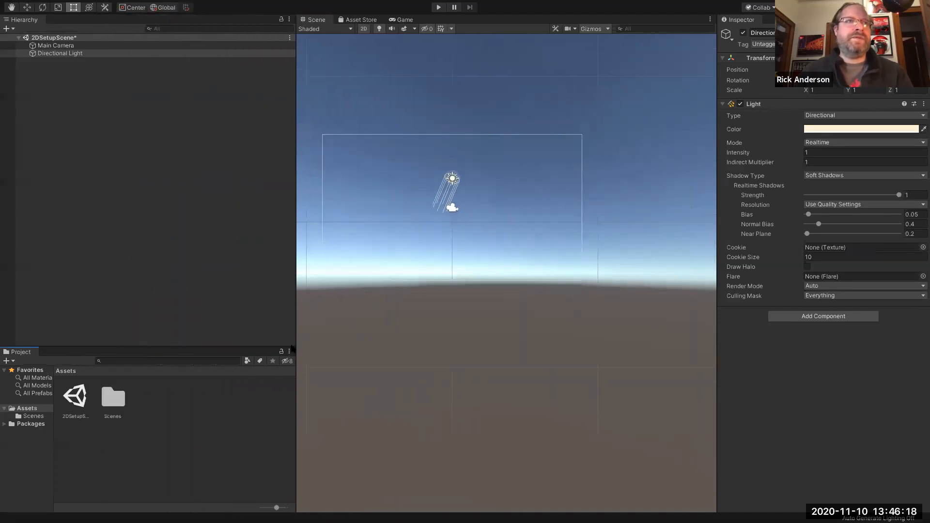
pyautogui.moveTo(226, 347); pyautogui.dragTo(225, 304)
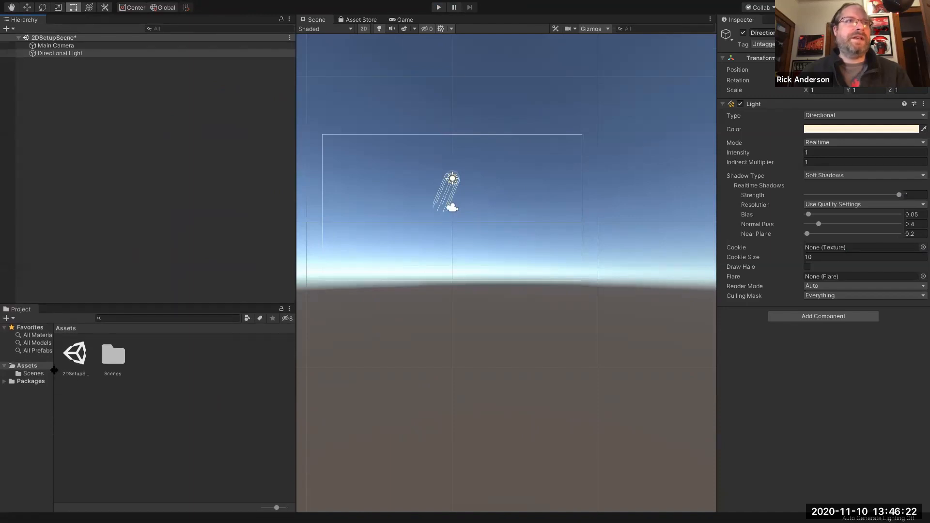
# - Create a new folder named Sprites under Assets
pyautogui.moveTo(54, 372); pyautogui.dragTo(91, 373)
pyautogui.click(171, 377)
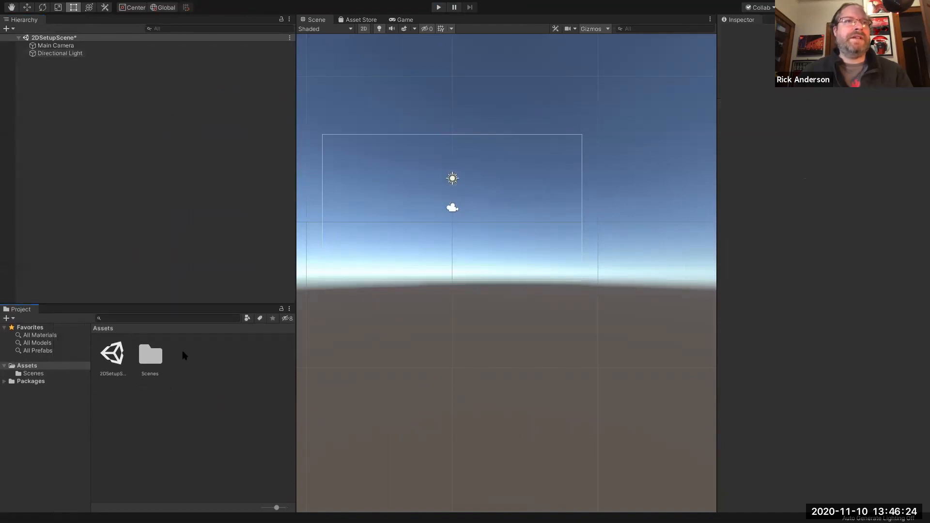
pyautogui.rightClick(184, 355)
pyautogui.moveTo(286, 287)
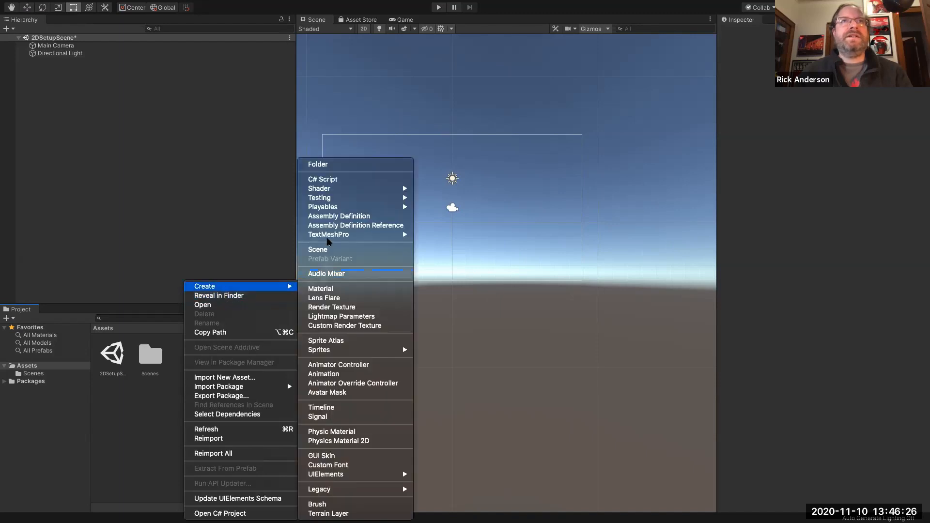
pyautogui.click(326, 166)
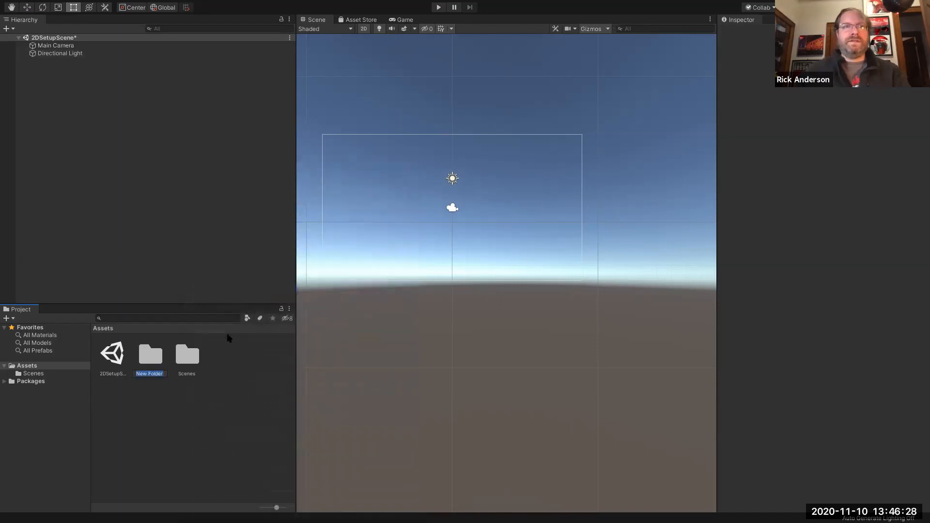
pyautogui.write('Sprites')
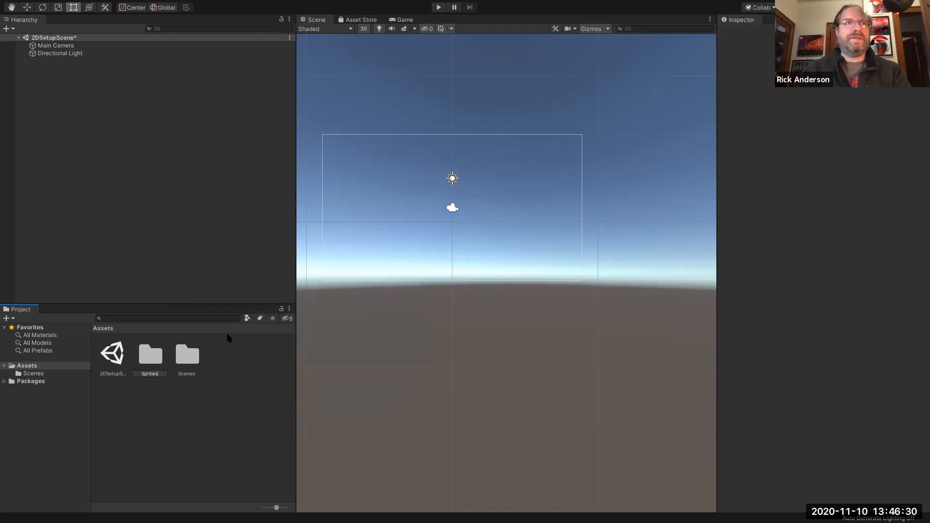
pyautogui.press('Return')
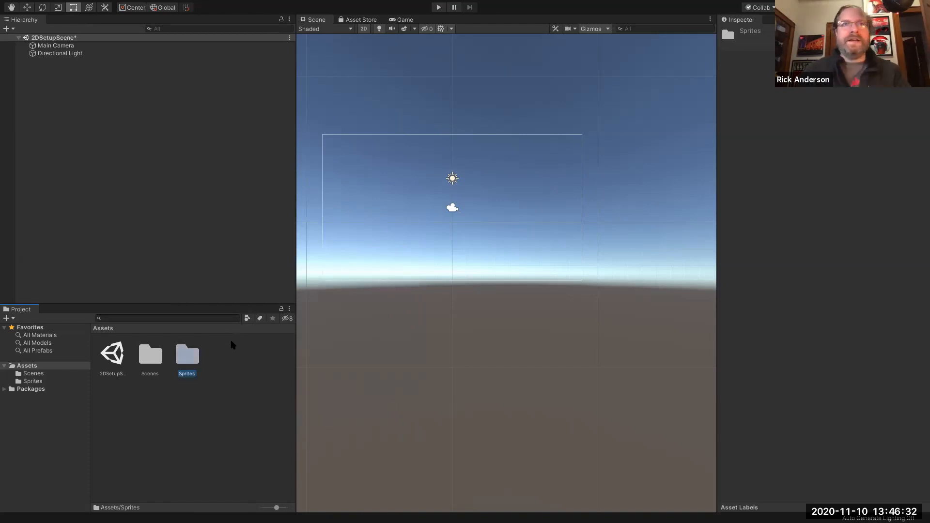
pyautogui.click(232, 345)
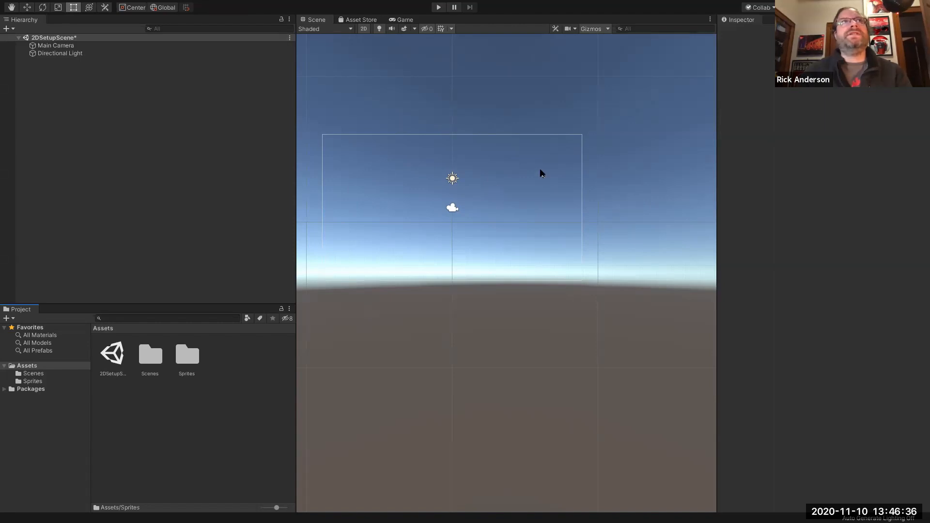
# - Dock the Inspector between the Hierarchy and Scene view and adjust the panel widths
pyautogui.moveTo(743, 22); pyautogui.dragTo(326, 114)
pyautogui.moveTo(384, 151); pyautogui.dragTo(256, 161)
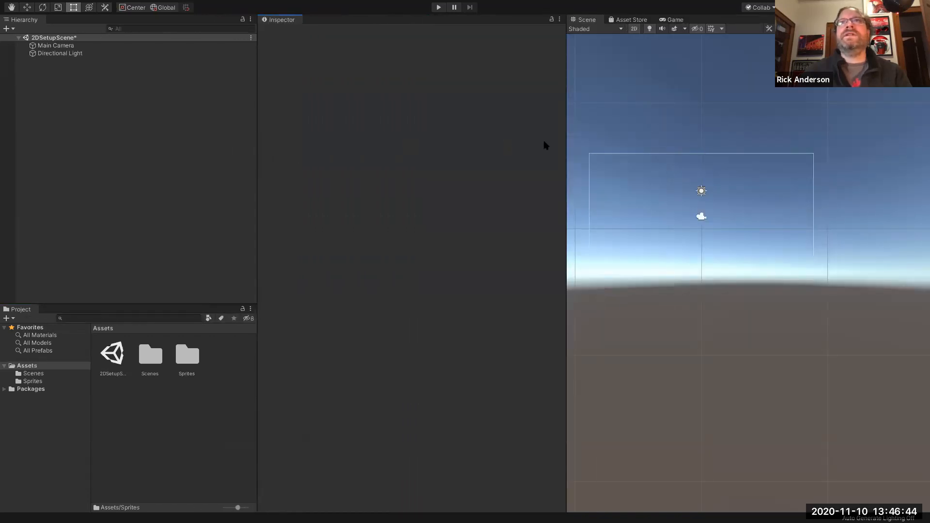
pyautogui.moveTo(566, 141); pyautogui.dragTo(383, 157)
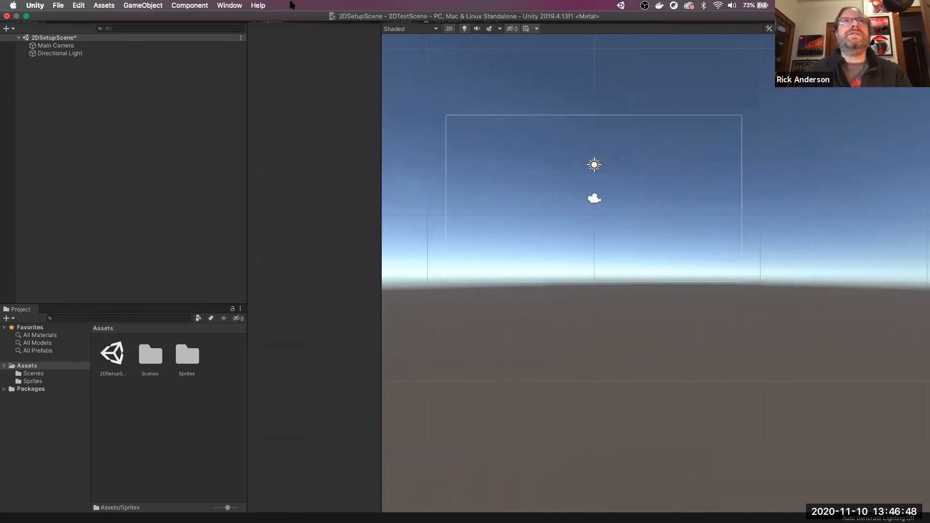
pyautogui.click(226, 5)
# - Open the Package Manager and install the 2D PSD Importer package
pyautogui.click(258, 77)
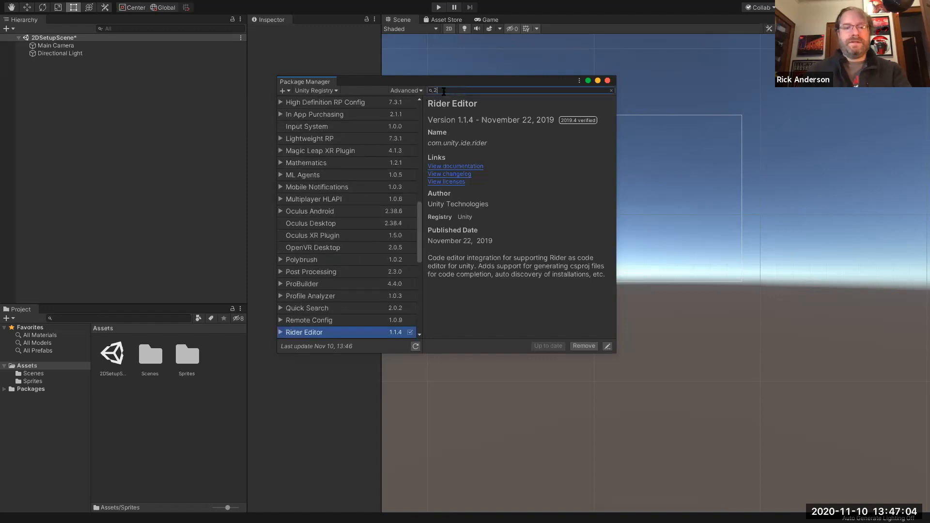
pyautogui.write('d')
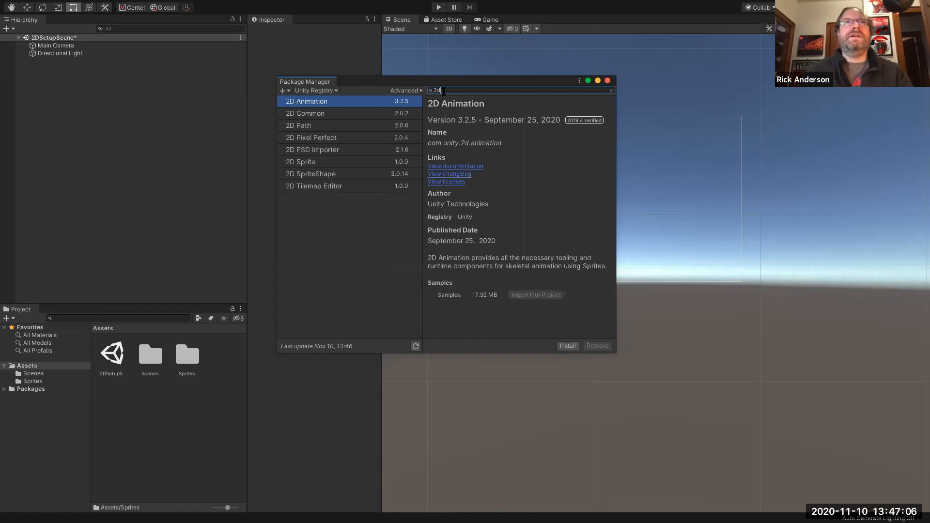
pyautogui.click(319, 152)
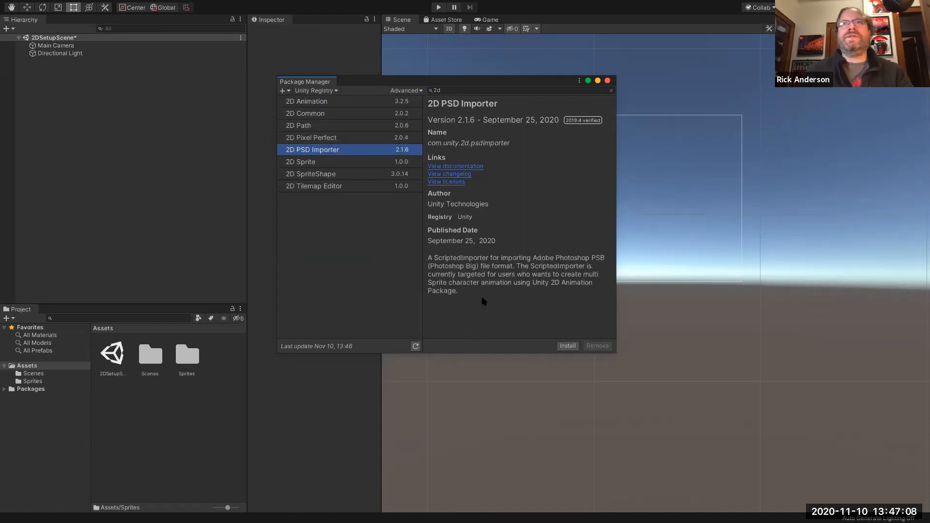
pyautogui.click(568, 346)
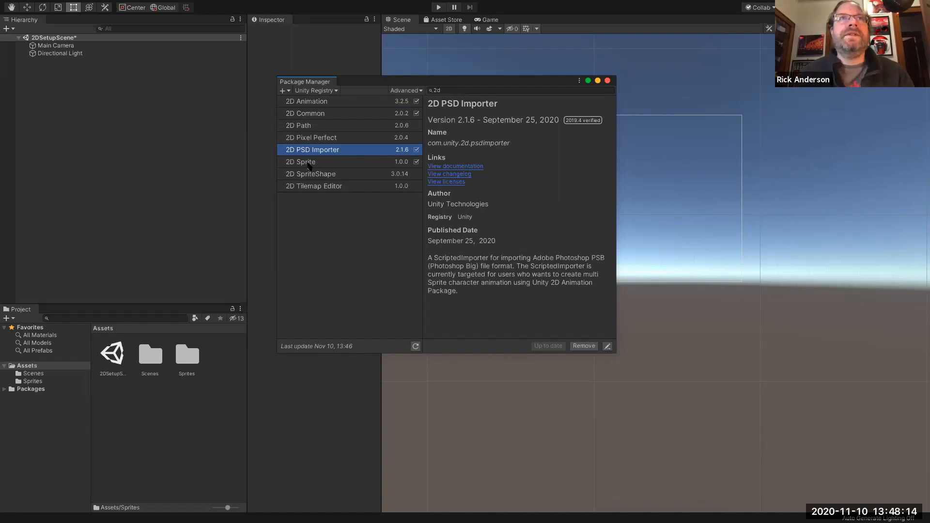
# - Check the 2D Sprite and 2D PSD Importer packages, close Package Manager, and open the Sprites folder
pyautogui.click(315, 162)
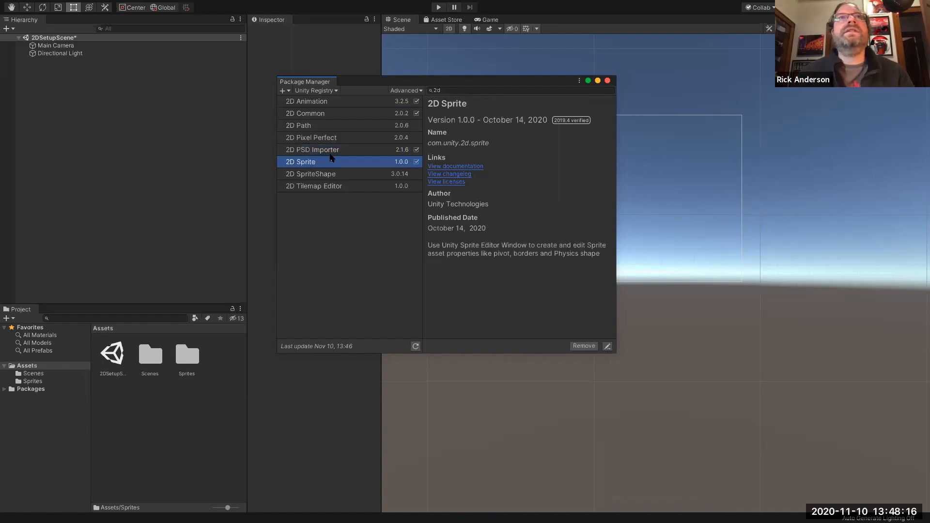
pyautogui.click(330, 150)
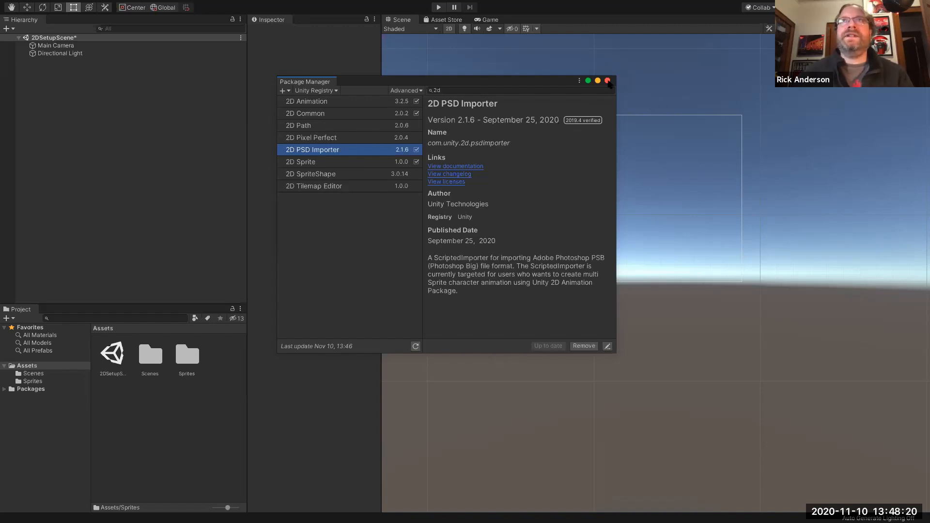
pyautogui.click(608, 80)
pyautogui.doubleClick(196, 361)
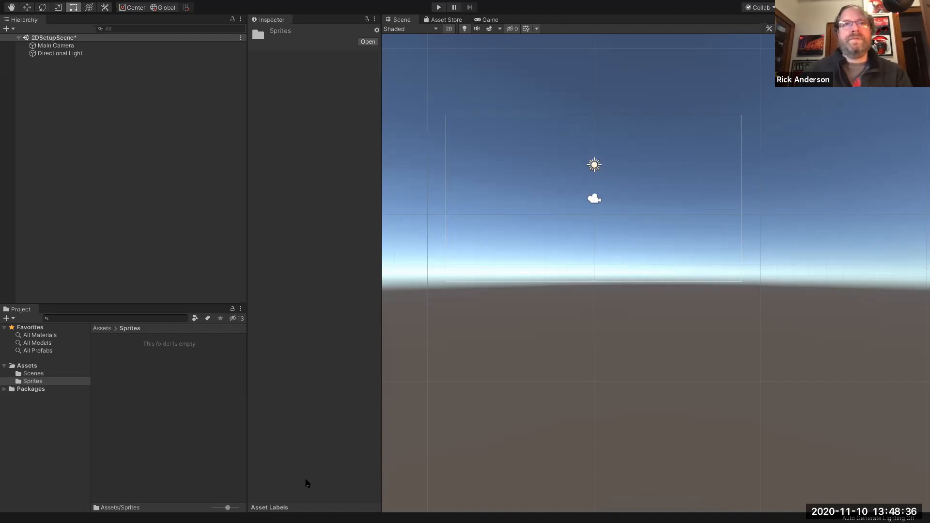
# - Switch from the full-screen Unity space to the desktop showing the Maple Somerset folder
pyautogui.click(340, 298)
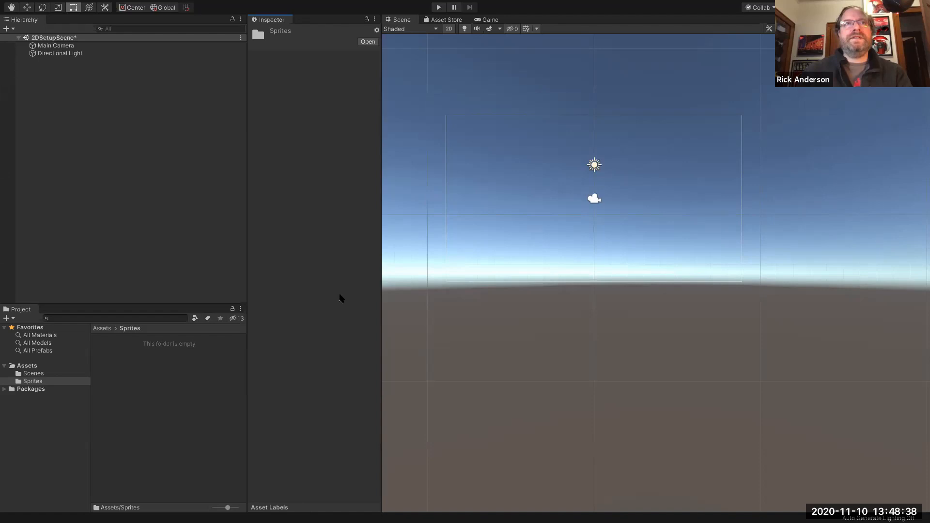
pyautogui.hotkey('ctrl', 'Left')
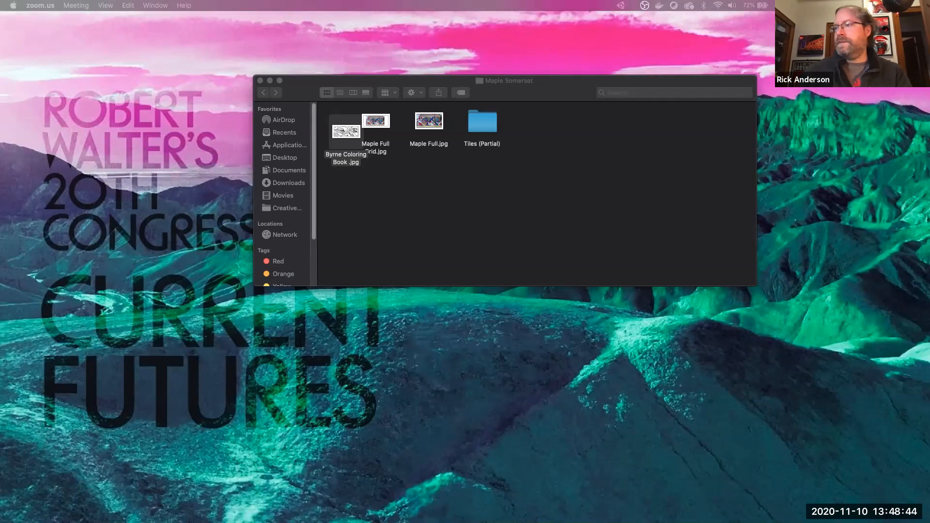
pyautogui.moveTo(334, 522); pyautogui.dragTo(339, 162)
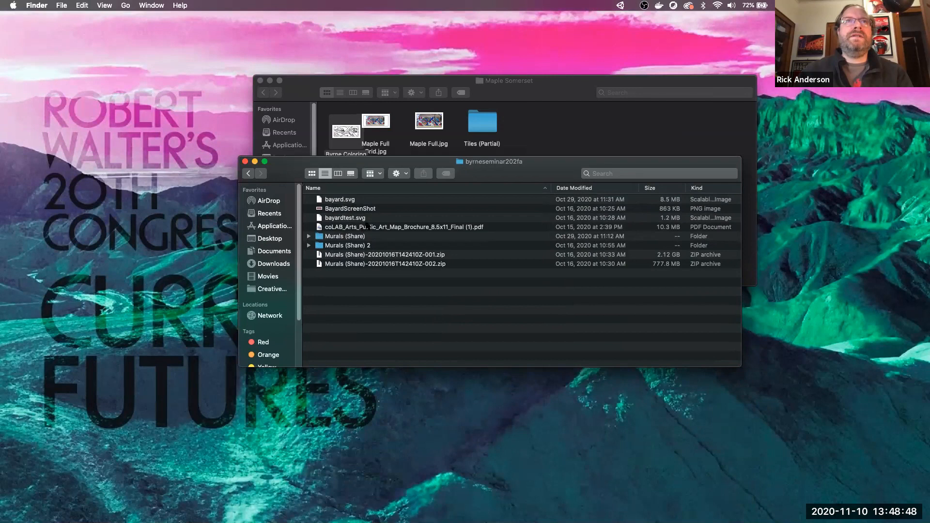
pyautogui.click(310, 237)
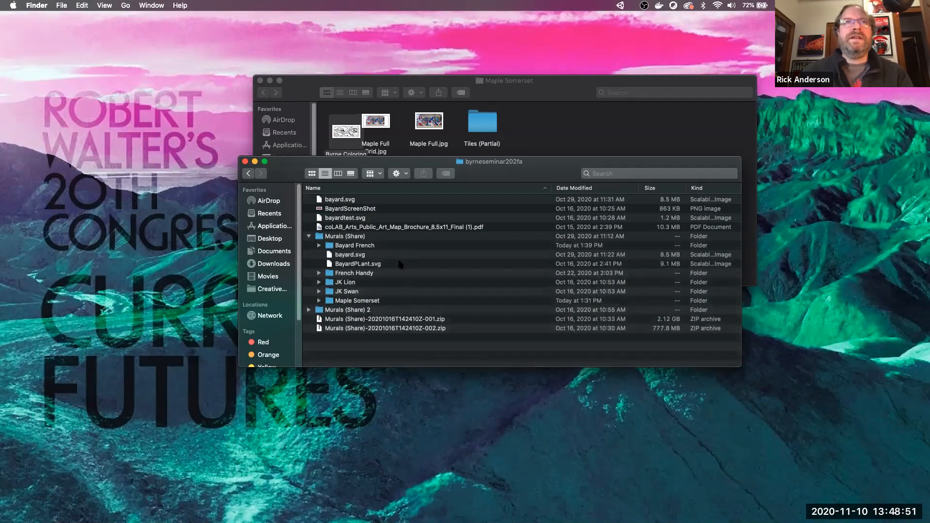
pyautogui.click(319, 245)
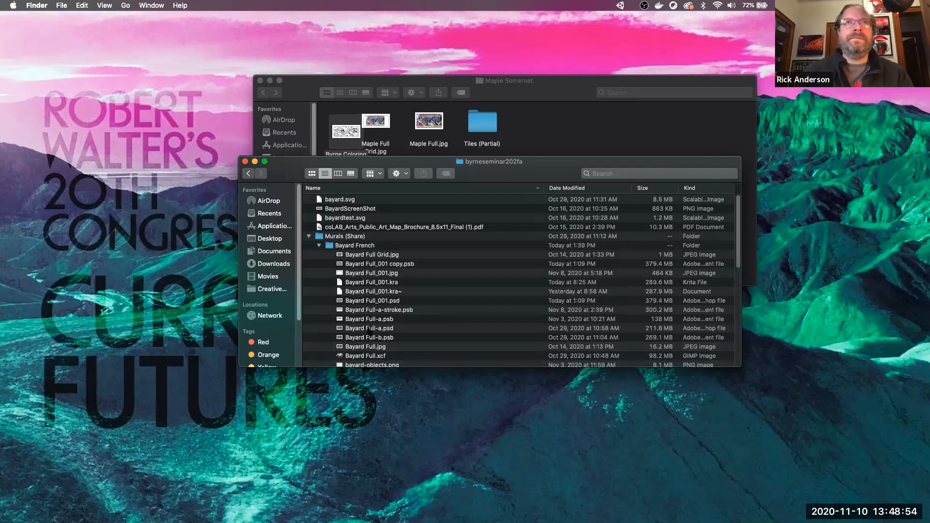
pyautogui.scroll(-1, 369, 332)
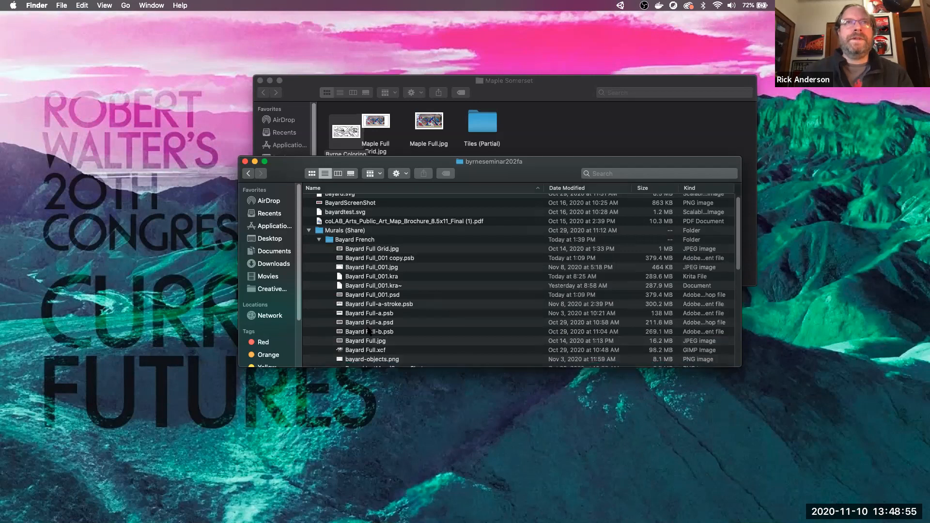
pyautogui.scroll(-1, 409, 310)
pyautogui.click(406, 302)
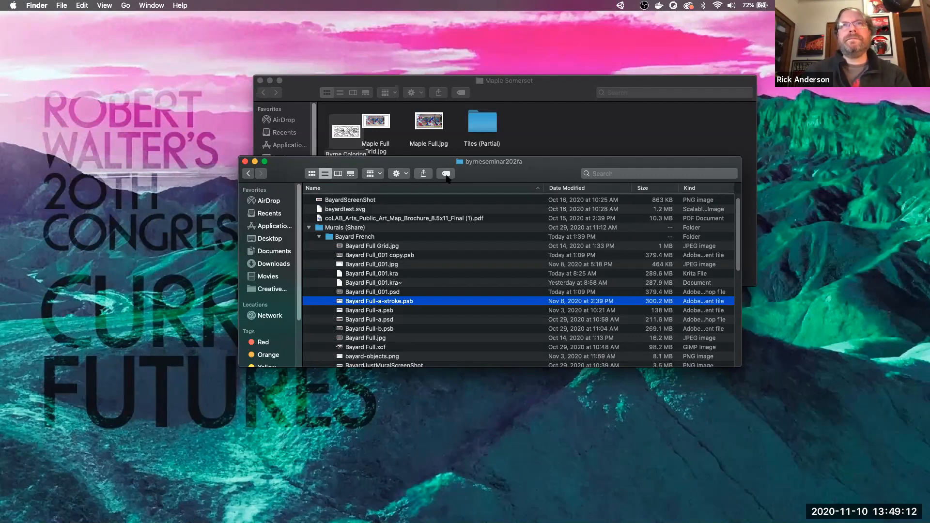
pyautogui.hotkey('ctrl', 'Right')
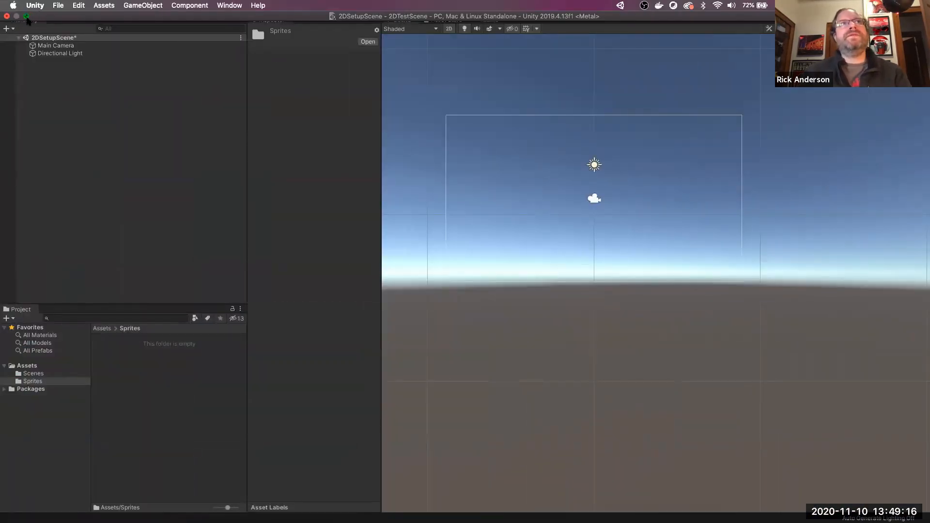
pyautogui.click(26, 16)
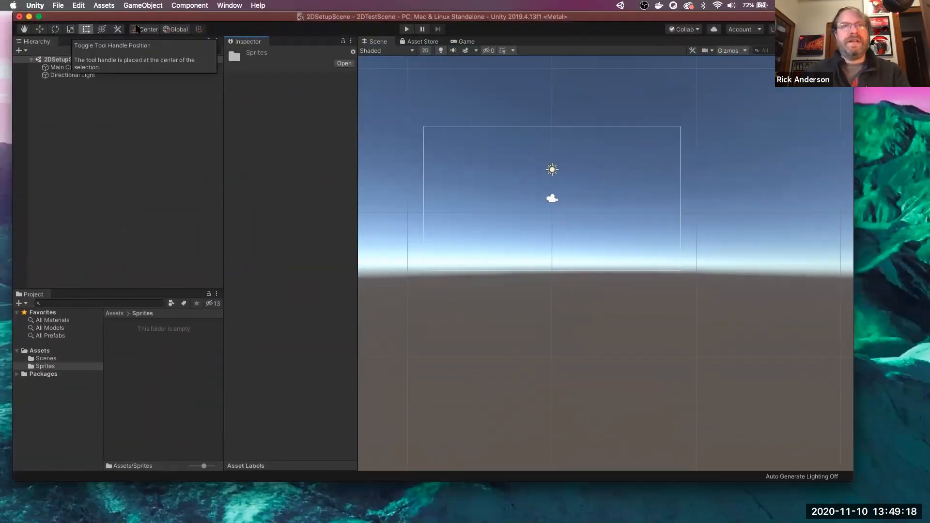
# - Drag Bayard Full-a-stroke.psb from Finder into Unity's Sprites folder, then bring the byrneseminar202fa window forward
pyautogui.press('super+Tab')
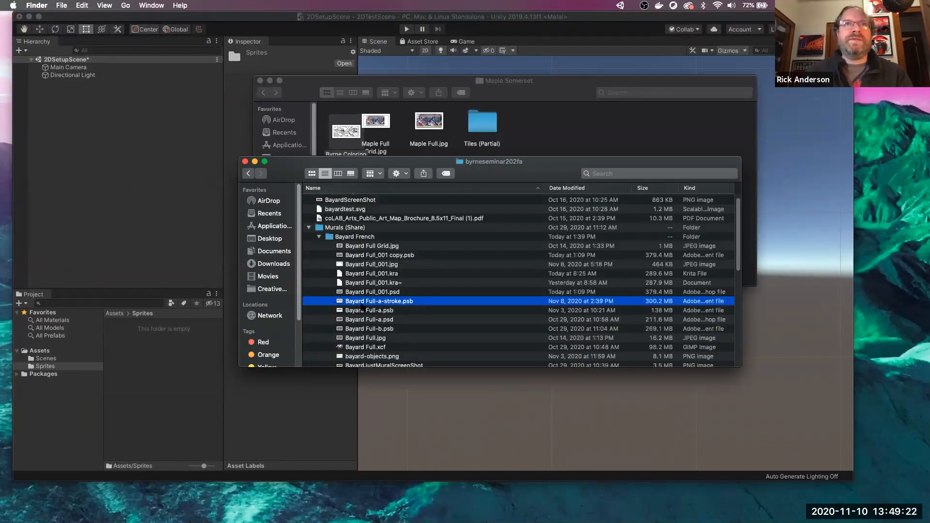
pyautogui.moveTo(363, 305)
pyautogui.mouseDown()
pyautogui.moveTo(216, 361)
pyautogui.moveTo(167, 393)
pyautogui.mouseUp()
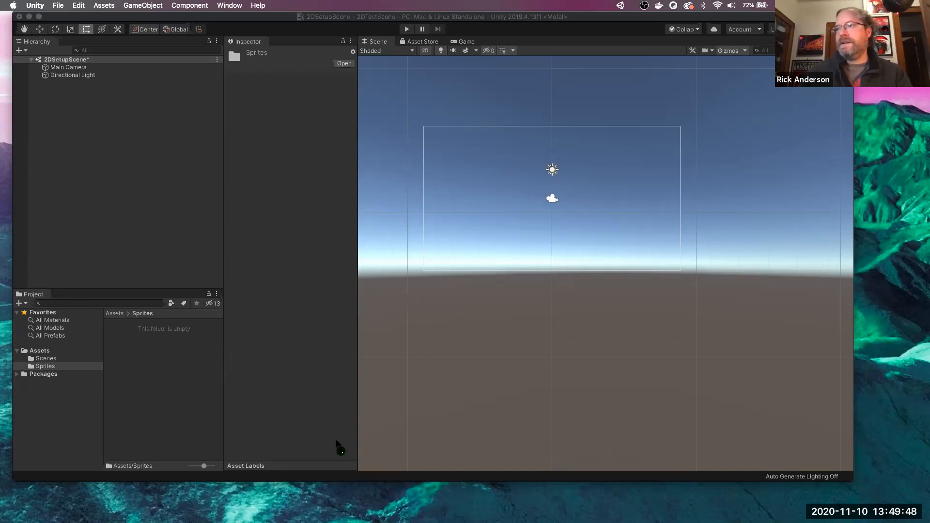
pyautogui.press('super+Tab')
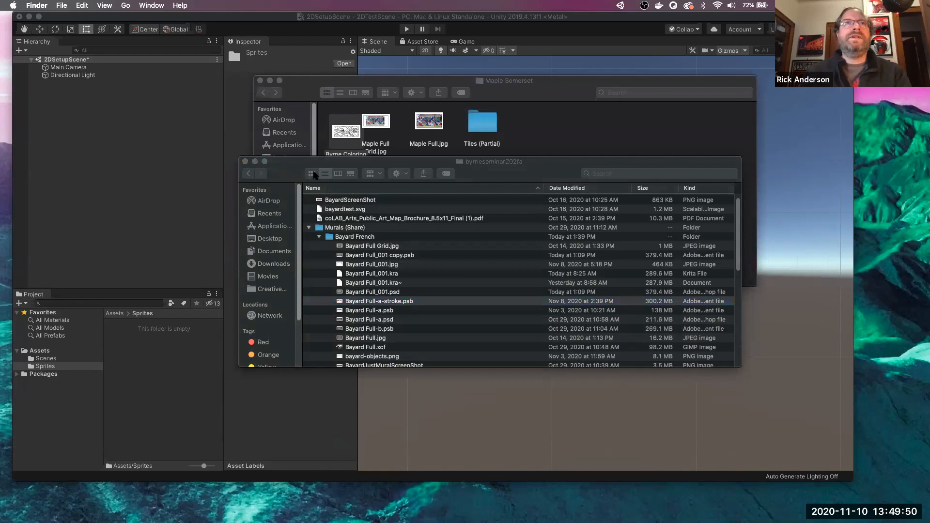
pyautogui.click(294, 174)
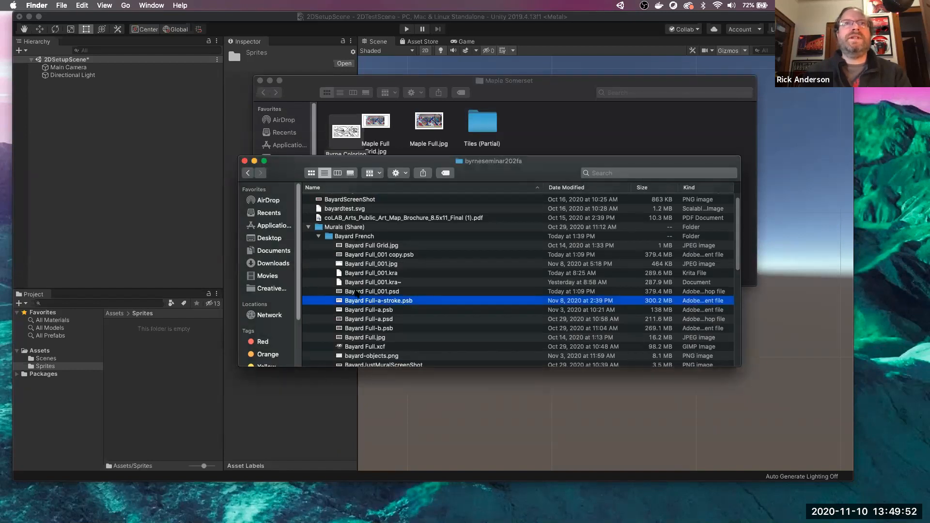
# - Open Bayard Full-a-stroke.psb in Photoshop and select the current layer's transparent area
pyautogui.doubleClick(379, 301)
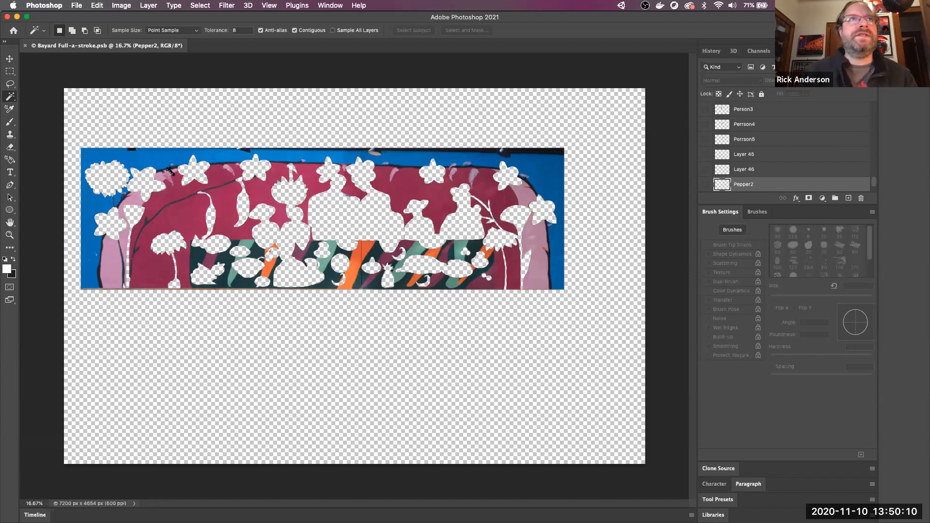
pyautogui.click(551, 176)
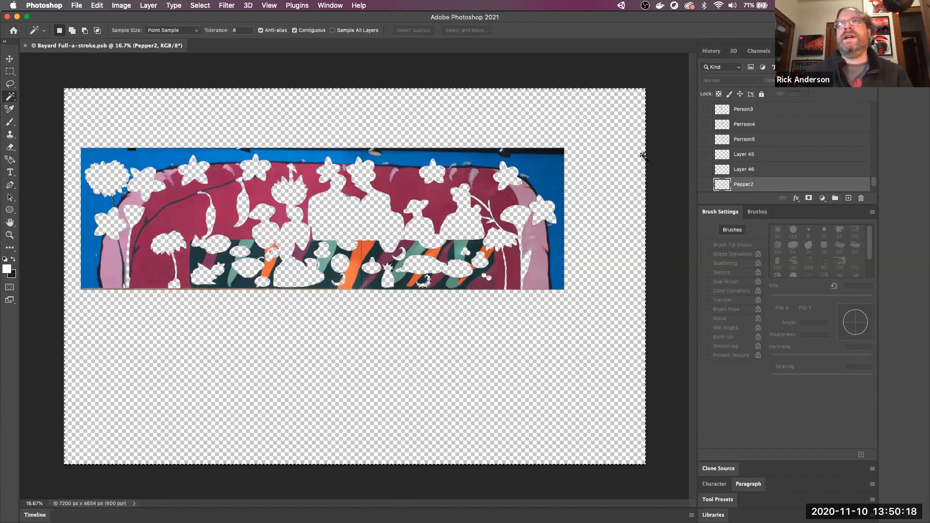
pyautogui.scroll(10, 762, 133)
pyautogui.scroll(-10, 762, 129)
pyautogui.scroll(-10, 760, 157)
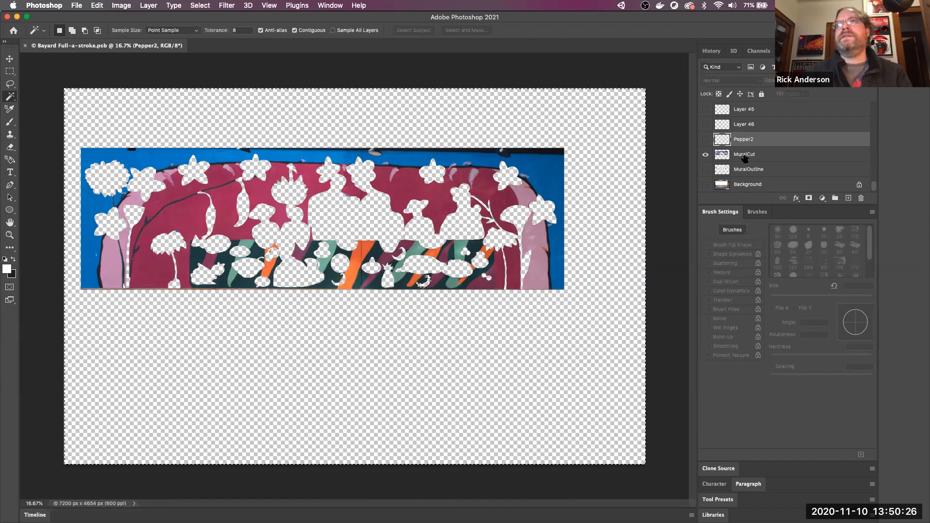
# - Compare the MuralCut and MuralOutline layers, leave both visible, and minimise Photoshop
pyautogui.click(706, 155)
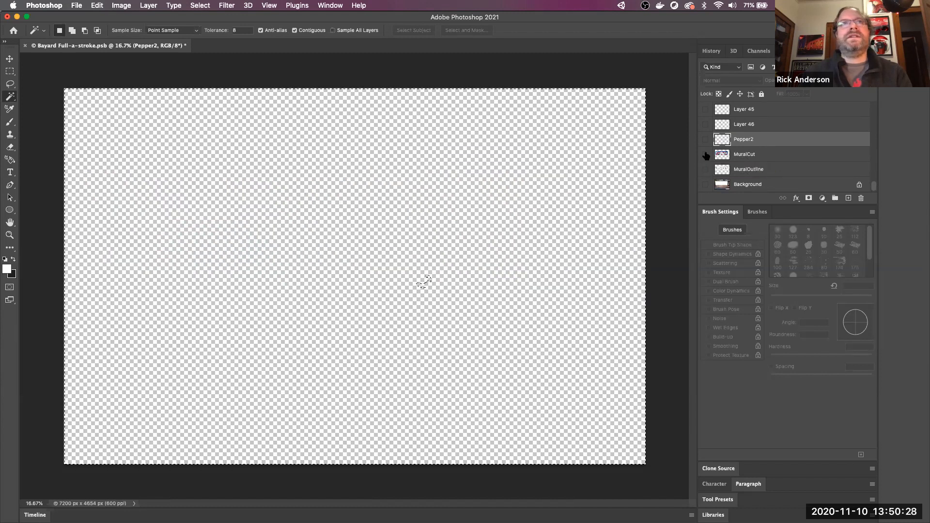
pyautogui.click(705, 154)
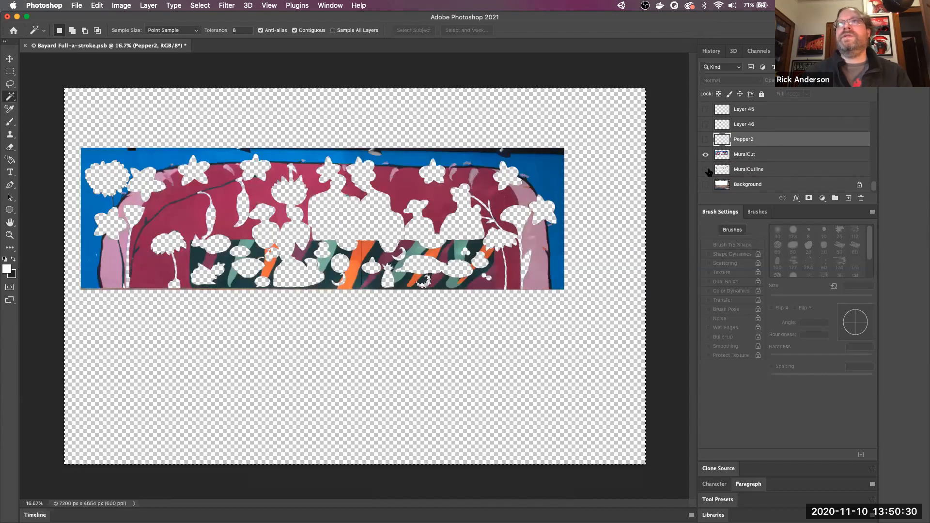
pyautogui.click(705, 170)
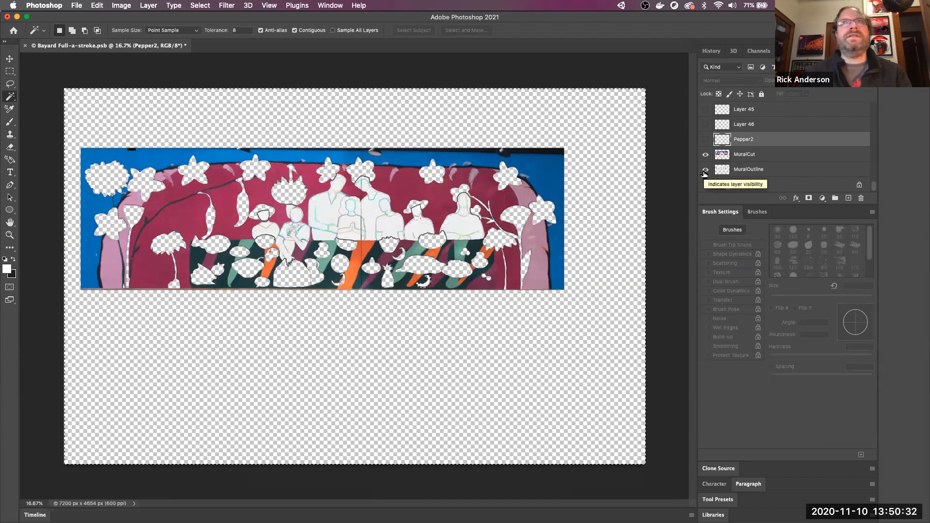
pyautogui.click(706, 155)
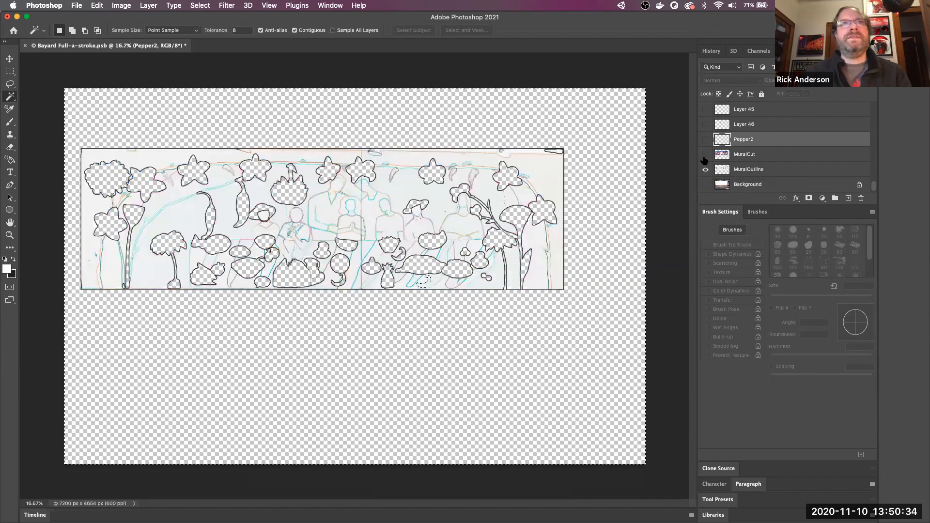
pyautogui.click(706, 155)
pyautogui.click(705, 169)
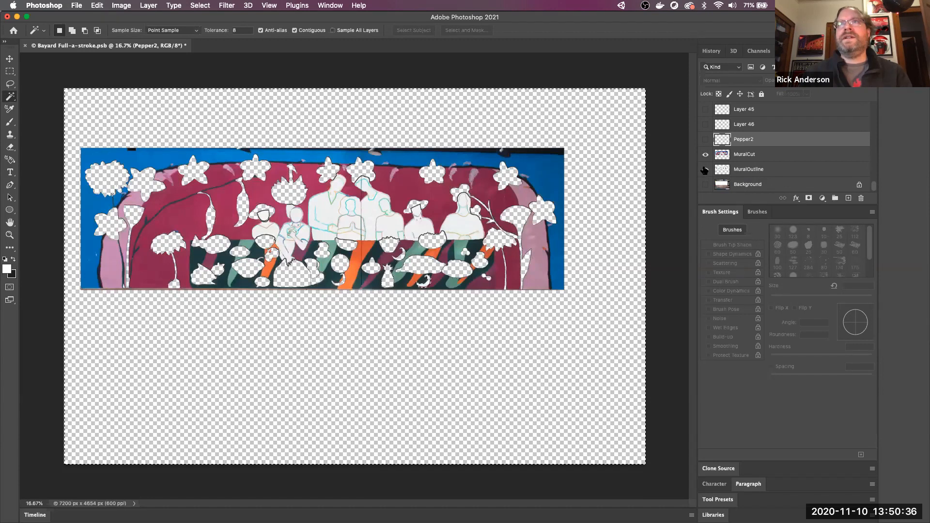
pyautogui.click(705, 170)
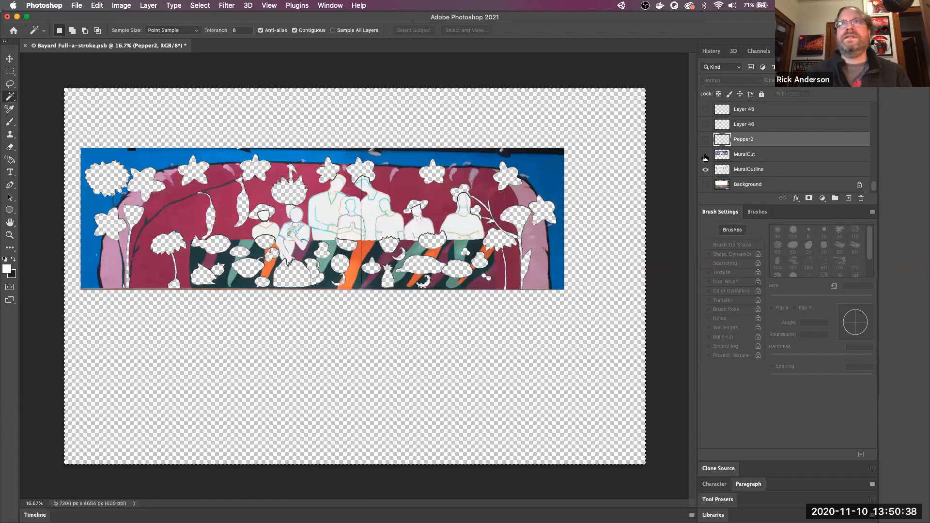
pyautogui.click(705, 154)
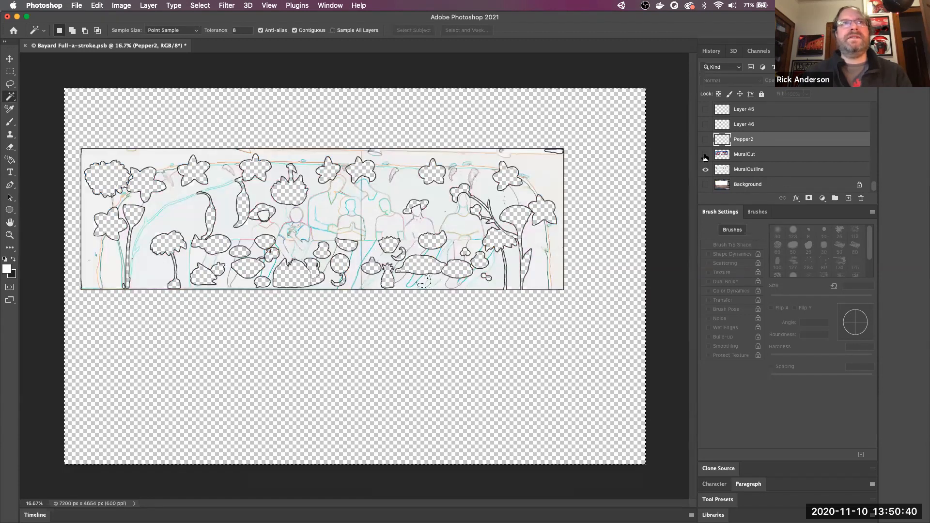
pyautogui.click(705, 155)
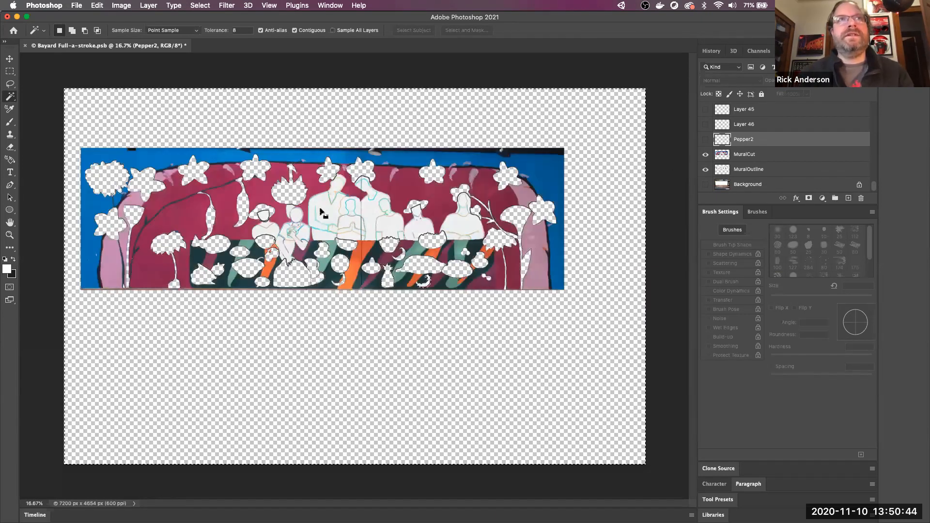
pyautogui.click(17, 17)
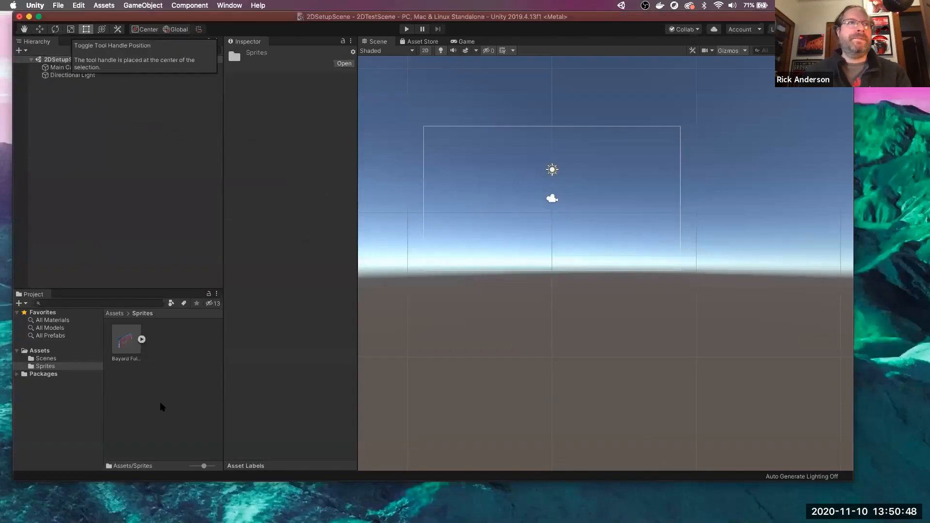
# - Expand the imported Bayard asset and inspect its sprites, including MuralCut
pyautogui.click(141, 340)
pyautogui.click(190, 390)
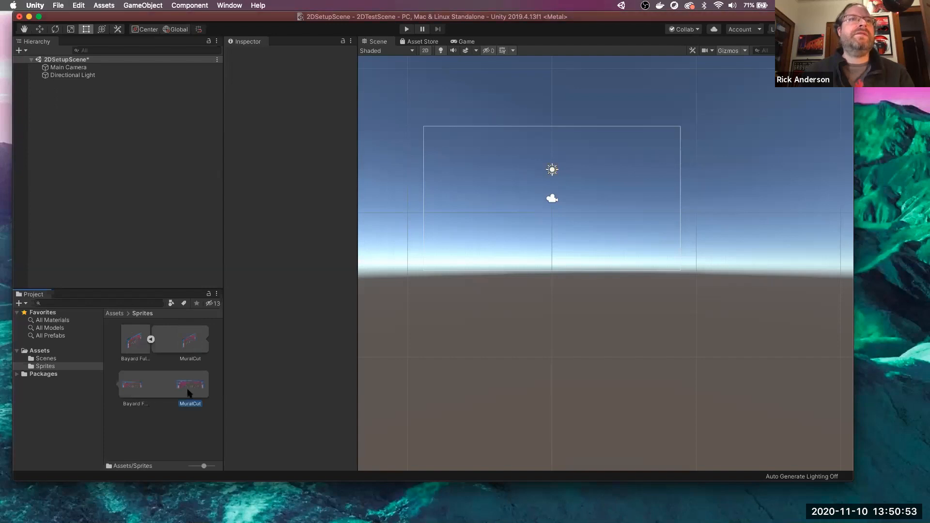
pyautogui.click(151, 340)
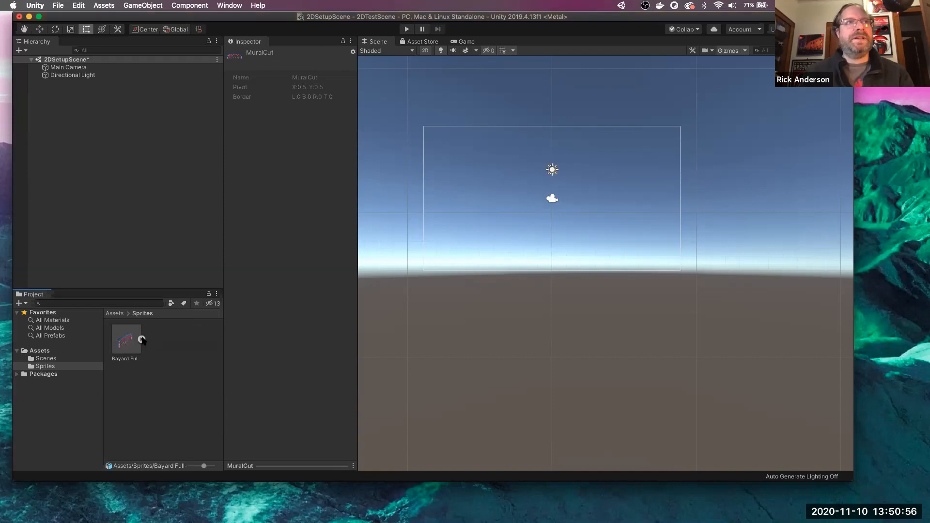
pyautogui.click(141, 340)
pyautogui.click(149, 339)
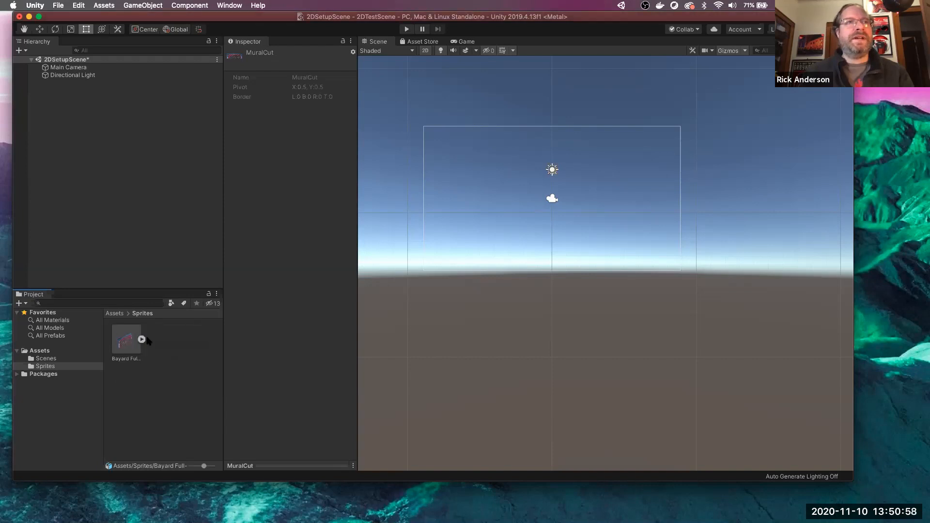
# - Delete the Bayard Full-a-stroke asset from Sprites and switch back to Photoshop
pyautogui.rightClick(132, 363)
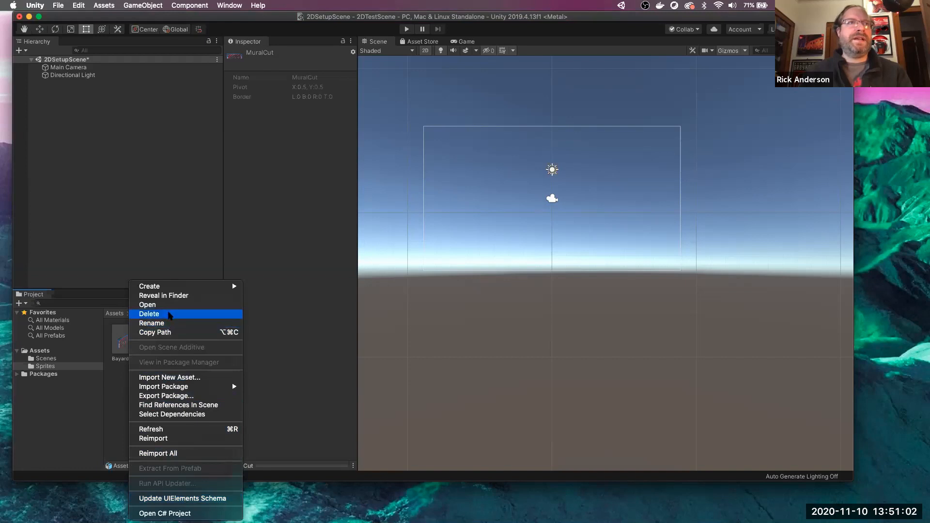
pyautogui.click(170, 314)
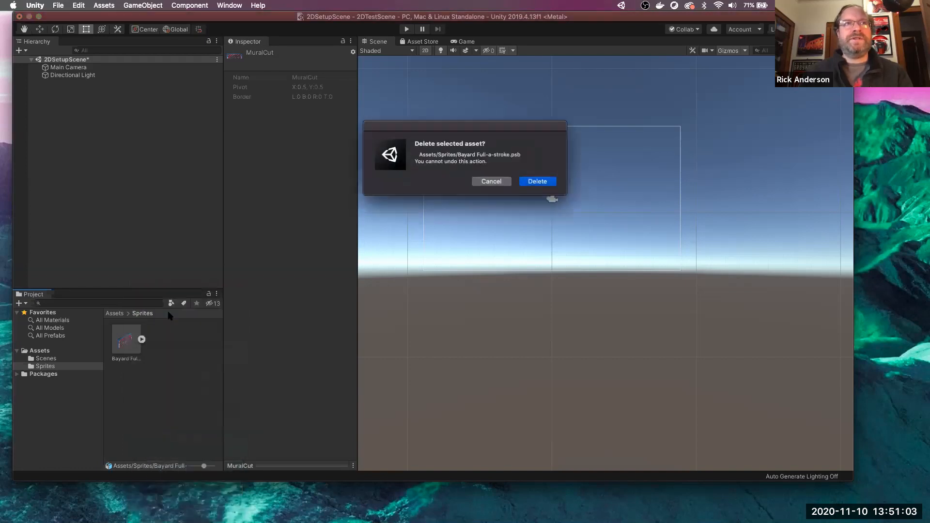
pyautogui.click(534, 181)
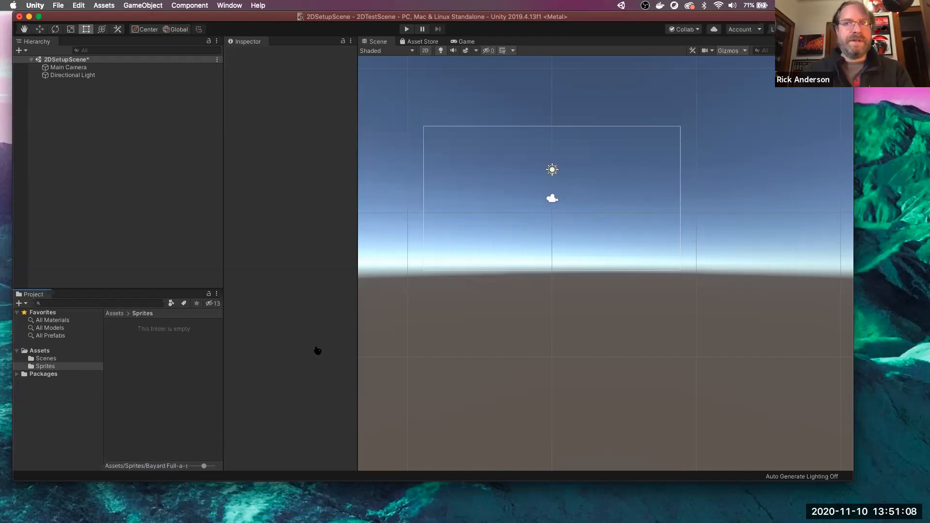
pyautogui.press('super+Tab')
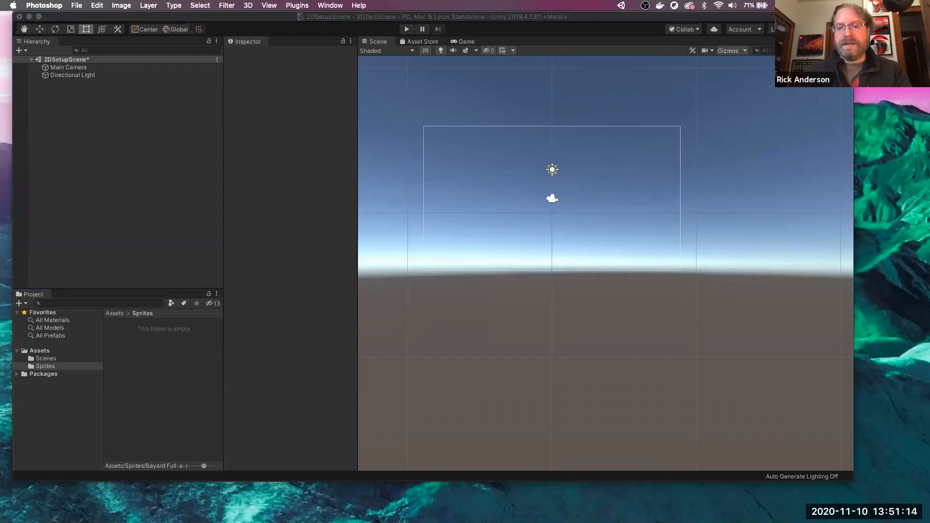
pyautogui.click(641, 522)
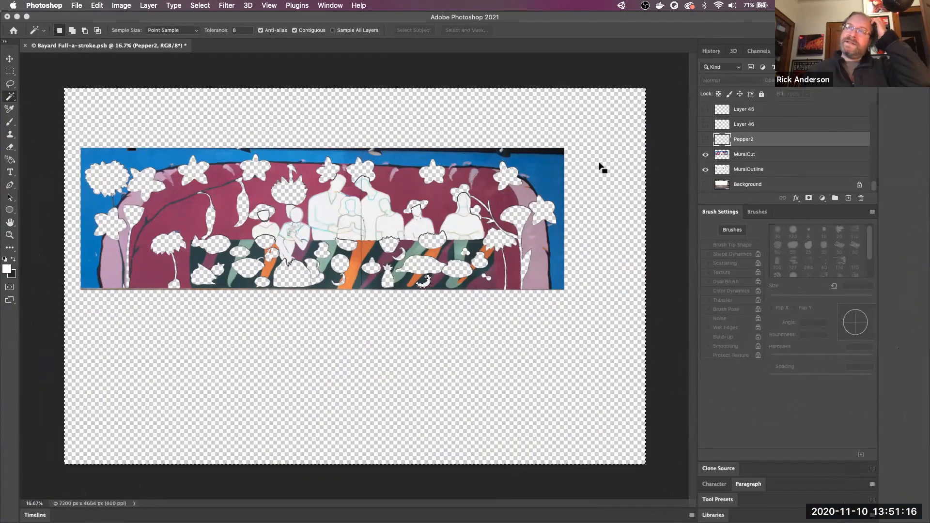
# - Show the Background, Pepper2, Layer 46 and Layer 45 layers, then save the PSB
pyautogui.click(706, 185)
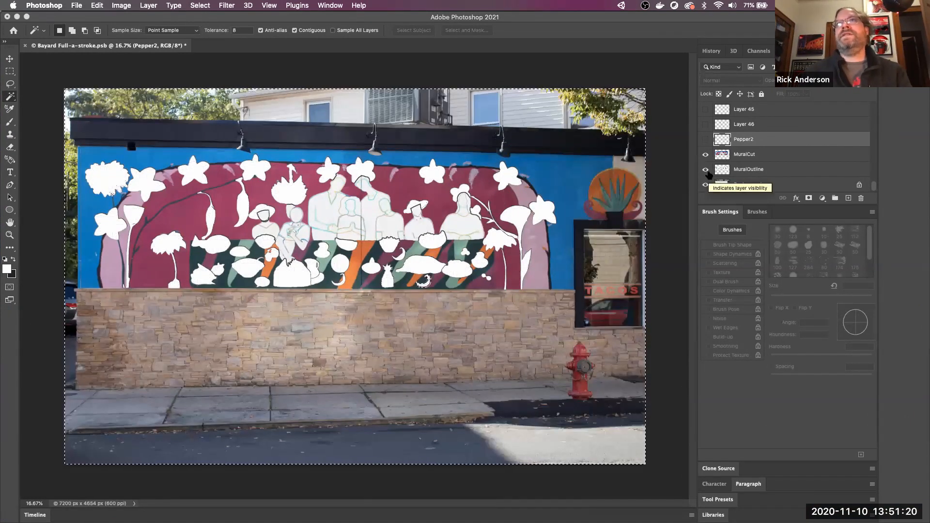
pyautogui.click(706, 140)
pyautogui.moveTo(707, 142); pyautogui.dragTo(705, 91)
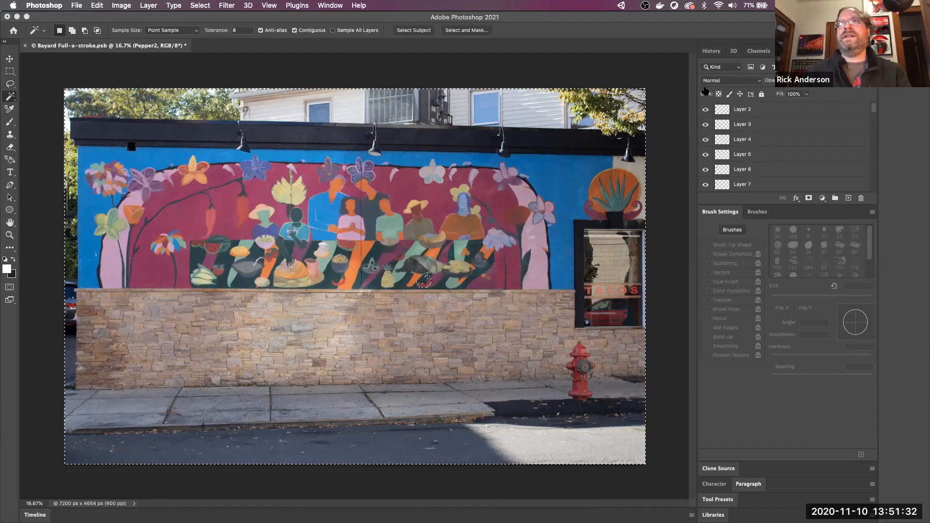
pyautogui.scroll(-2, 787, 167)
pyautogui.scroll(4, 787, 167)
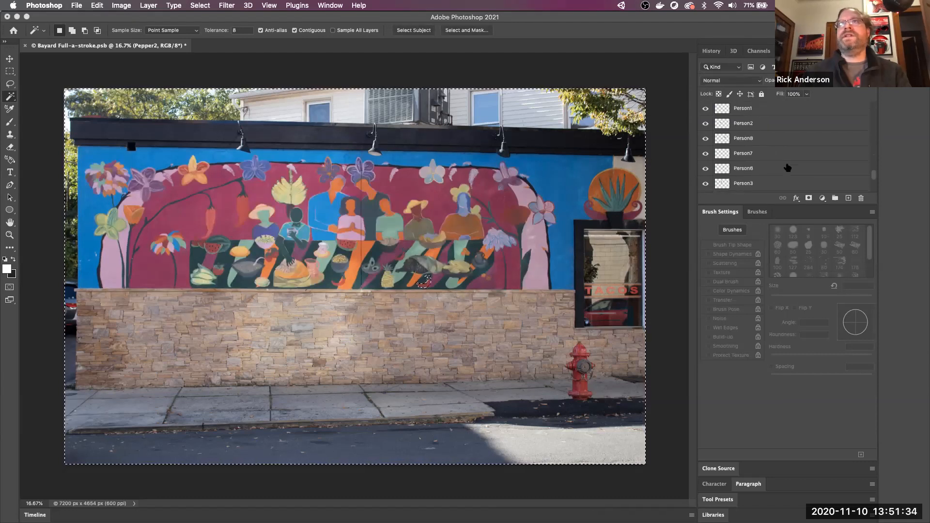
pyautogui.scroll(-10, 787, 168)
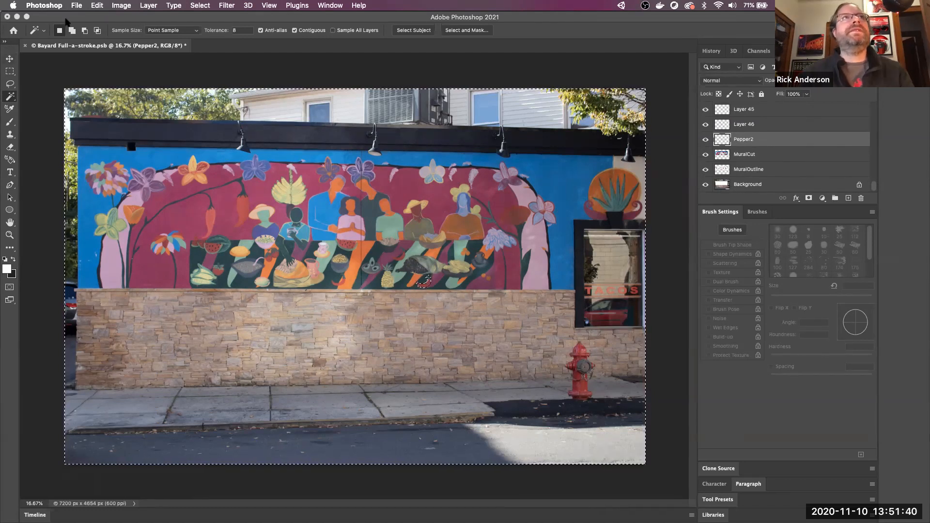
pyautogui.click(76, 5)
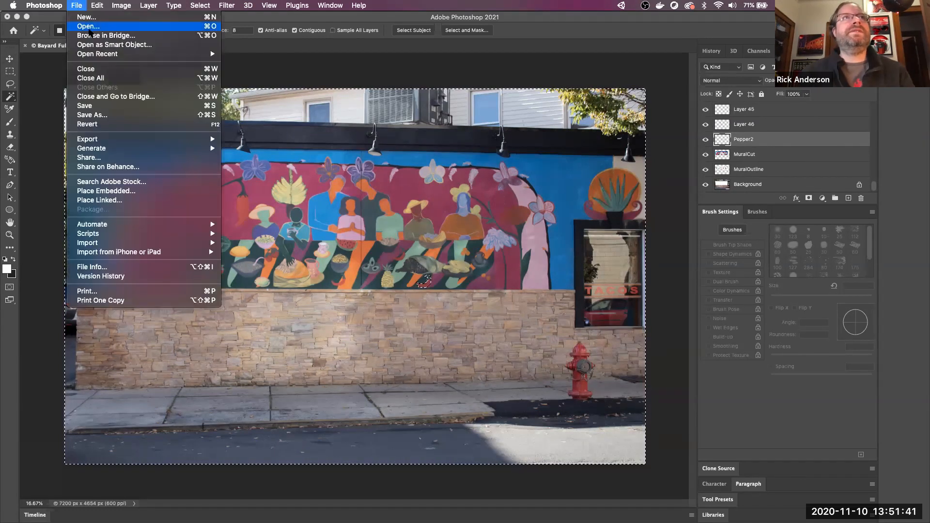
pyautogui.click(109, 106)
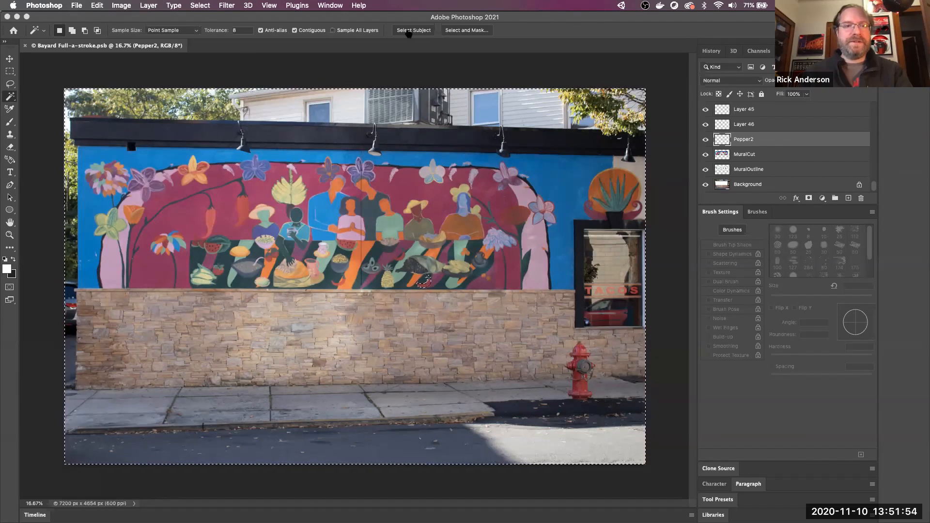
pyautogui.press('super+Tab')
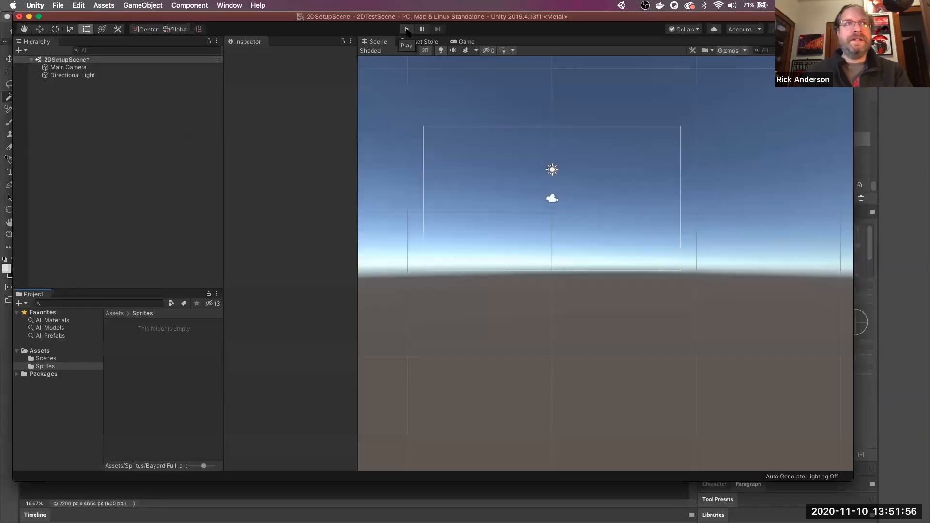
pyautogui.press('super+Tab')
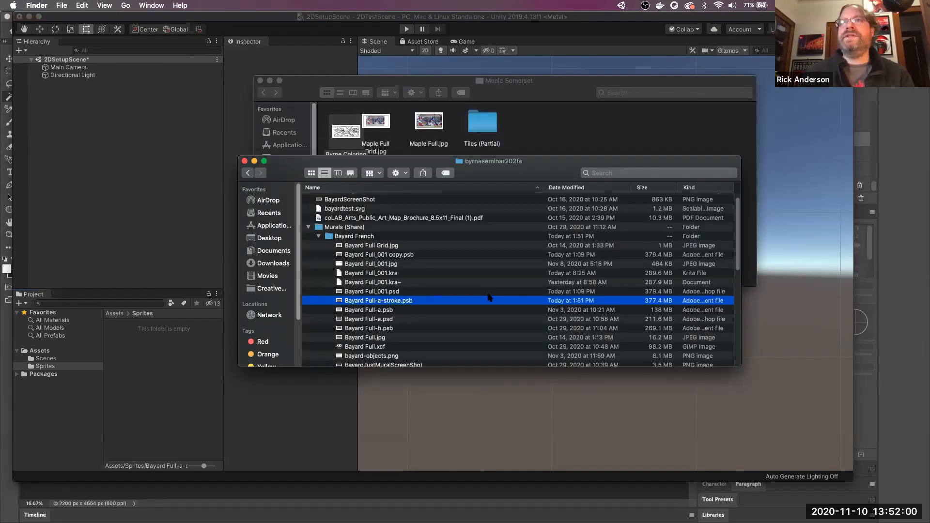
pyautogui.moveTo(406, 302)
pyautogui.mouseDown()
pyautogui.moveTo(165, 356)
pyautogui.moveTo(173, 377)
pyautogui.mouseUp()
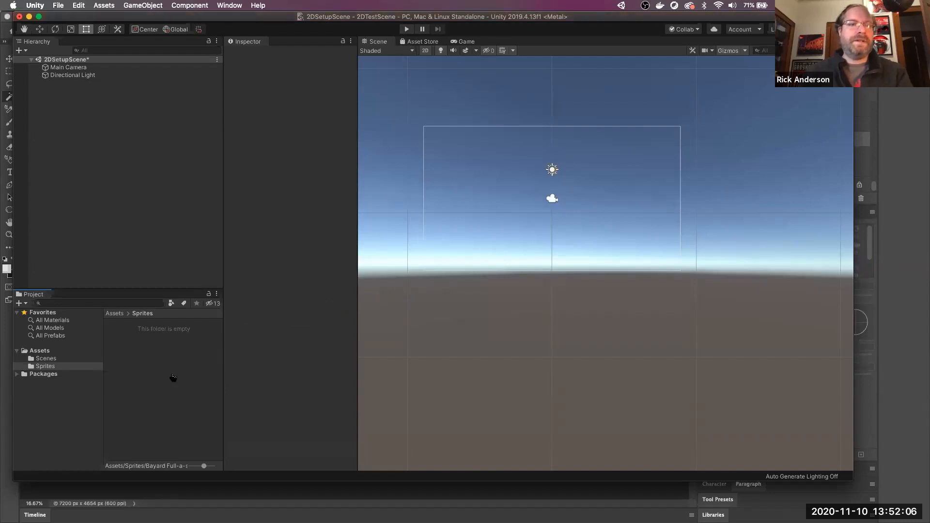
pyautogui.press('super+Tab')
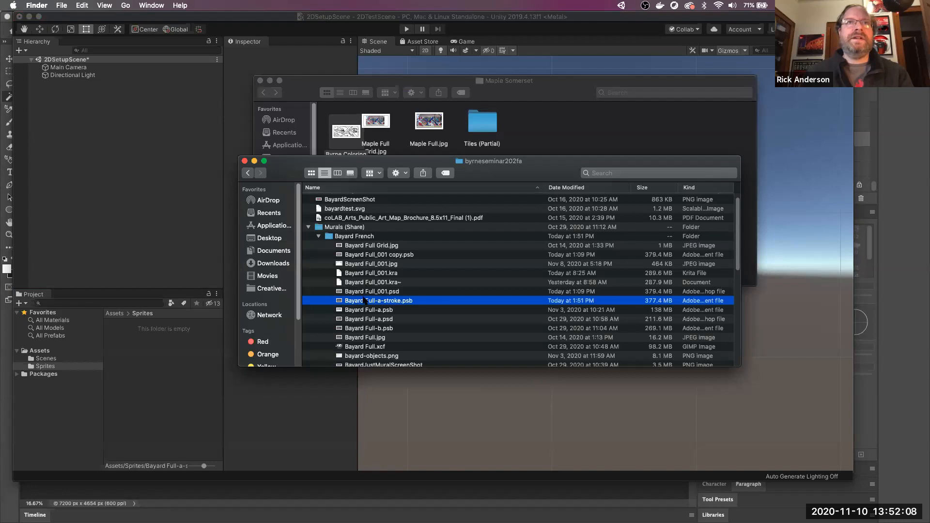
pyautogui.moveTo(367, 305)
pyautogui.mouseDown()
pyautogui.moveTo(293, 323)
pyautogui.moveTo(177, 399)
pyautogui.mouseUp()
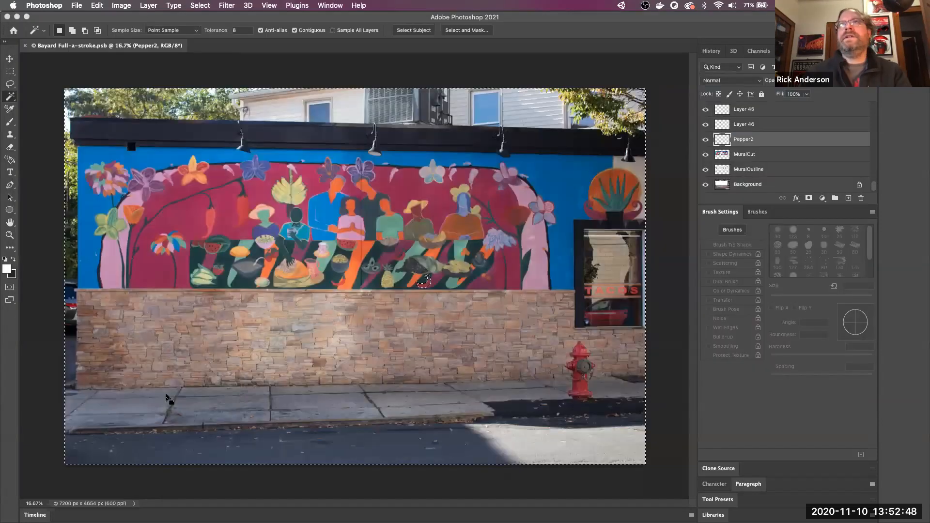
# - Solo Pepper2, Layer 46 and Layer 45 in turn, restore all layers, and deselect
pyautogui.keyDown('alt'); pyautogui.click(706, 140); pyautogui.keyUp('alt')
pyautogui.keyDown('alt'); pyautogui.click(705, 140); pyautogui.keyUp('alt')
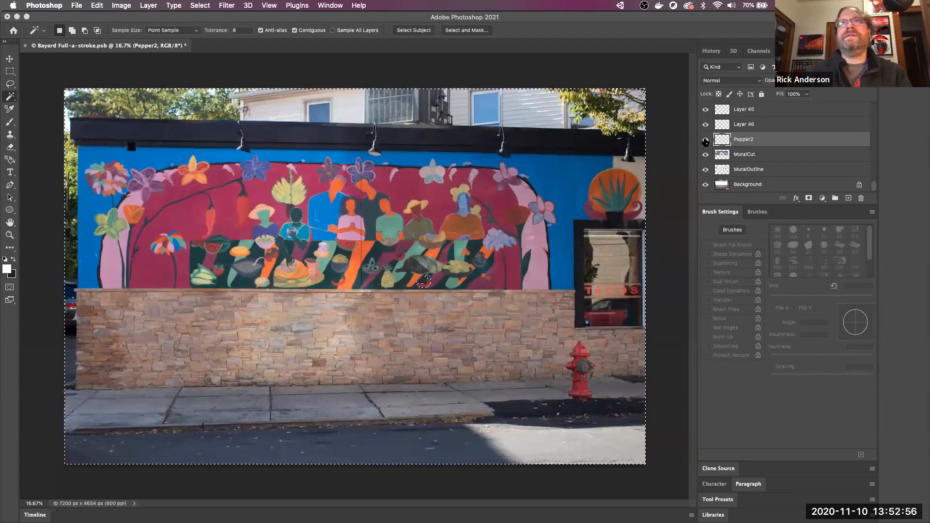
pyautogui.keyDown('alt'); pyautogui.click(705, 125); pyautogui.keyUp('alt')
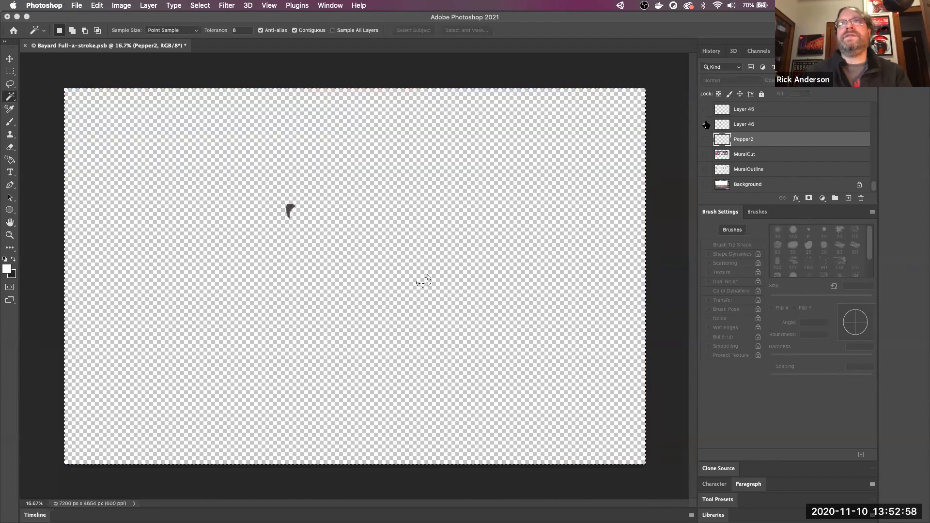
pyautogui.keyDown('alt'); pyautogui.click(706, 125); pyautogui.keyUp('alt')
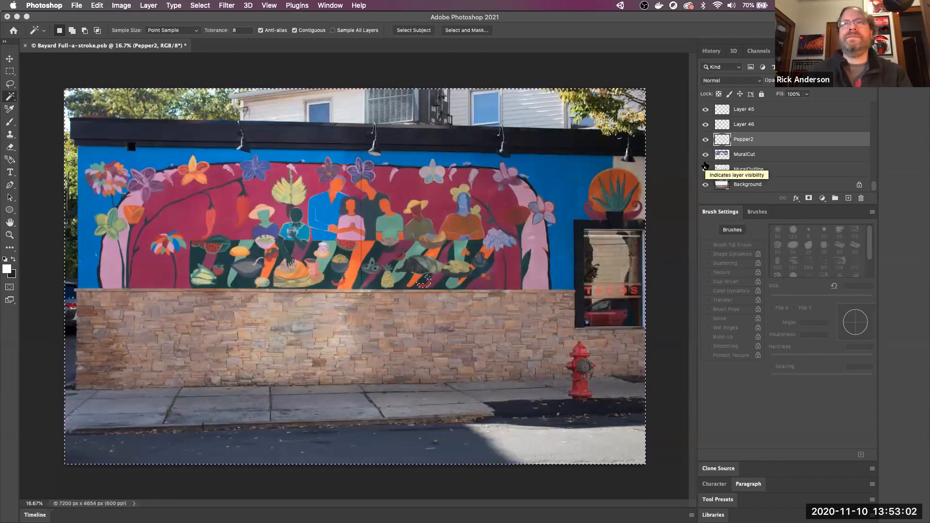
pyautogui.keyDown('alt'); pyautogui.click(706, 110); pyautogui.keyUp('alt')
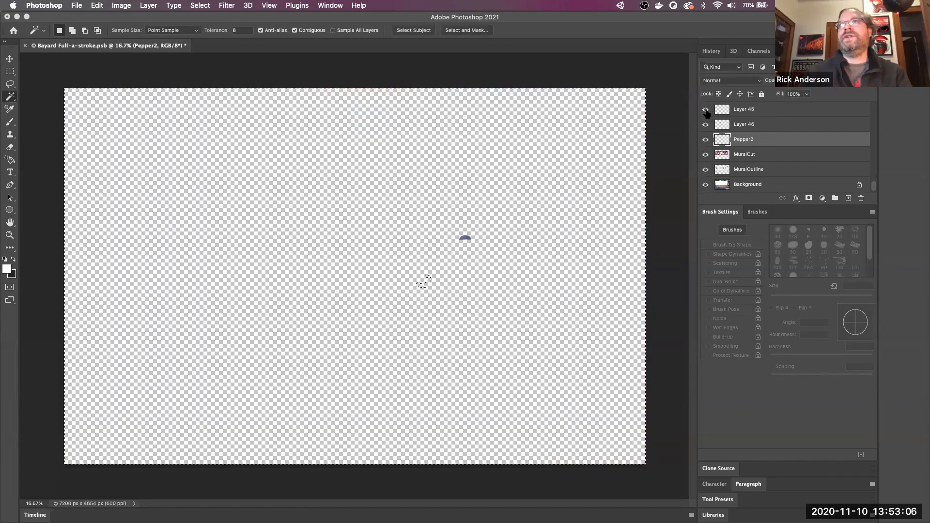
pyautogui.keyDown('alt'); pyautogui.click(706, 112); pyautogui.keyUp('alt')
pyautogui.scroll(15, 749, 129)
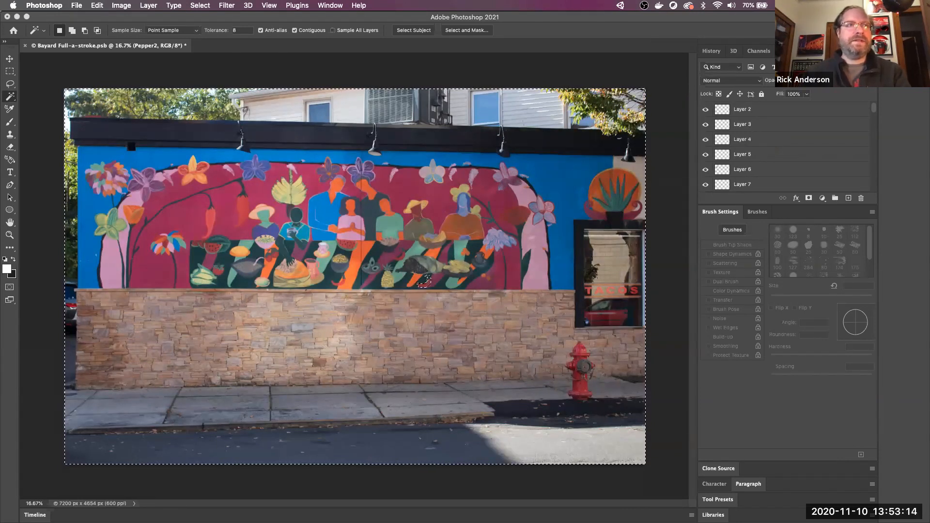
pyautogui.press('super+d')
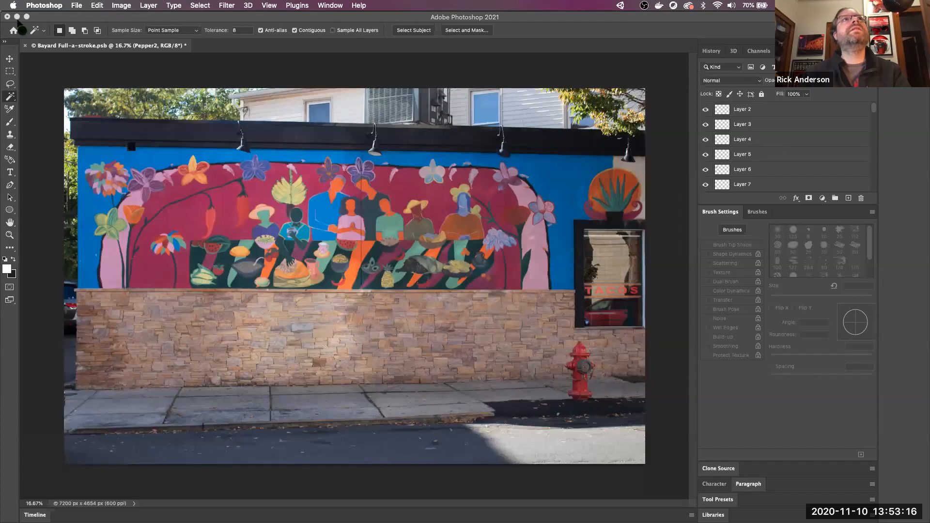
# - Minimise Photoshop and drag the updated Bayard Full-a-stroke.psb into Unity's Sprites folder
pyautogui.click(17, 17)
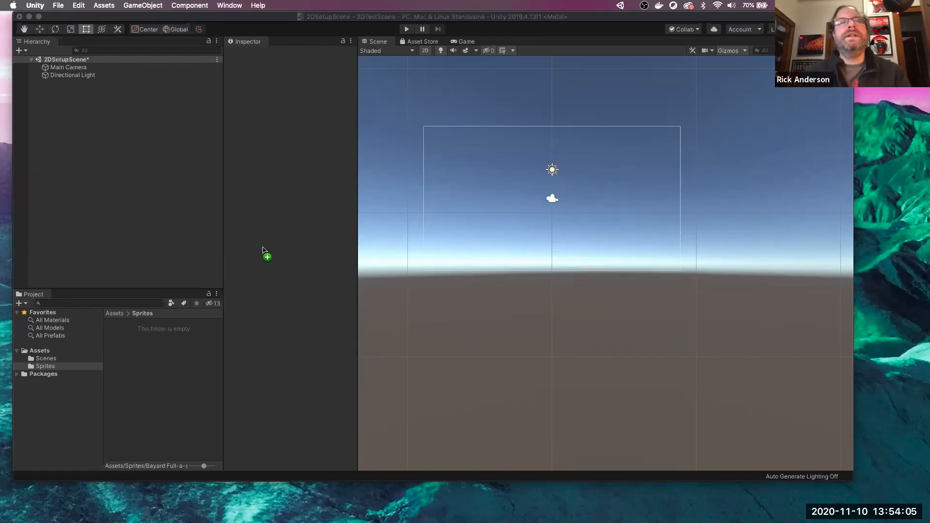
pyautogui.moveTo(266, 255); pyautogui.dragTo(184, 376)
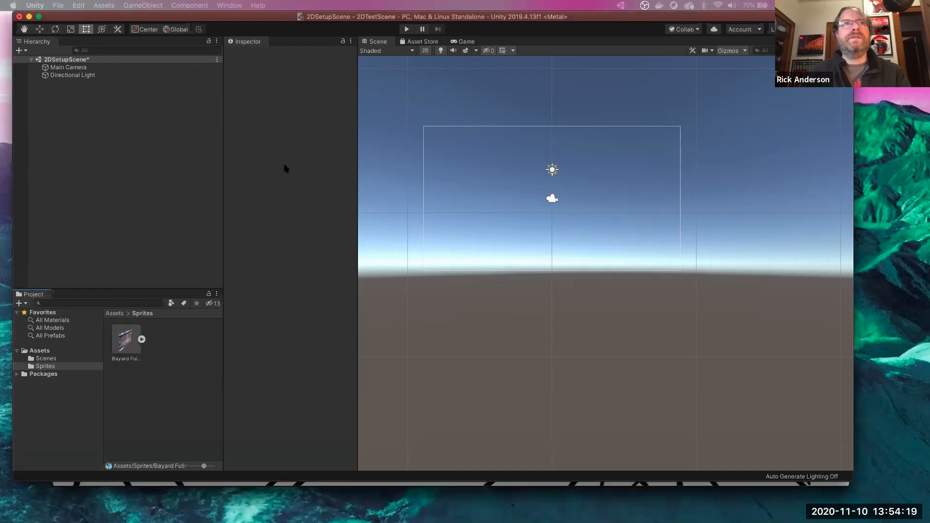
# - Expand the Bayard asset to list its sprites and dock the Project browser beneath the Scene view
pyautogui.click(176, 381)
pyautogui.click(142, 340)
pyautogui.scroll(-2, 165, 380)
pyautogui.scroll(-10, 164, 381)
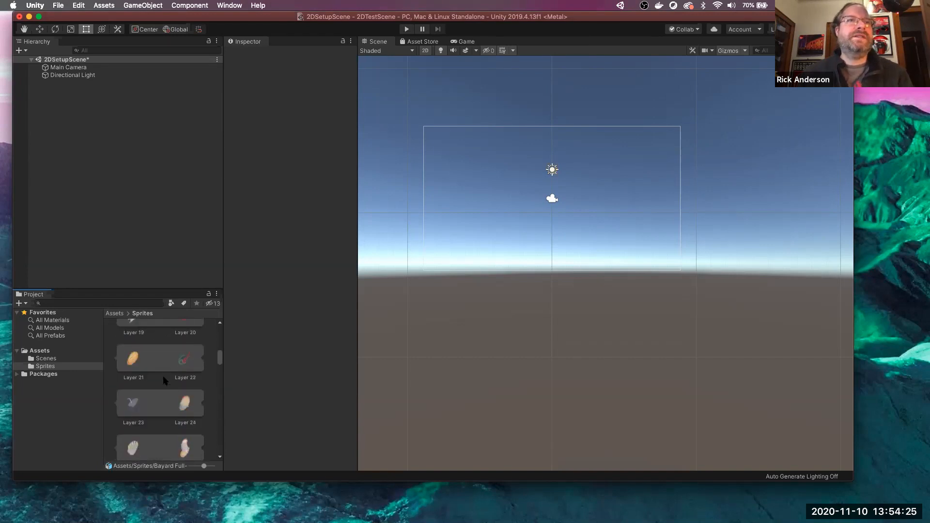
pyautogui.scroll(-10, 163, 381)
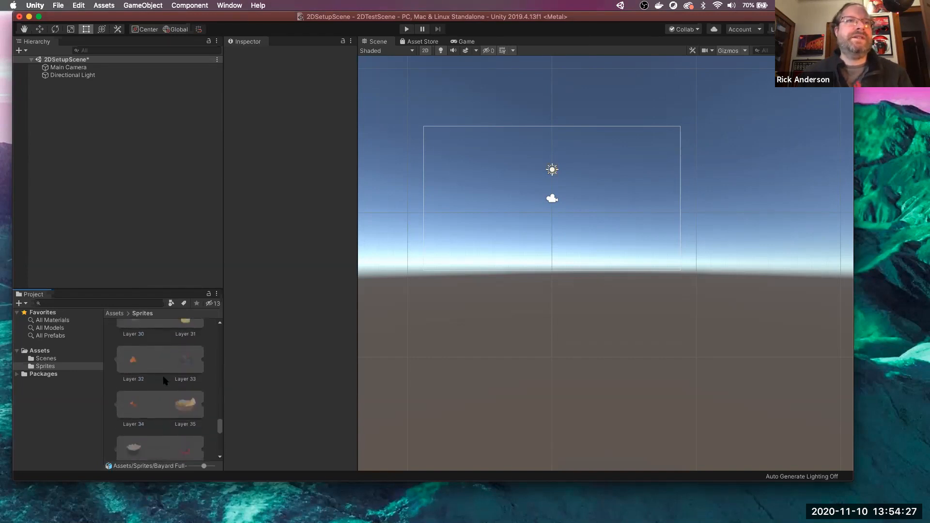
pyautogui.scroll(-3, 163, 381)
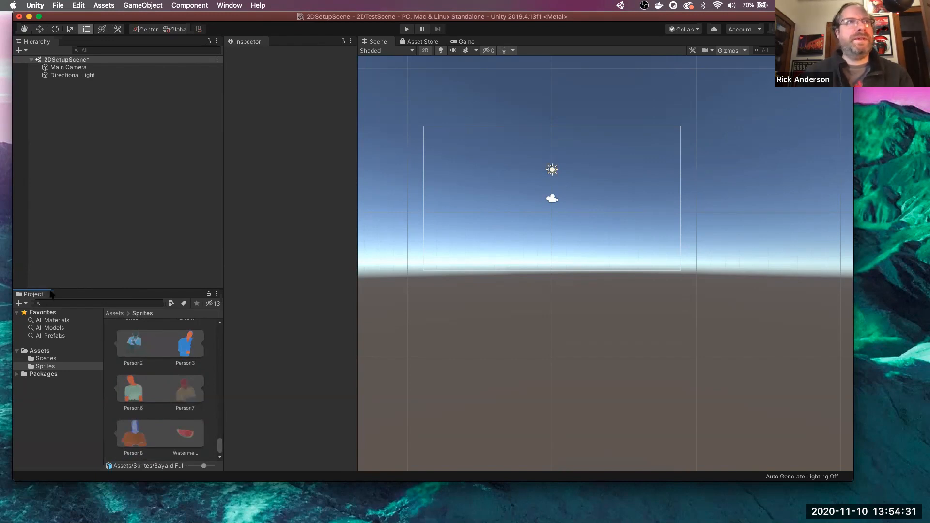
pyautogui.moveTo(36, 295); pyautogui.dragTo(388, 463)
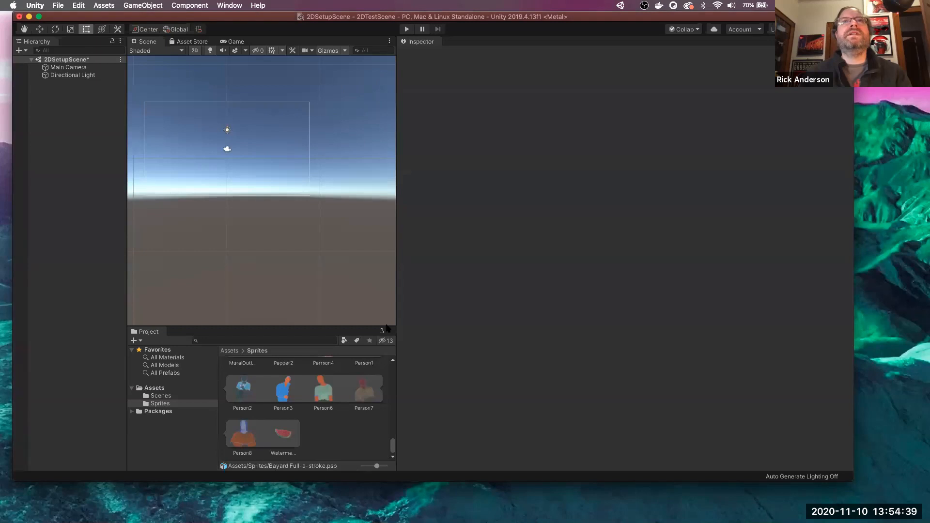
# - Drag the Scene/Inspector splitter right and scroll through sprites like Background, FullImage, Hat and numbered Layers
pyautogui.click(421, 42)
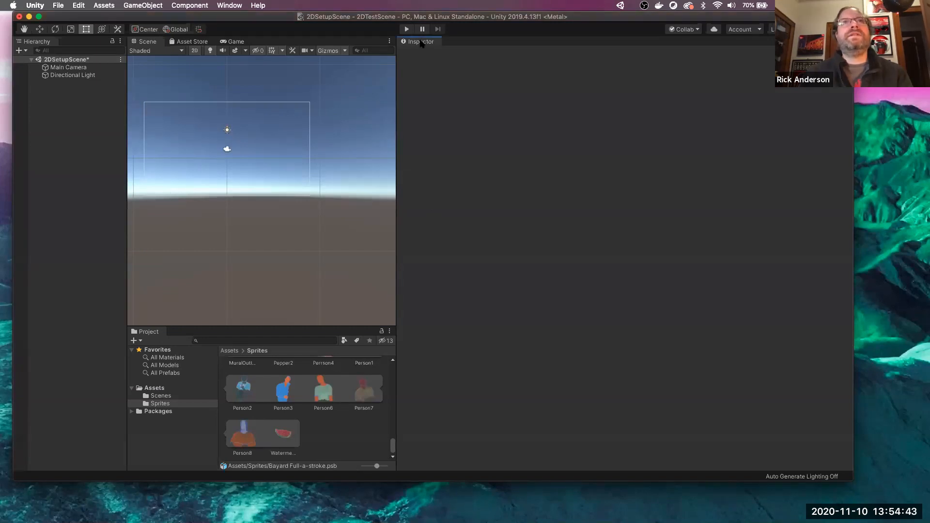
pyautogui.moveTo(399, 128); pyautogui.dragTo(732, 167)
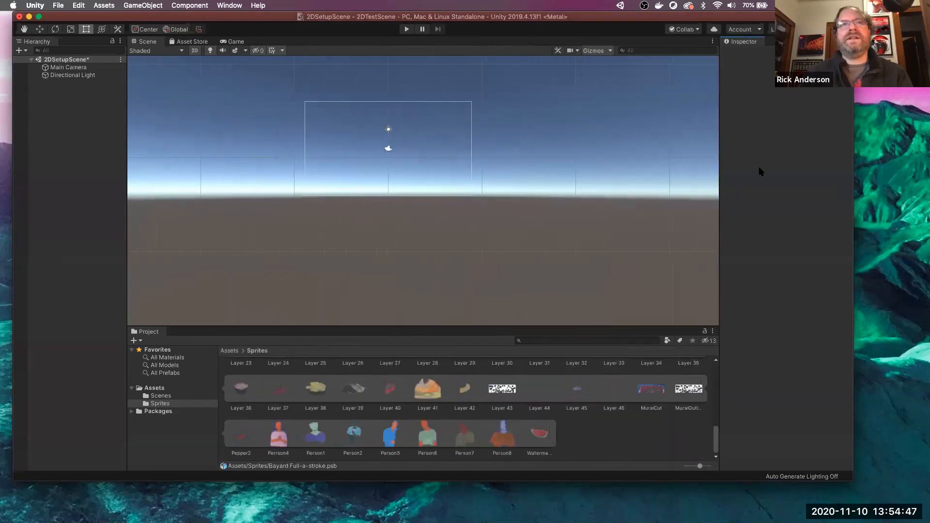
pyautogui.scroll(5, 581, 425)
pyautogui.scroll(-5, 581, 425)
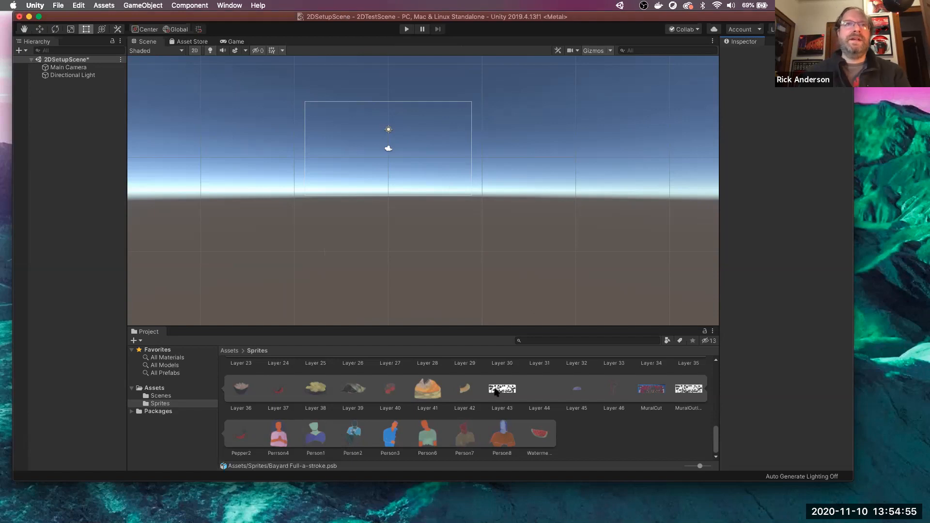
pyautogui.scroll(4, 497, 394)
pyautogui.scroll(-2, 500, 416)
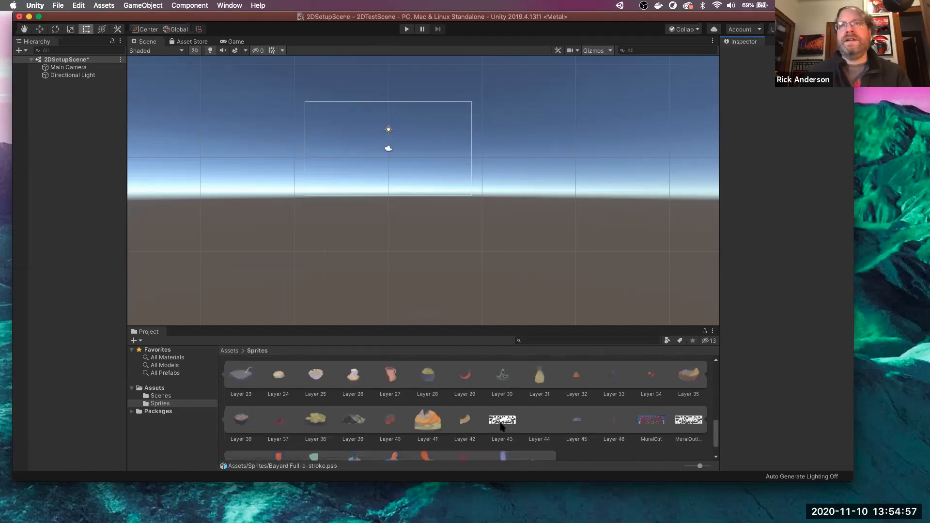
pyautogui.scroll(5, 501, 426)
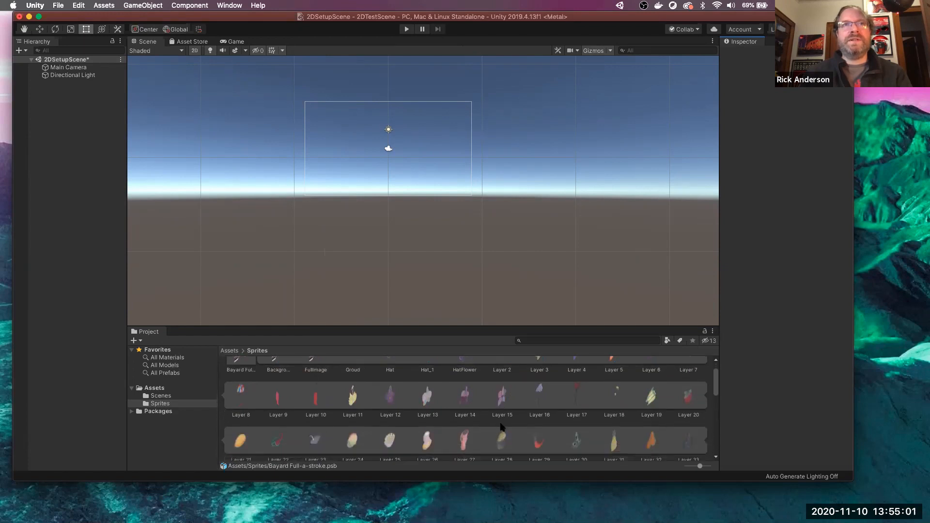
pyautogui.scroll(2, 501, 427)
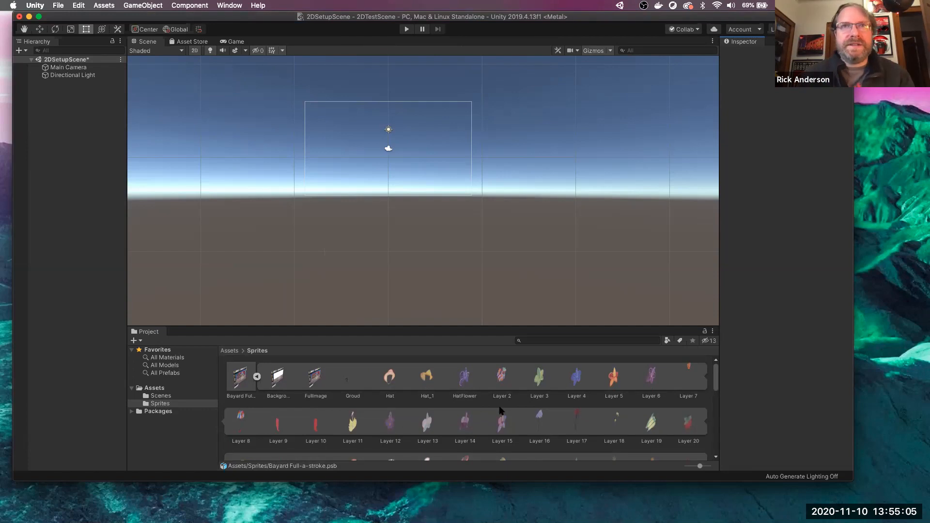
pyautogui.scroll(-3, 499, 399)
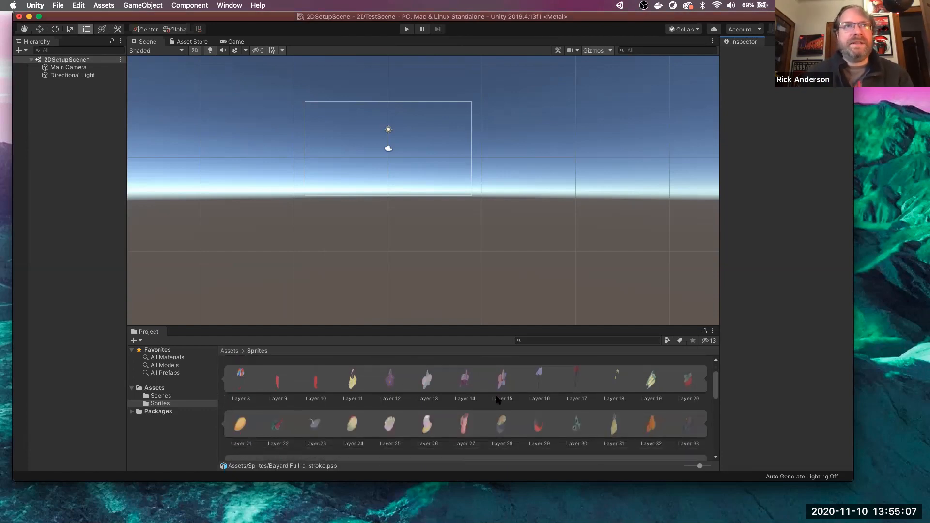
pyautogui.scroll(-5, 499, 399)
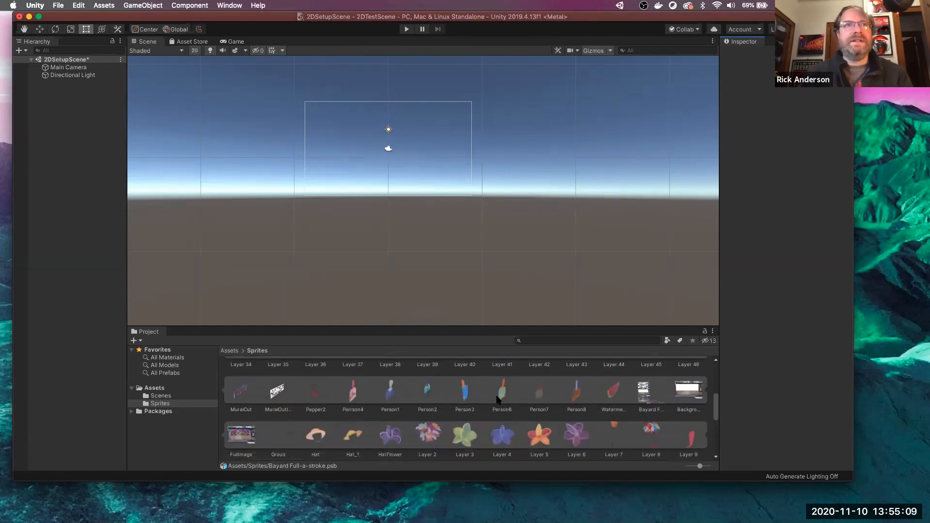
pyautogui.scroll(-1, 499, 398)
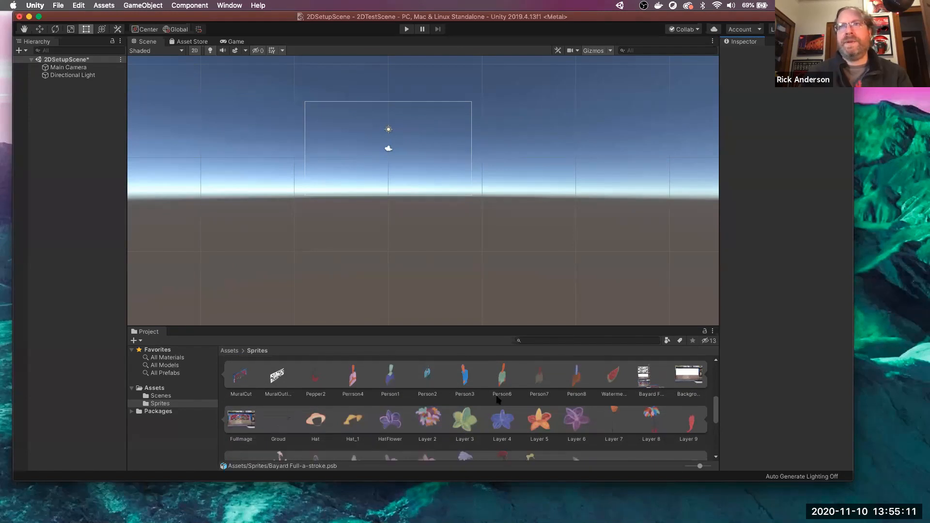
pyautogui.scroll(-4, 498, 399)
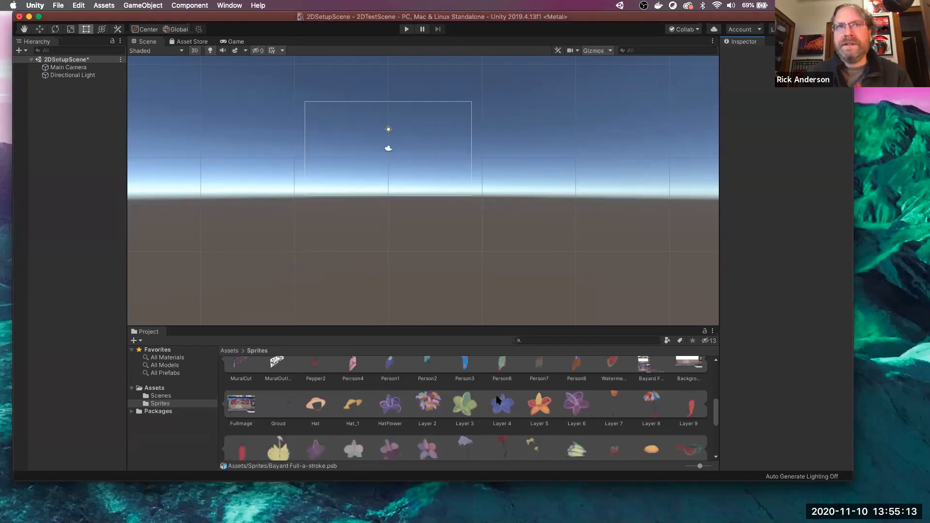
pyautogui.scroll(-7, 498, 400)
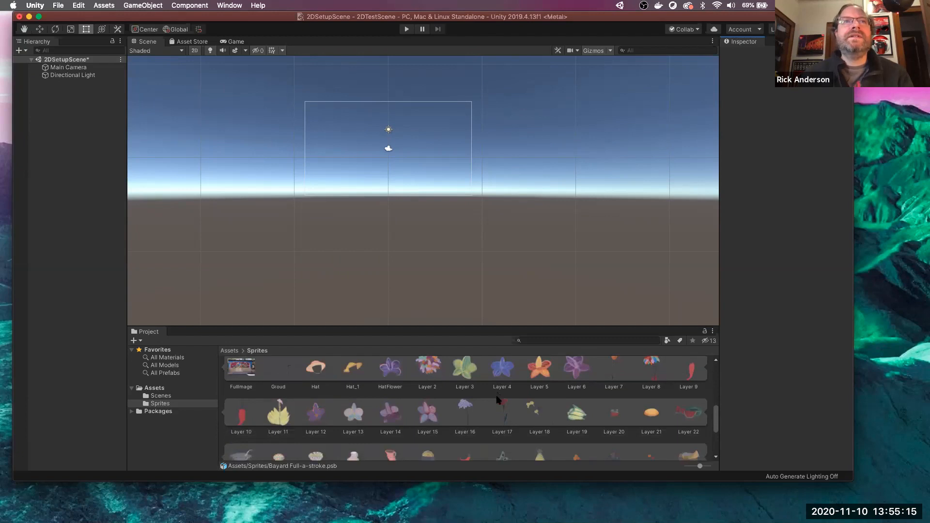
pyautogui.scroll(-15, 498, 399)
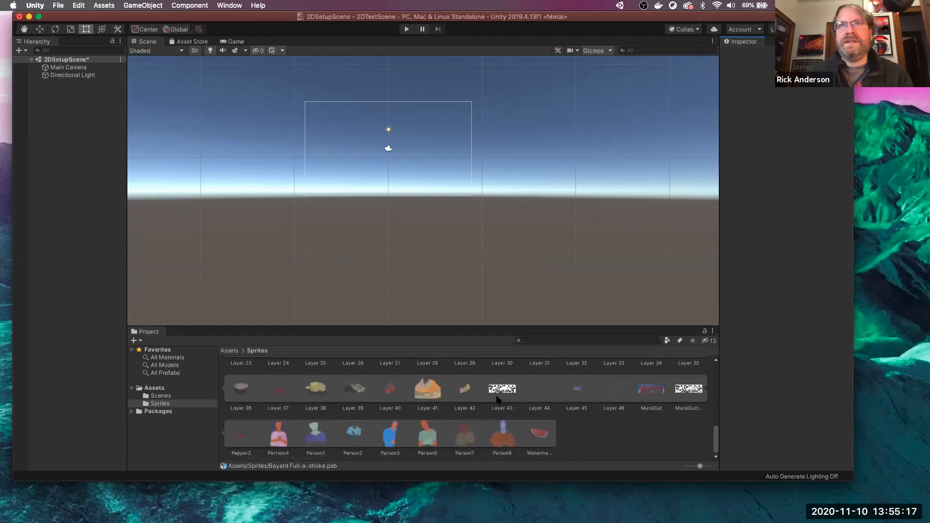
pyautogui.scroll(5, 498, 399)
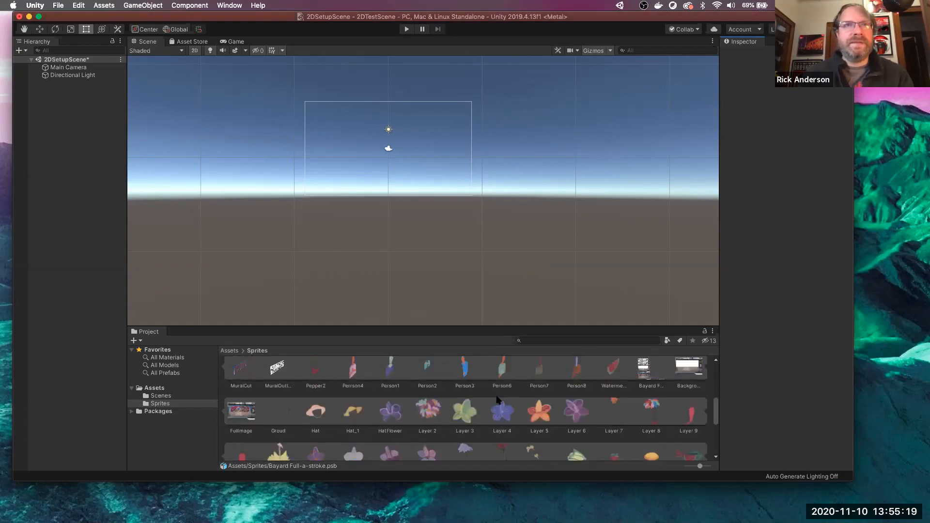
pyautogui.scroll(8, 498, 400)
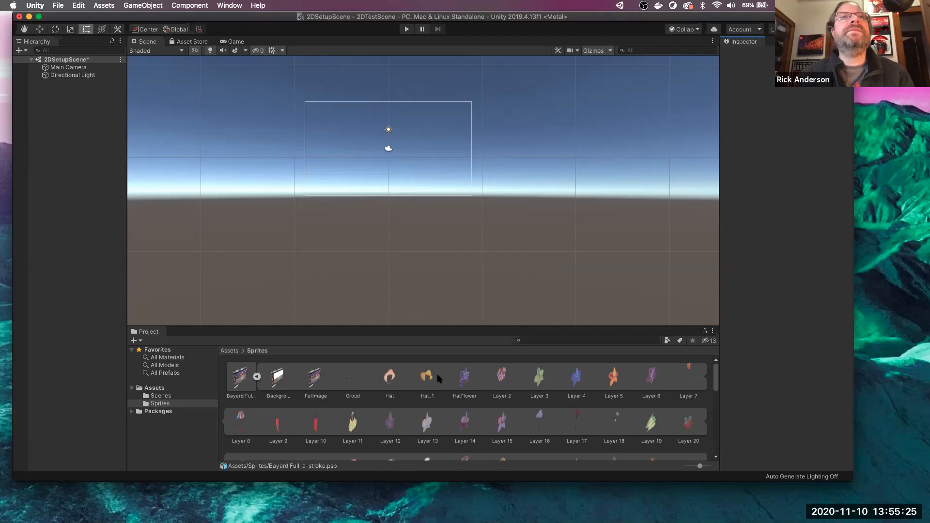
# - Place the Background sprite in the scene and widen the Hierarchy to read its layer names
pyautogui.click(275, 377)
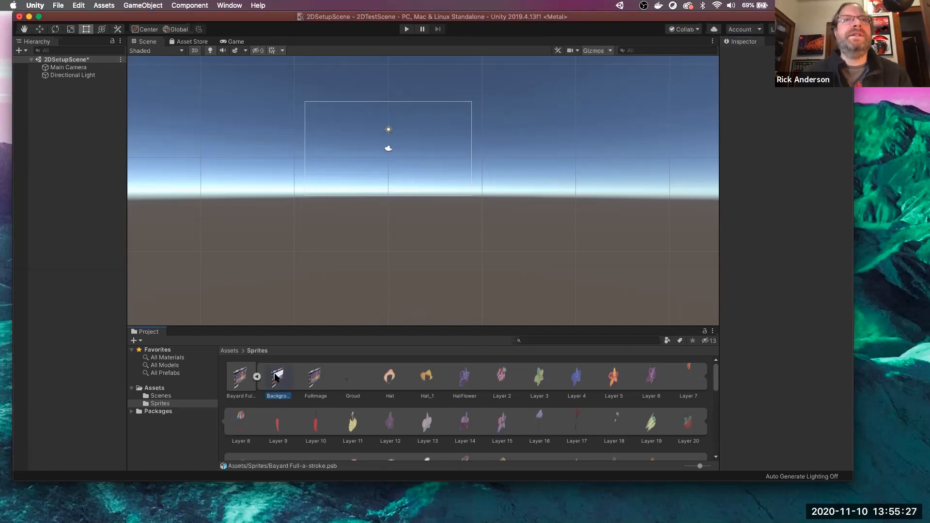
pyautogui.moveTo(275, 371); pyautogui.dragTo(431, 306)
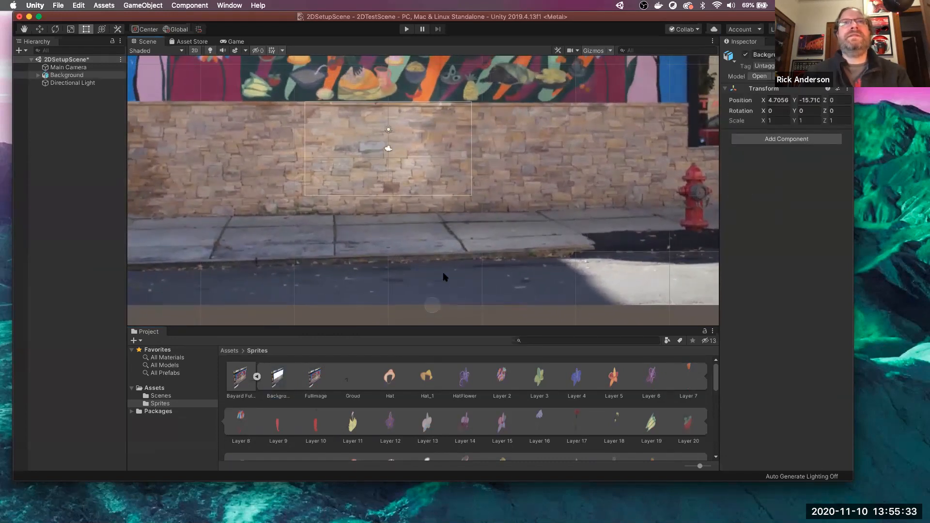
pyautogui.scroll(-5, 445, 275)
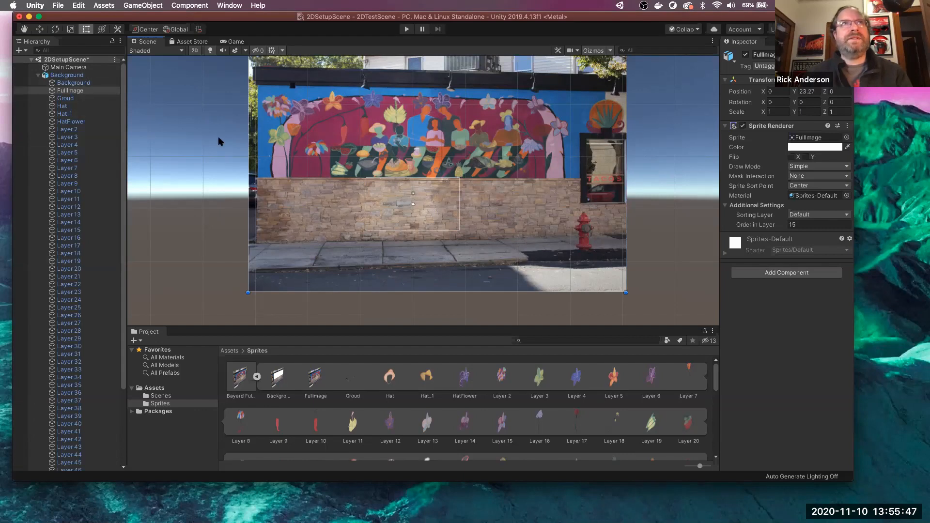
pyautogui.click(325, 170)
pyautogui.click(68, 75)
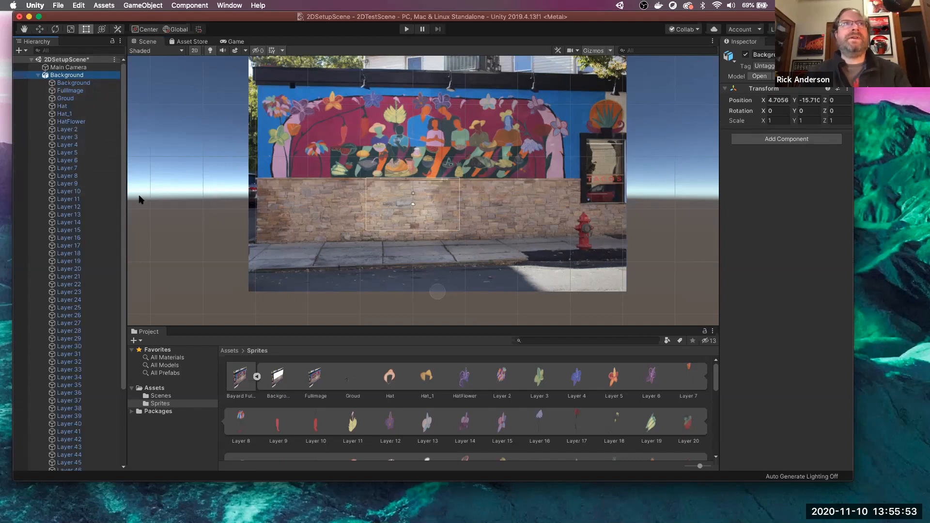
pyautogui.moveTo(125, 155); pyautogui.dragTo(171, 154)
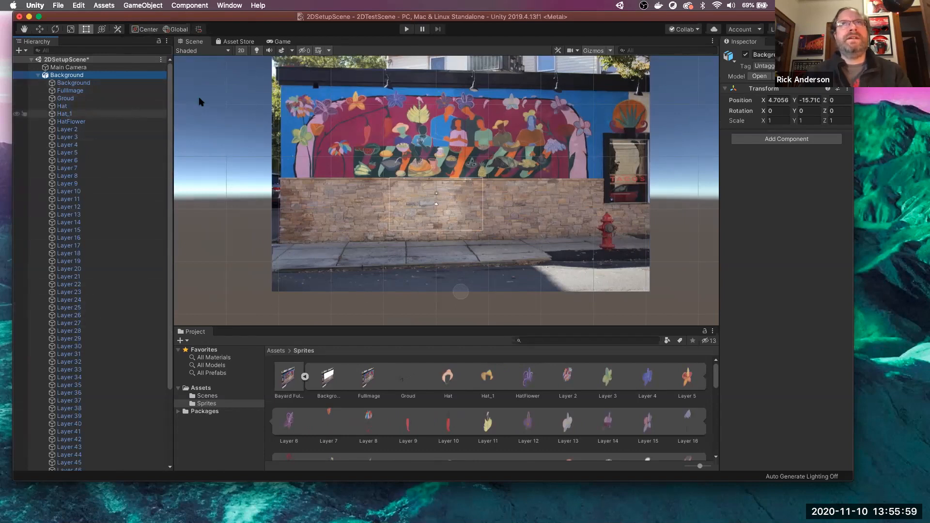
# - Toggle the whole mural and the HatFlower layer off and on, leaving both visible
pyautogui.click(746, 55)
pyautogui.click(746, 55)
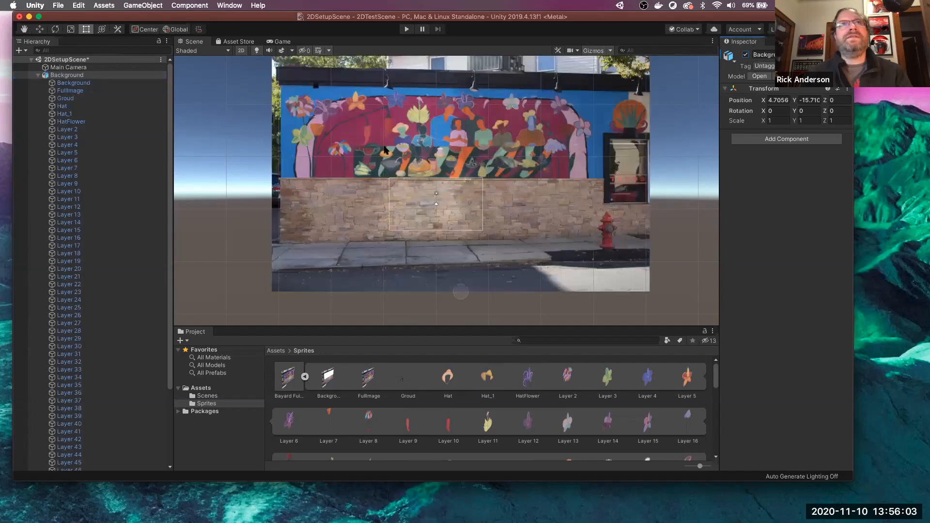
pyautogui.click(92, 122)
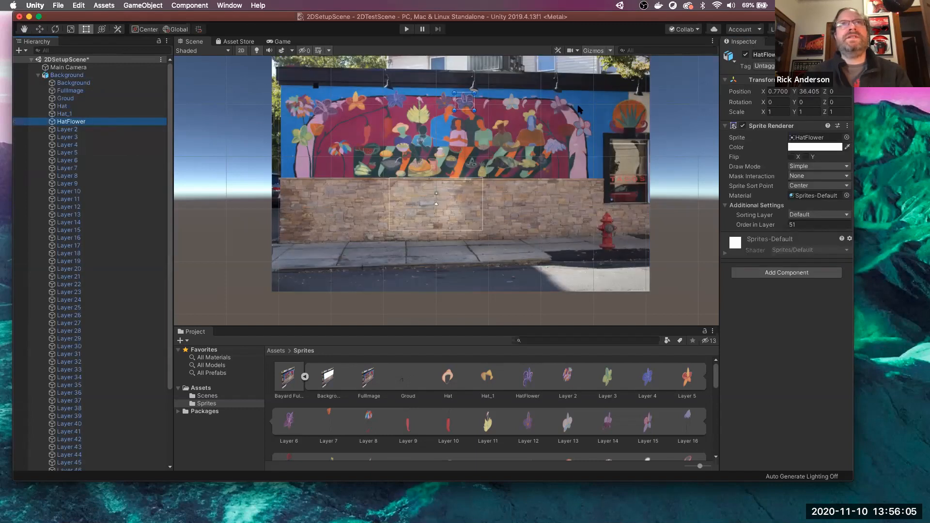
pyautogui.click(746, 55)
pyautogui.click(746, 55)
pyautogui.click(746, 55)
pyautogui.click(746, 55)
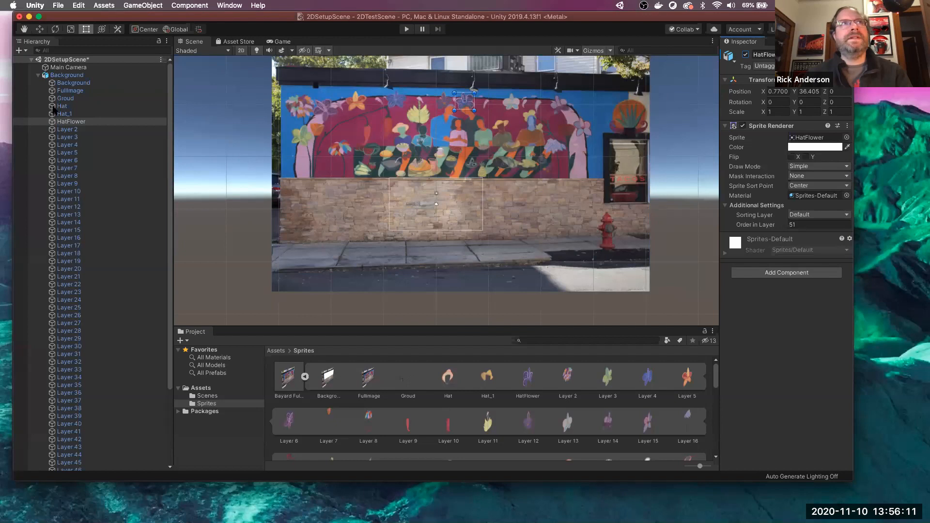
# - Delete the Background object from the Hierarchy and select the Layer 10 sprite
pyautogui.click(67, 75)
pyautogui.rightClick(70, 76)
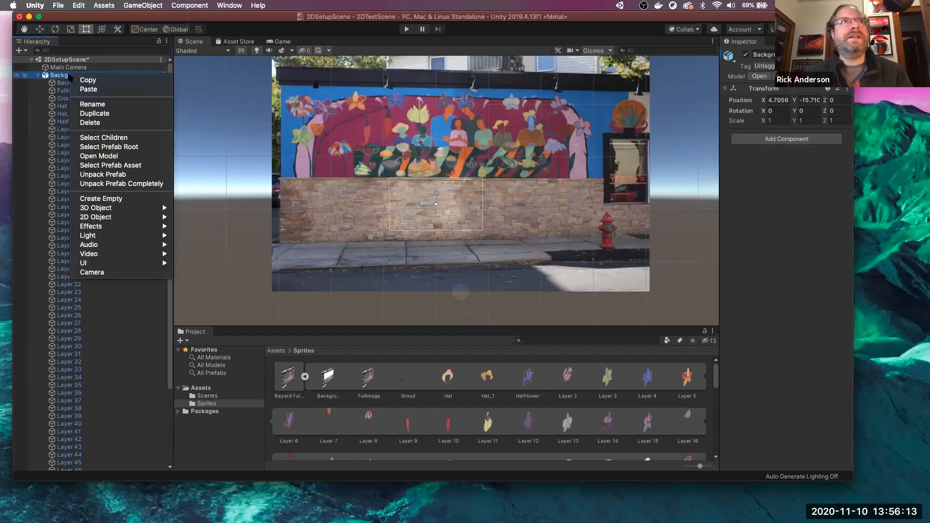
pyautogui.click(107, 122)
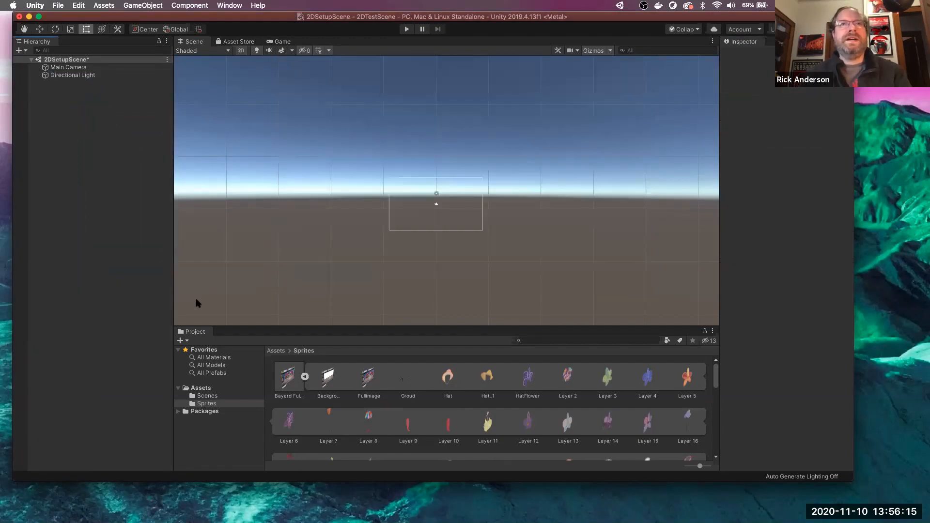
pyautogui.click(441, 422)
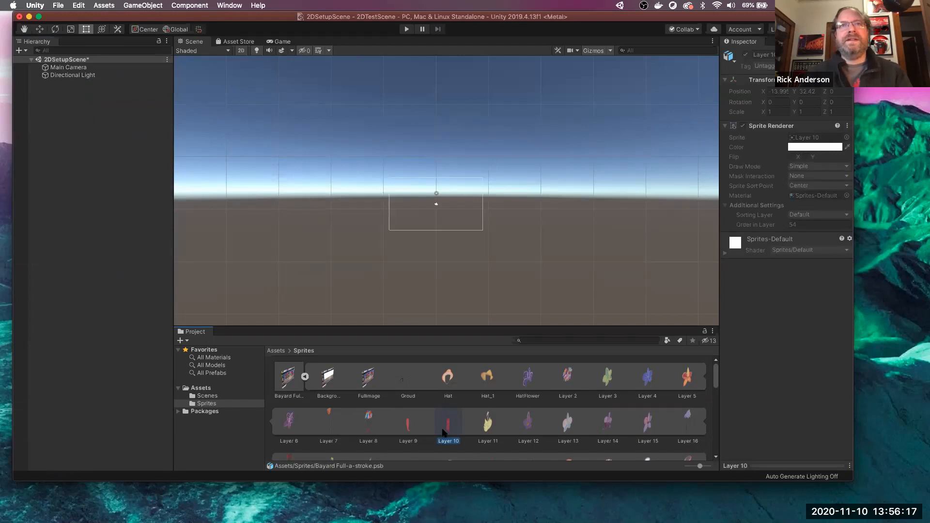
pyautogui.moveTo(288, 377)
pyautogui.mouseDown()
pyautogui.moveTo(79, 252)
pyautogui.moveTo(88, 249)
pyautogui.mouseUp()
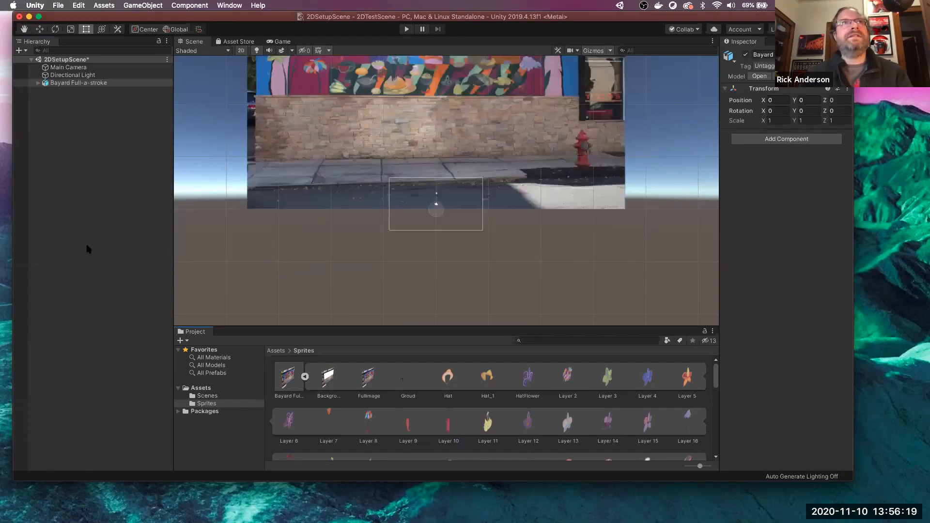
pyautogui.click(37, 83)
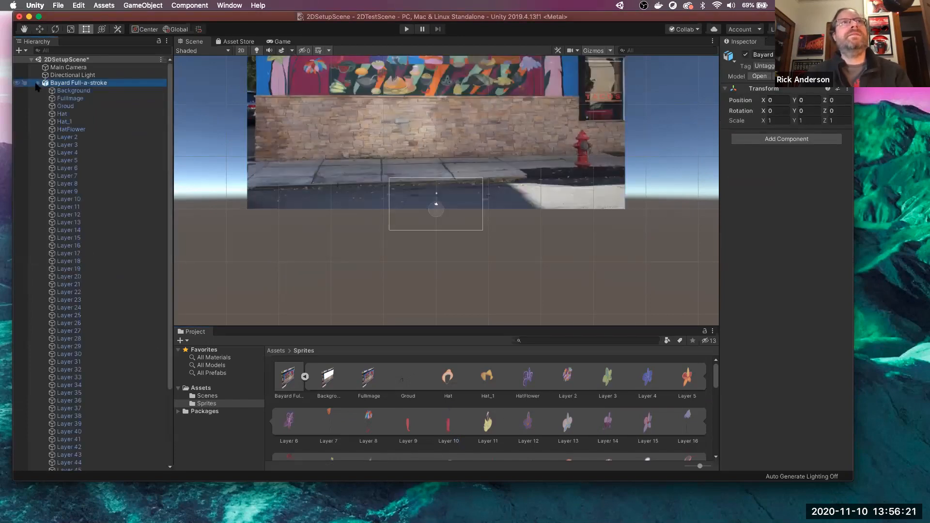
pyautogui.rightClick(71, 83)
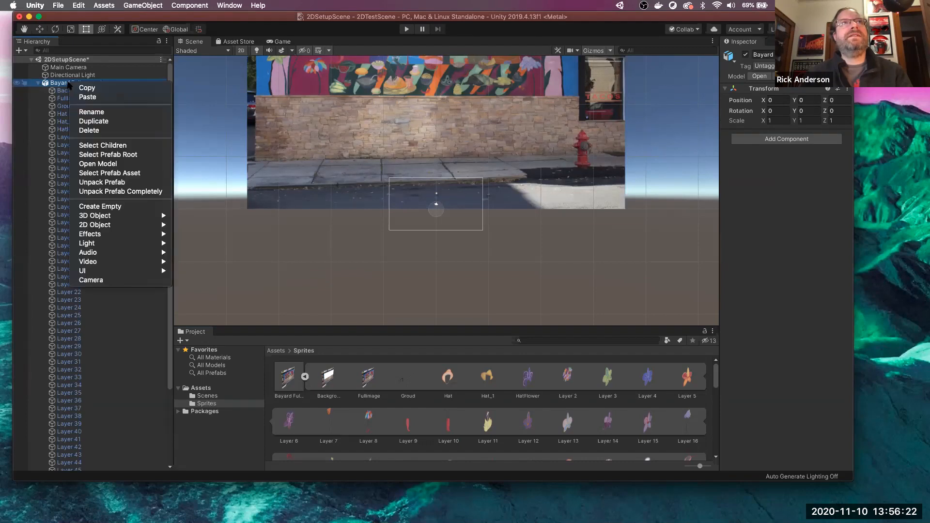
pyautogui.click(89, 131)
# - Find Person7 in the Sprites folder and add it to the scene at the origin
pyautogui.scroll(-5, 389, 400)
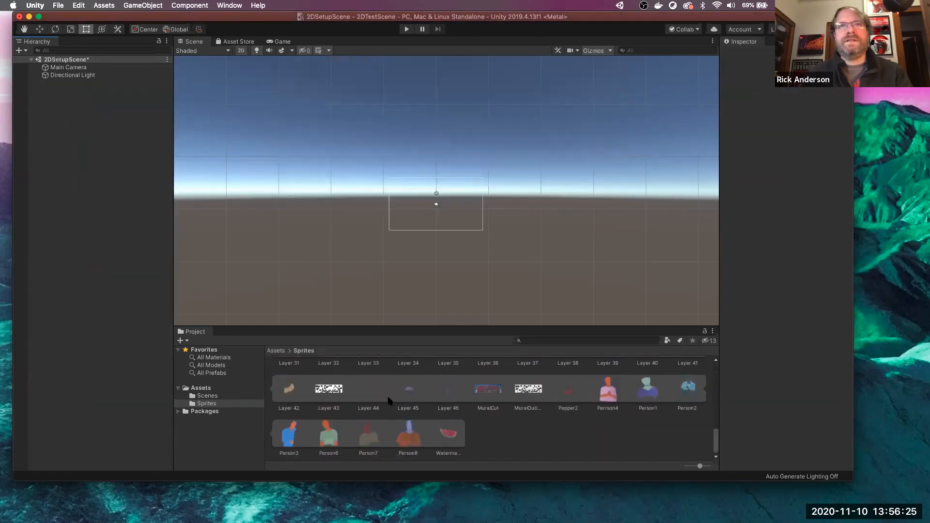
pyautogui.scroll(5, 422, 431)
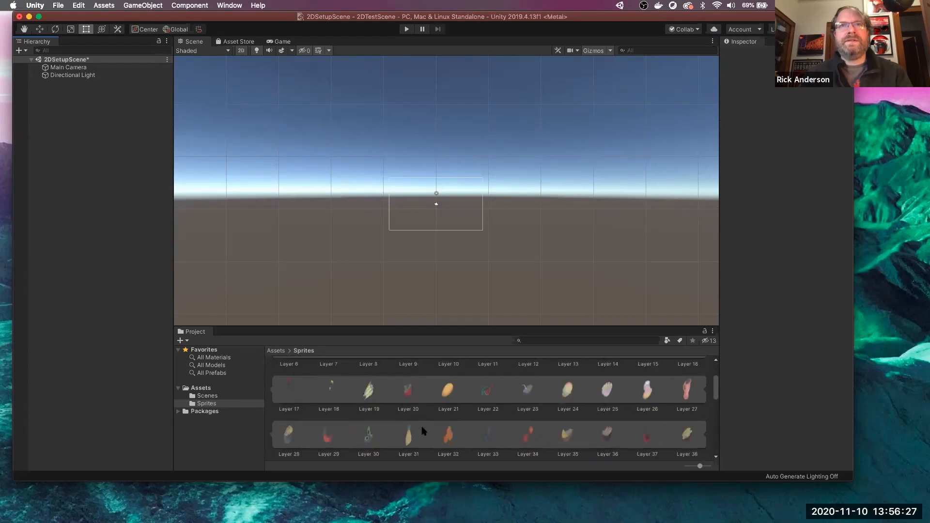
pyautogui.scroll(-2, 422, 431)
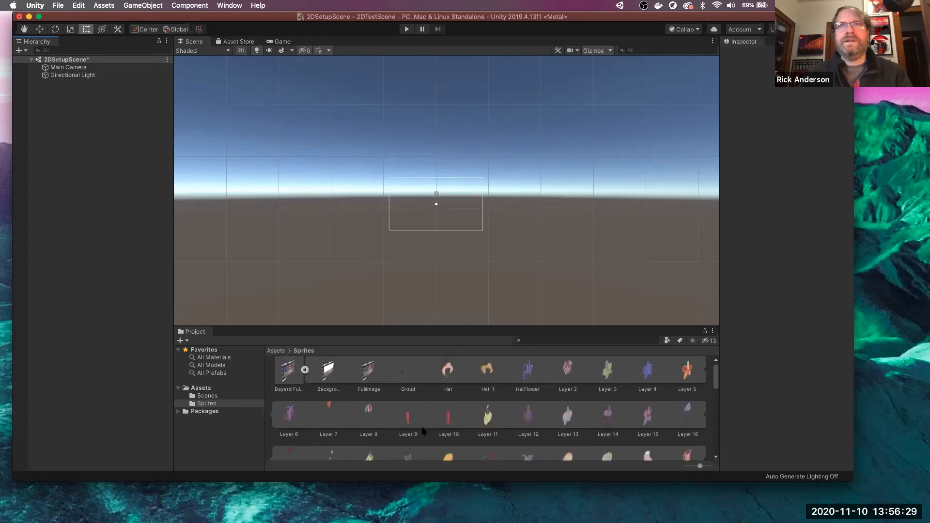
pyautogui.scroll(-5, 422, 431)
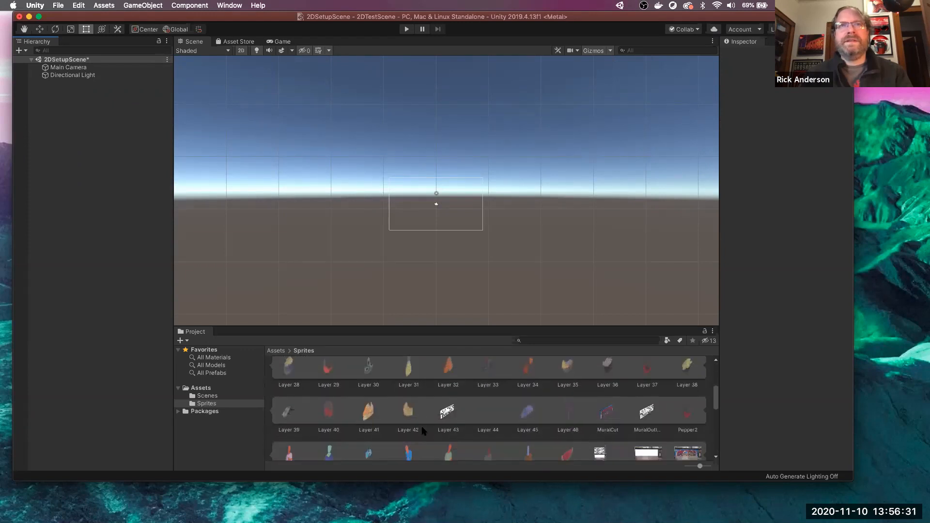
pyautogui.scroll(-1, 422, 431)
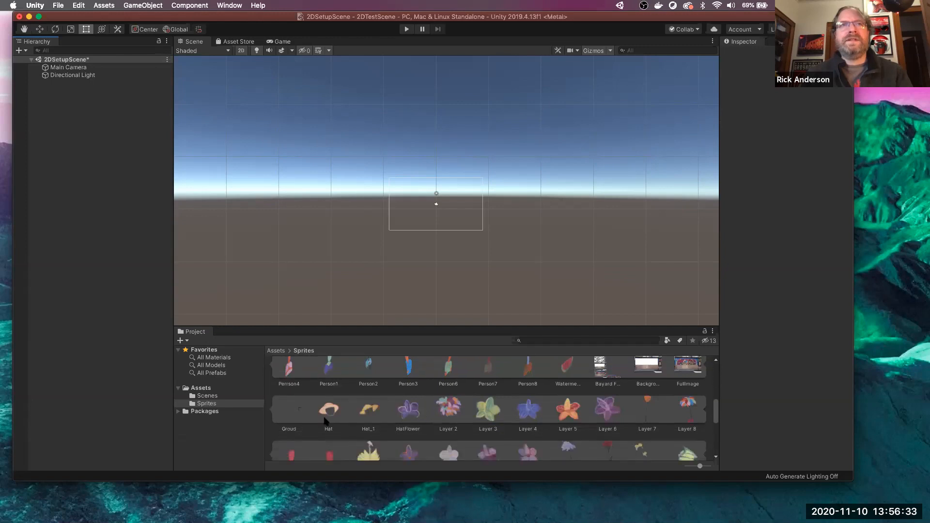
pyautogui.scroll(-2, 370, 440)
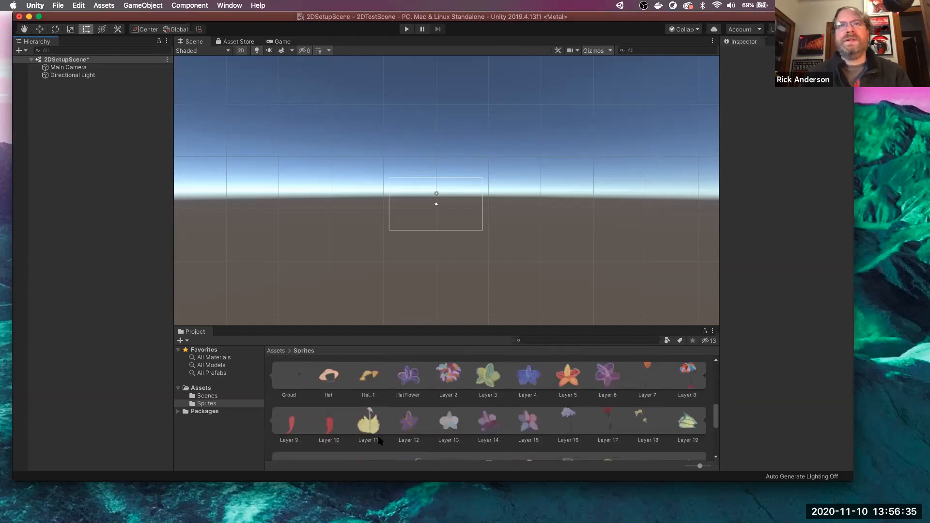
pyautogui.scroll(10, 380, 441)
pyautogui.scroll(-1, 379, 441)
pyautogui.scroll(-1, 380, 440)
pyautogui.scroll(-10, 380, 441)
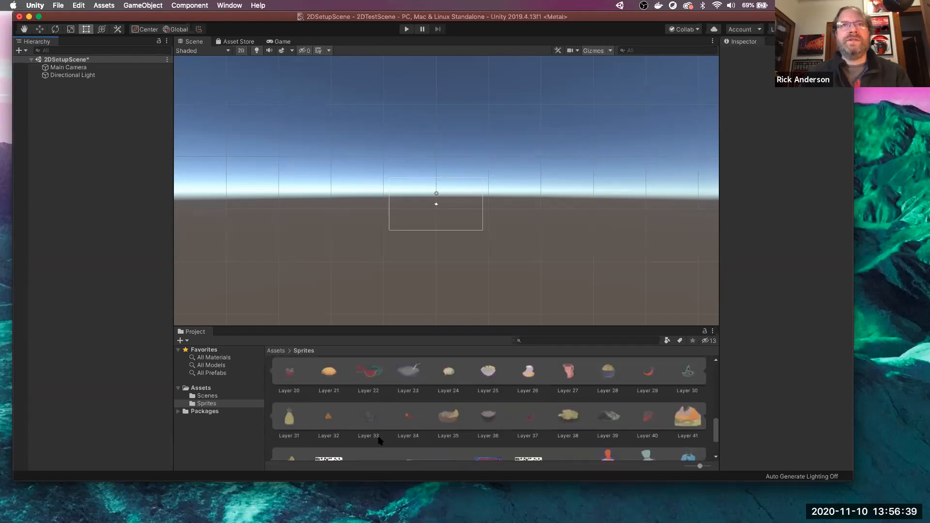
pyautogui.scroll(-3, 380, 440)
pyautogui.moveTo(369, 432); pyautogui.dragTo(110, 264)
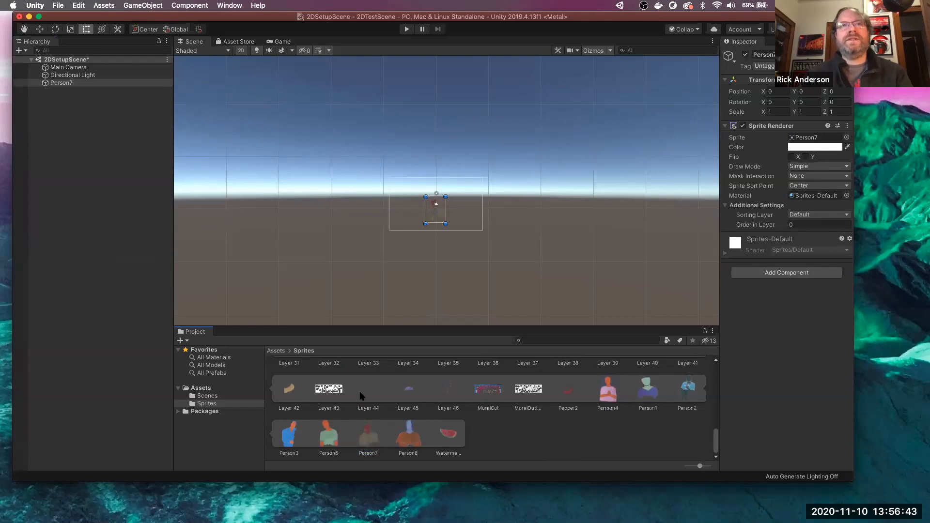
pyautogui.scroll(6, 361, 396)
pyautogui.scroll(3, 361, 396)
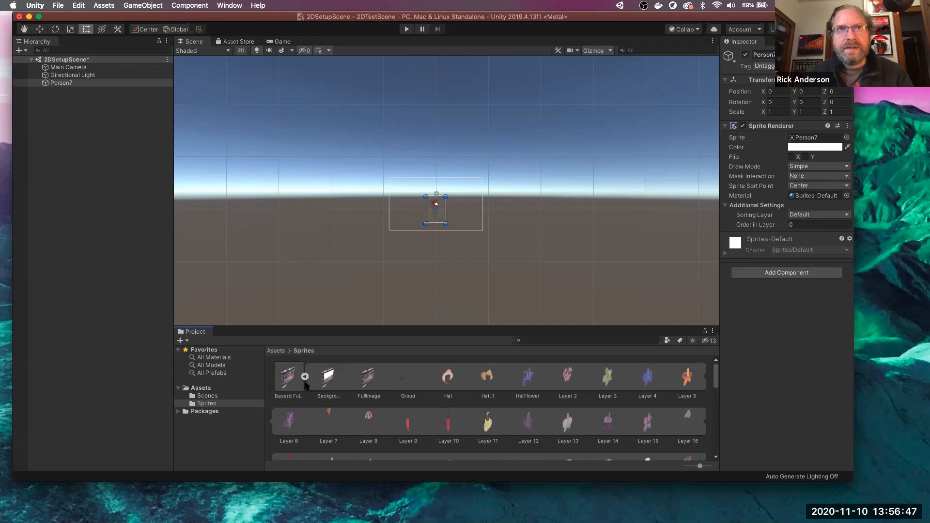
pyautogui.scroll(-2, 508, 378)
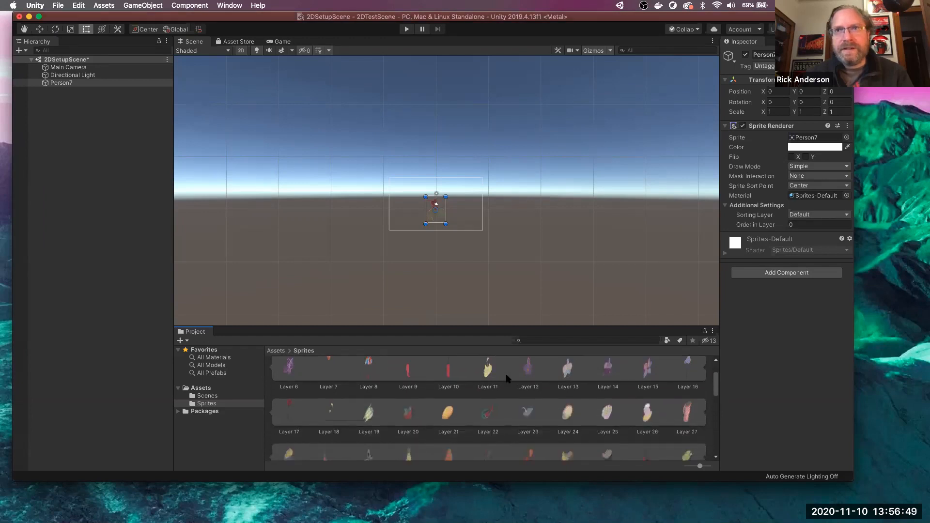
pyautogui.scroll(-2, 508, 378)
pyautogui.scroll(-2, 505, 410)
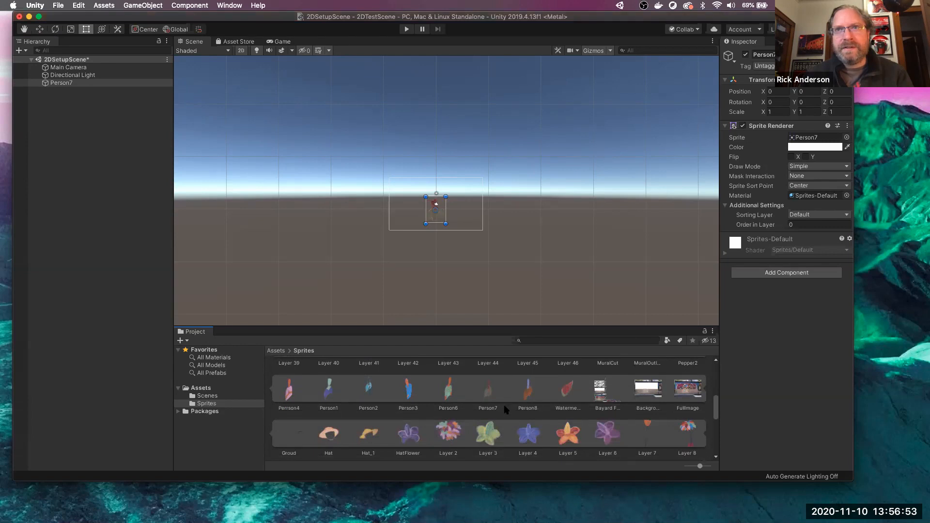
# - Add the Background sprite, delete it again, and maximize the Scene view with Shift+Space
pyautogui.click(651, 390)
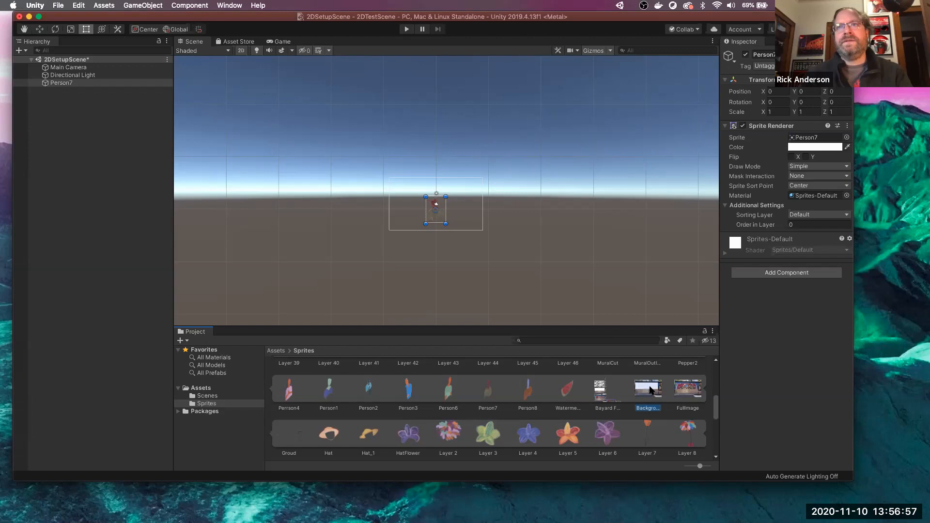
pyautogui.moveTo(192, 379); pyautogui.dragTo(106, 355)
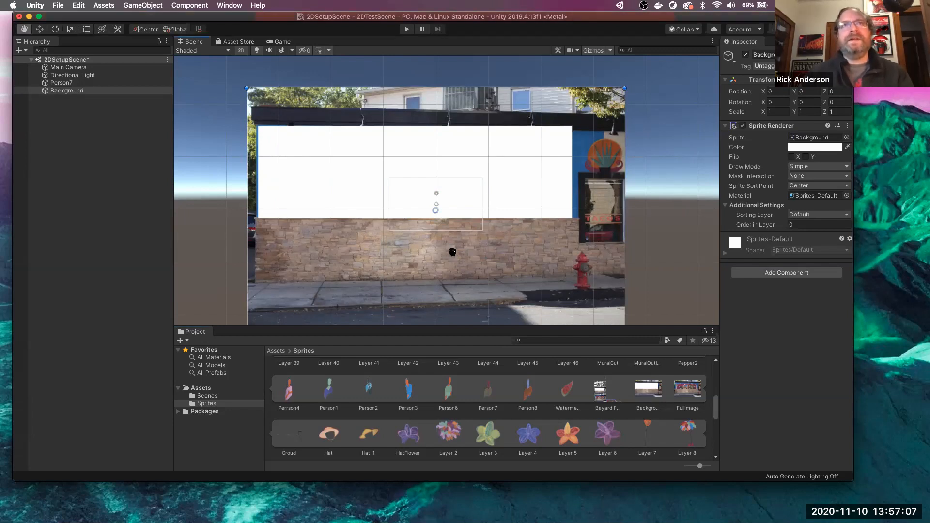
pyautogui.rightClick(99, 91)
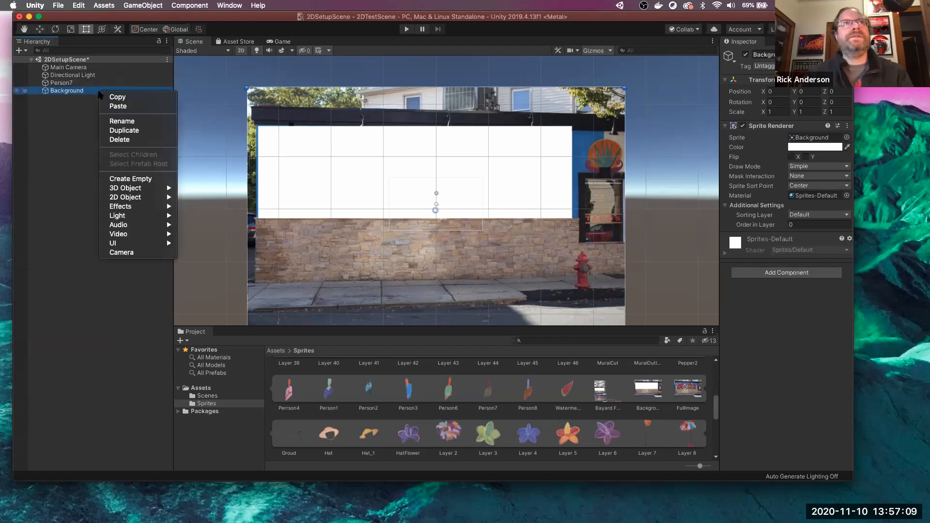
pyautogui.click(119, 140)
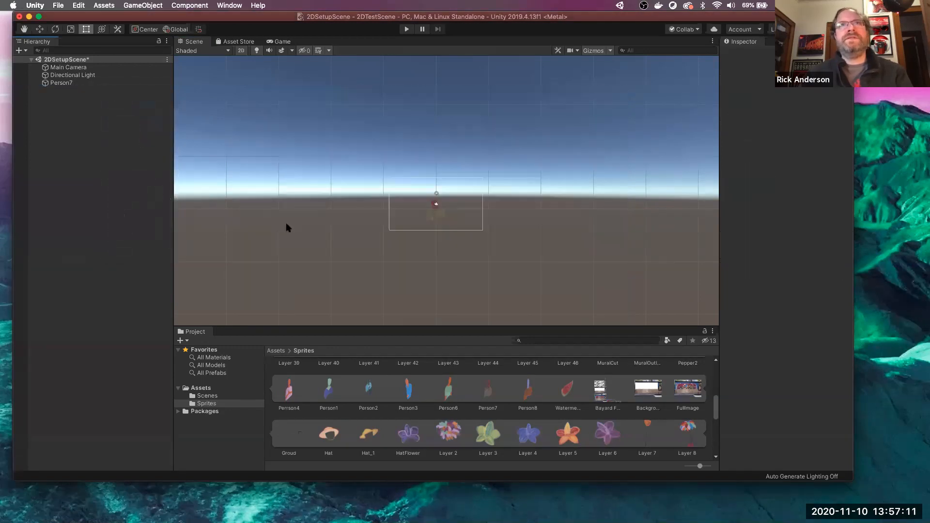
pyautogui.hotkey('shift', 'space')
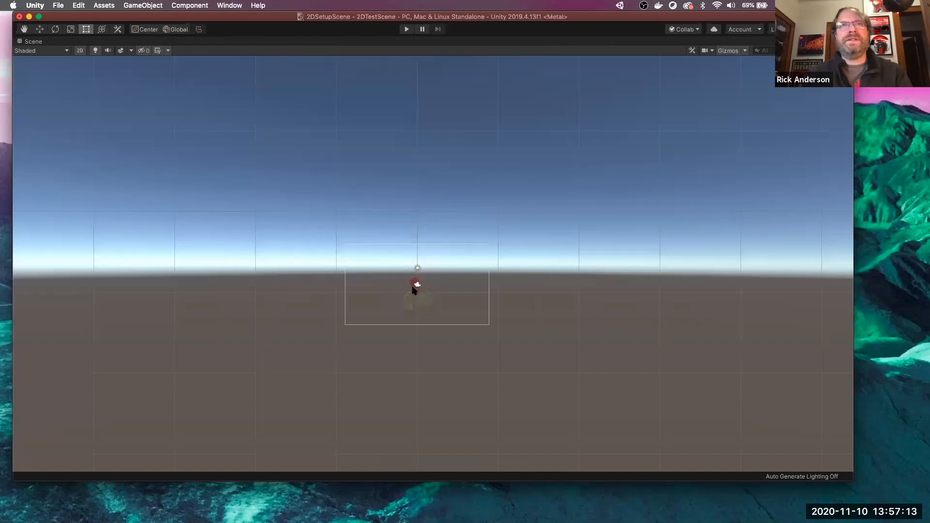
# - Zoom around the maximized Scene view, then return to the normal editor layout
pyautogui.scroll(5, 414, 289)
pyautogui.scroll(-5, 414, 290)
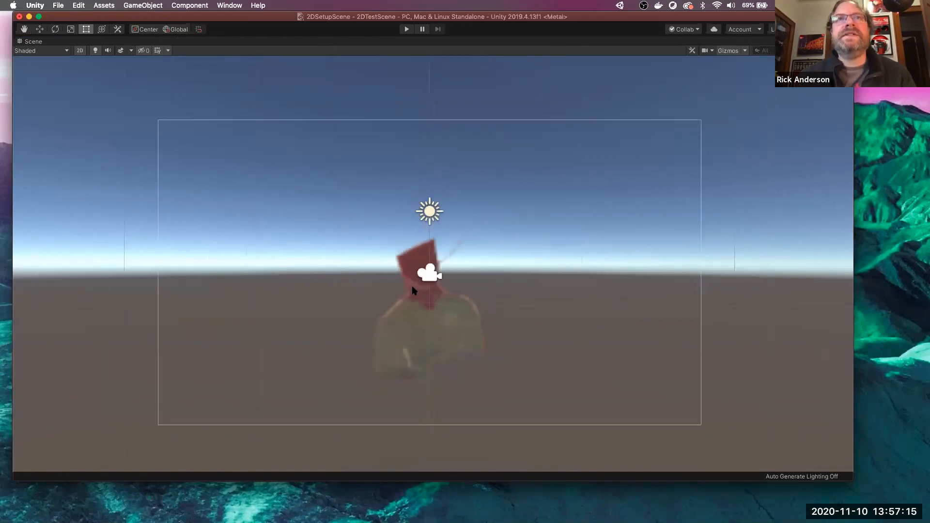
pyautogui.scroll(-5, 414, 290)
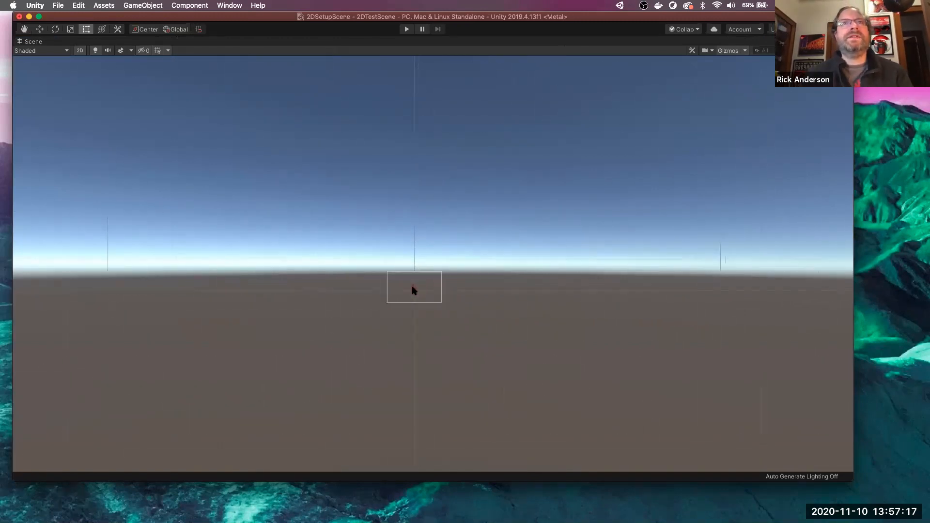
pyautogui.scroll(1, 414, 290)
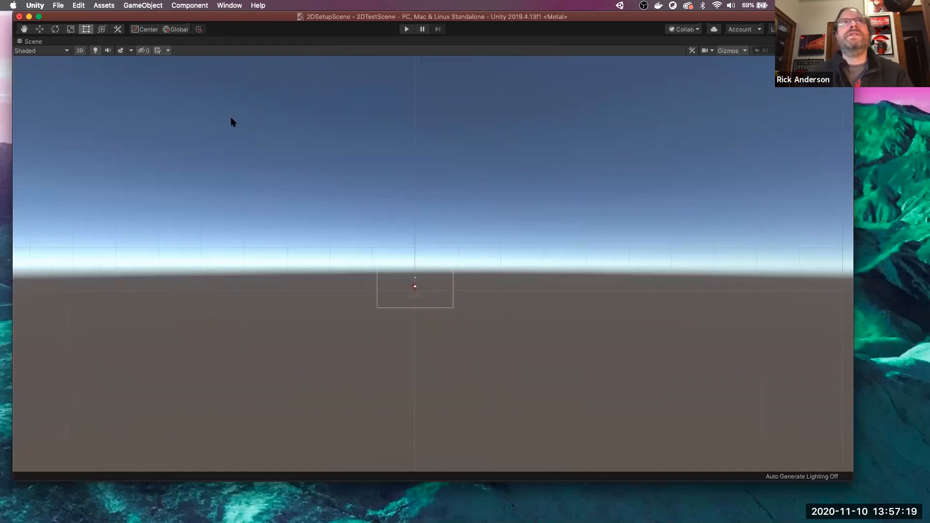
pyautogui.scroll(2, 323, 202)
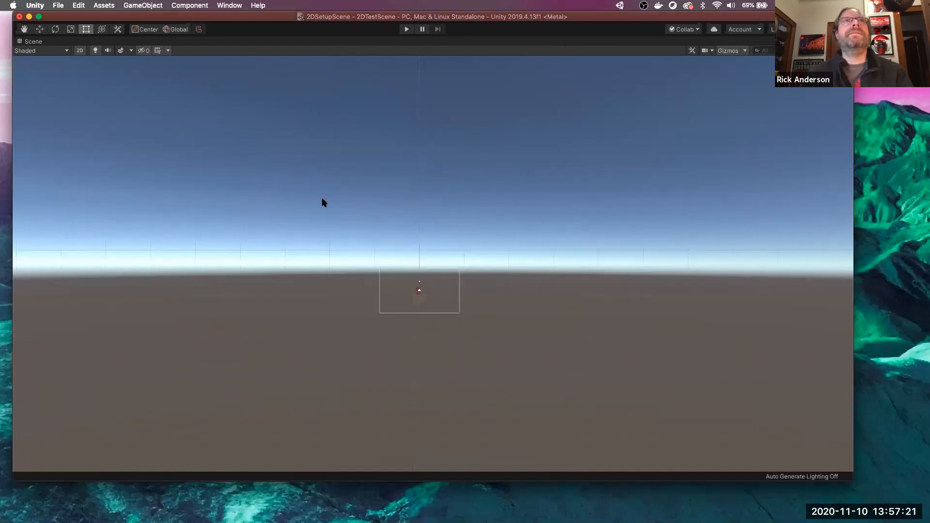
pyautogui.scroll(5, 323, 203)
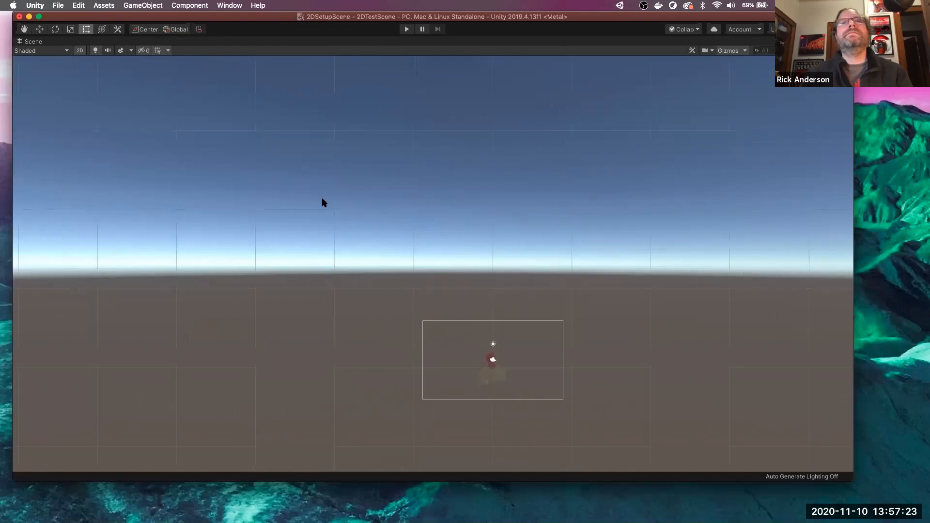
pyautogui.scroll(-4, 324, 203)
pyautogui.press('super+space')
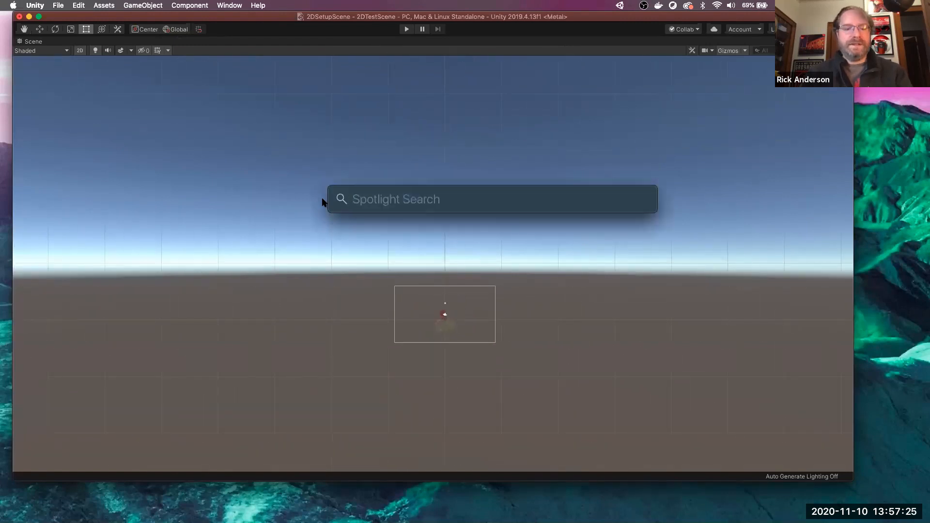
pyautogui.click(244, 211)
pyautogui.hotkey('shift', 'space')
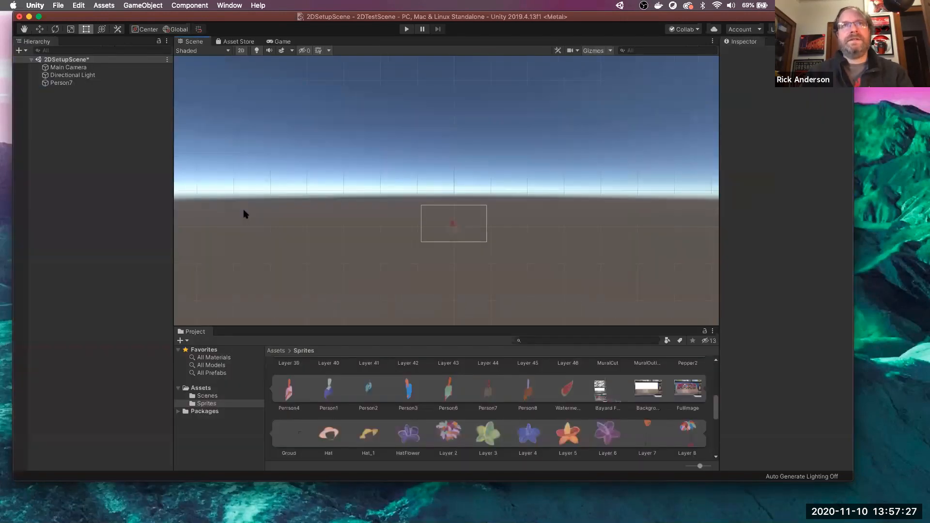
pyautogui.hotkey('shift', 'space')
pyautogui.hotkey('shift', 'space')
pyautogui.hotkey('shift', 'space')
pyautogui.hotkey('shift', 'space')
pyautogui.hotkey('shift', 'space')
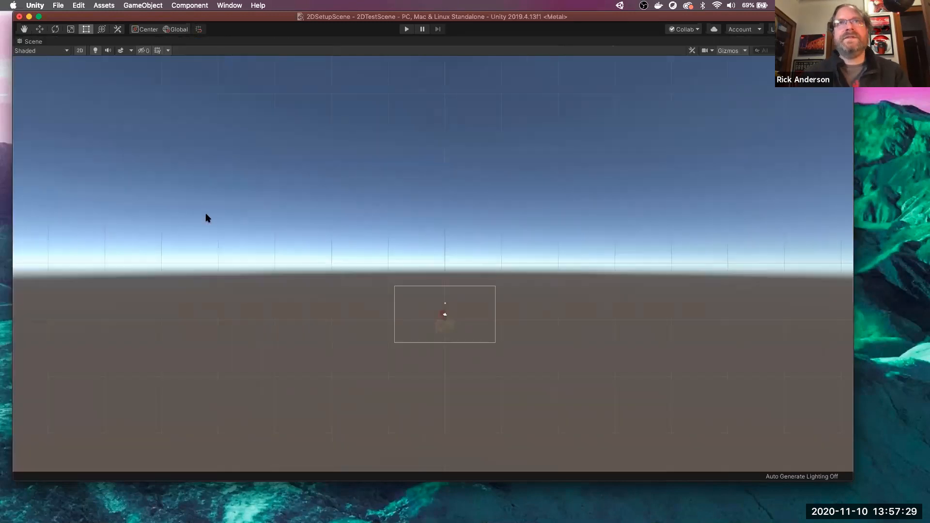
pyautogui.hotkey('shift', 'space')
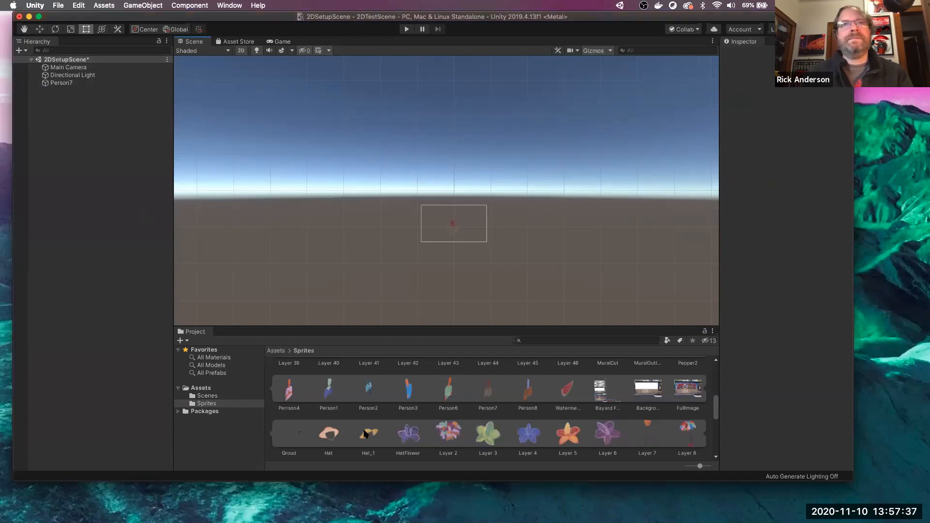
# - Add the Layer 5, Layer 4 and Layer 3 flower sprites to the scene
pyautogui.moveTo(568, 437); pyautogui.dragTo(83, 152)
pyautogui.moveTo(528, 431); pyautogui.dragTo(136, 303)
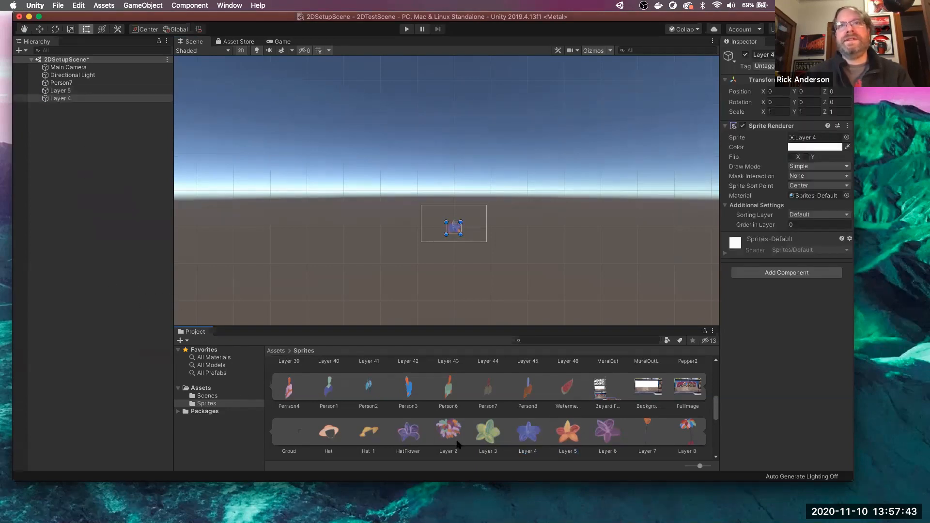
pyautogui.moveTo(491, 433); pyautogui.dragTo(106, 179)
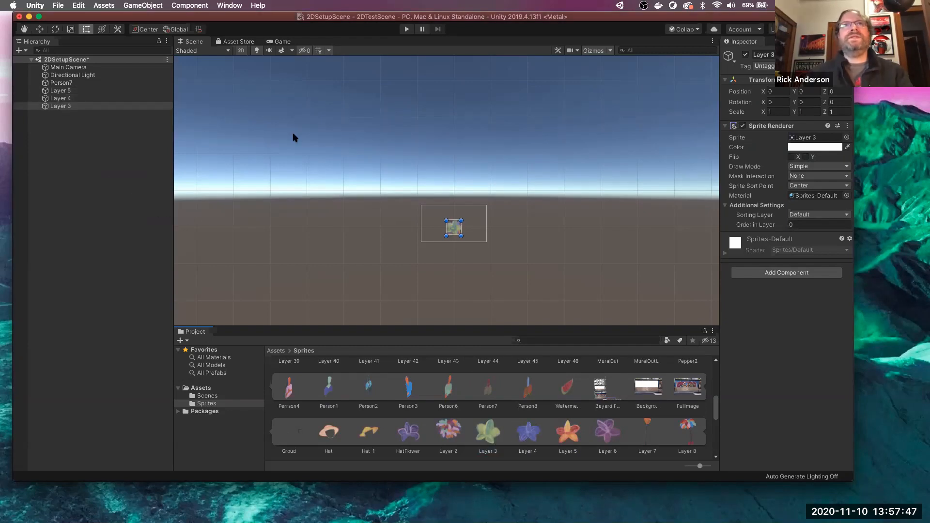
pyautogui.hotkey('shift', 'space')
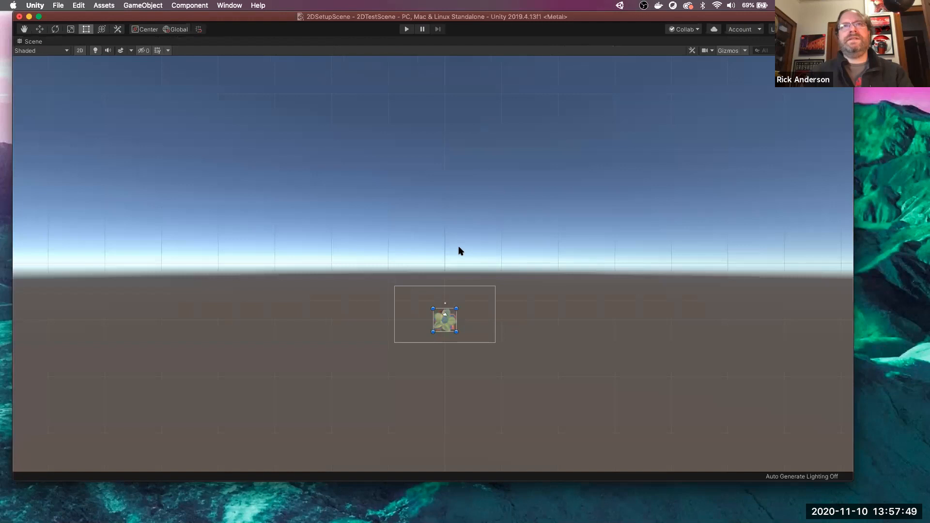
pyautogui.hotkey('shift', 'space')
# - Spread the flowers: Layer 3 to the upper left, blue Layer 4 to the upper right, orange Layer 5 to the lower left
pyautogui.scroll(1, 460, 251)
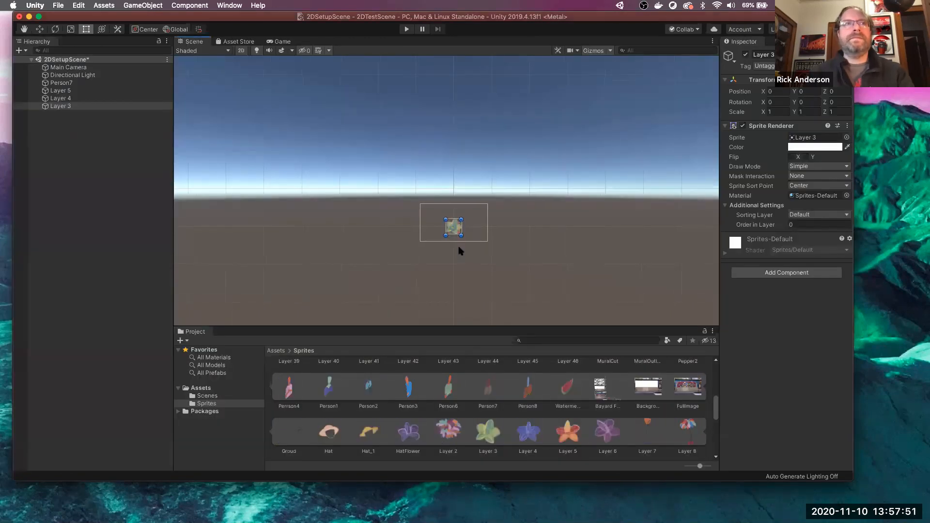
pyautogui.press('f')
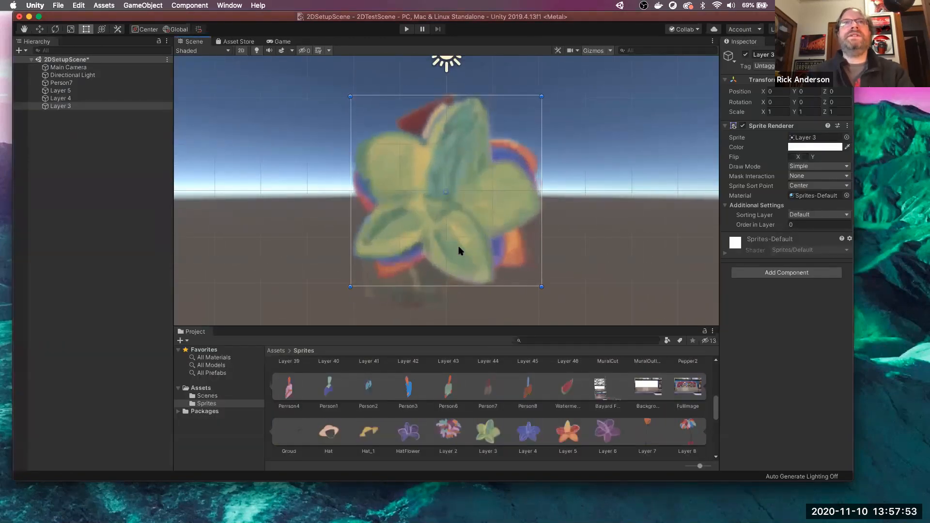
pyautogui.scroll(-5, 460, 251)
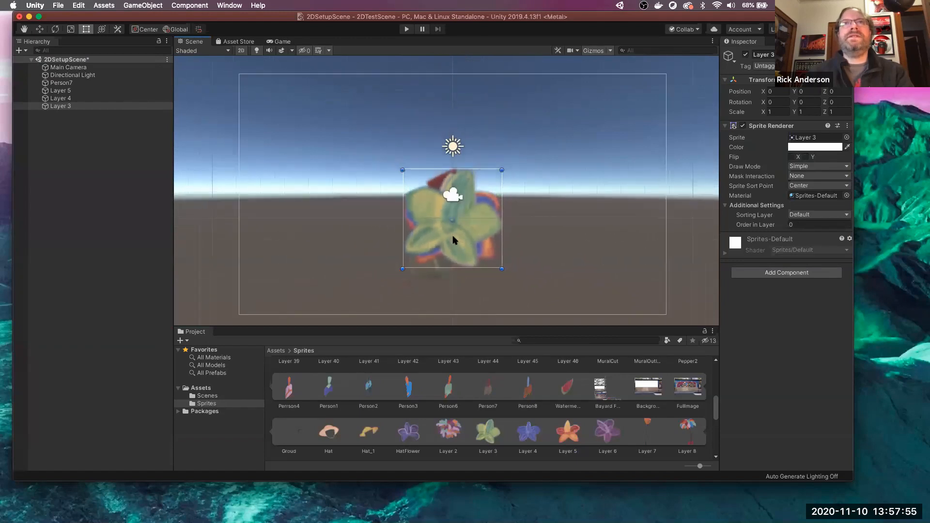
pyautogui.moveTo(453, 240); pyautogui.dragTo(316, 164)
pyautogui.moveTo(435, 222); pyautogui.dragTo(601, 119)
pyautogui.moveTo(467, 220); pyautogui.dragTo(613, 116)
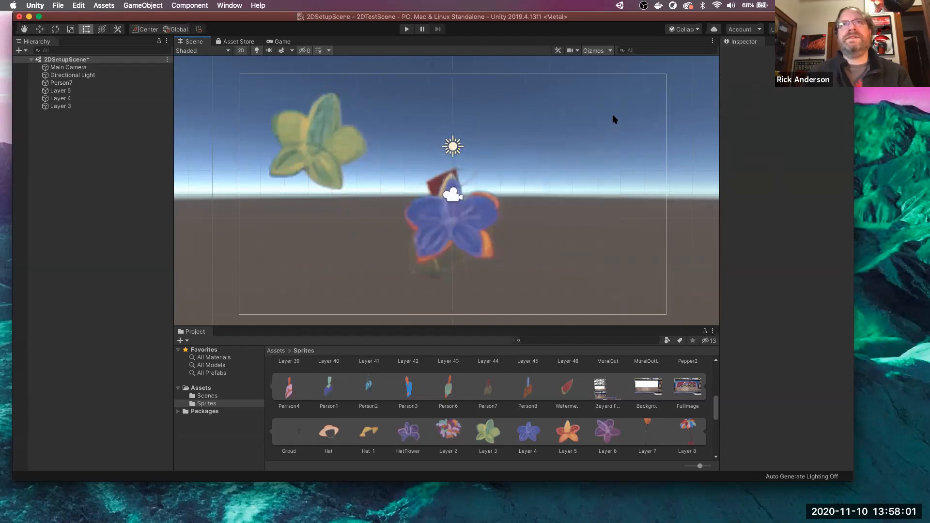
pyautogui.click(475, 208)
pyautogui.moveTo(462, 225); pyautogui.dragTo(585, 142)
pyautogui.click(455, 228)
pyautogui.moveTo(426, 245); pyautogui.dragTo(318, 263)
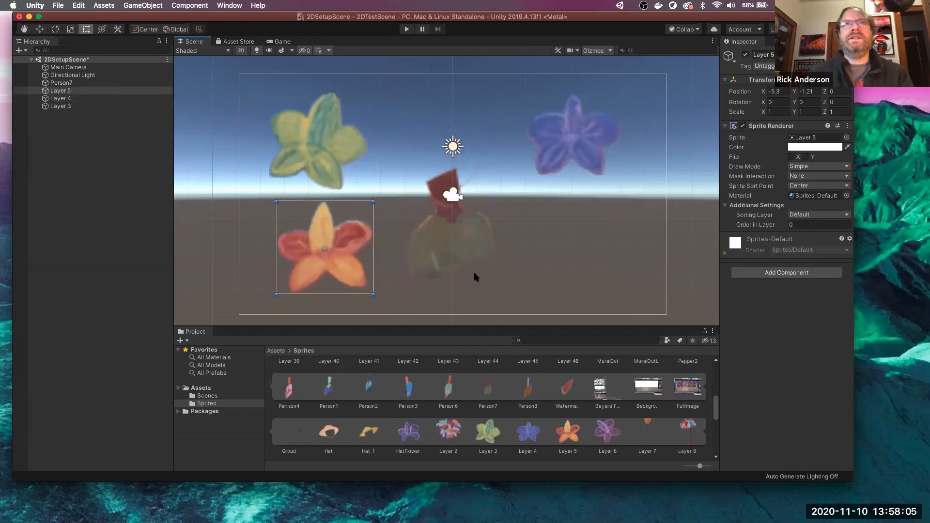
# - Delete the Person7 sprite from the scene
pyautogui.click(454, 246)
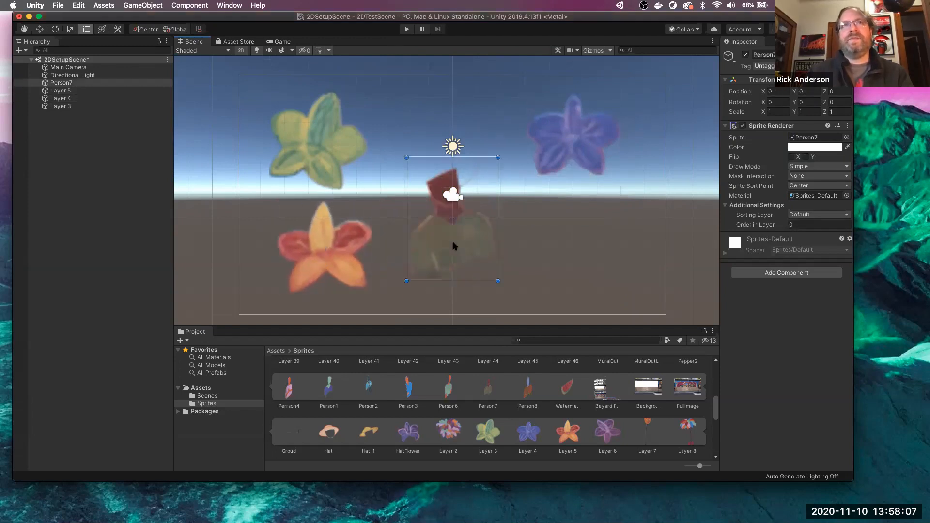
pyautogui.rightClick(68, 83)
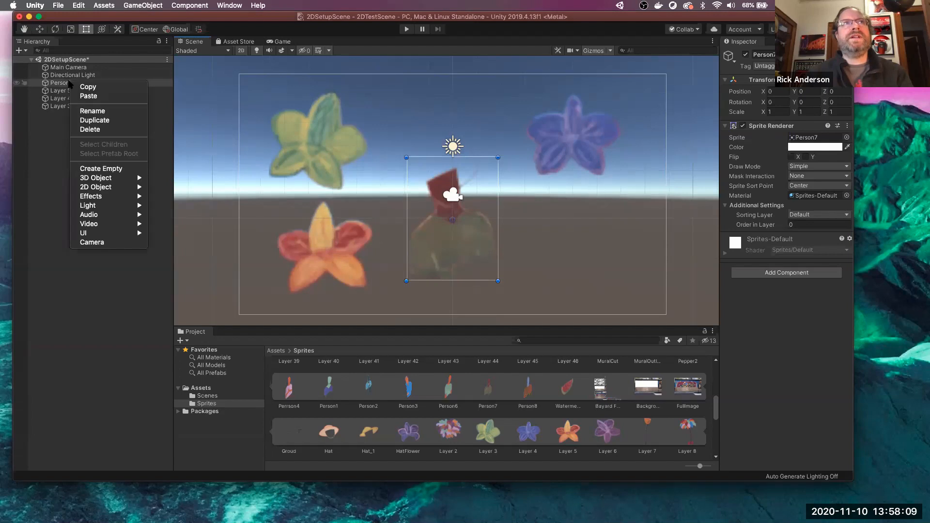
pyautogui.click(97, 130)
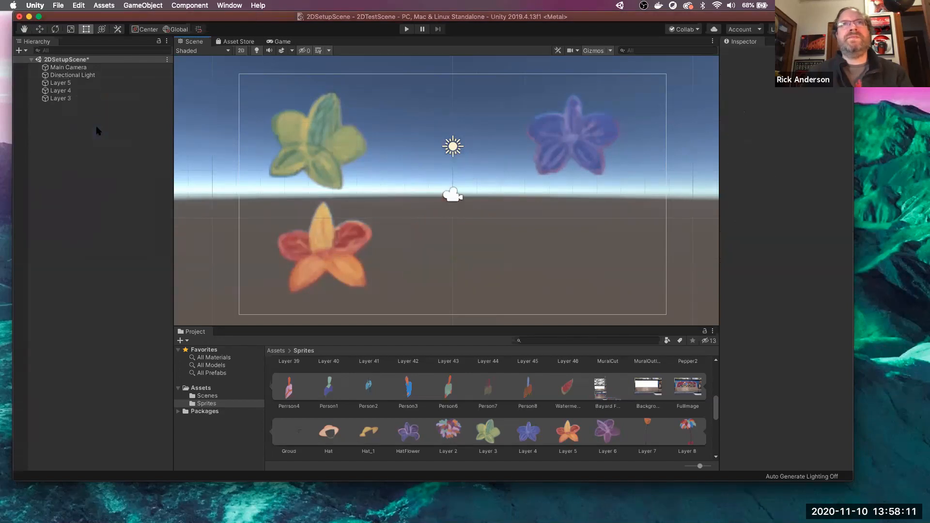
# - Select the green, red and blue flowers together and scale them down to about 0.41
pyautogui.click(317, 160)
pyautogui.scroll(-2, 475, 231)
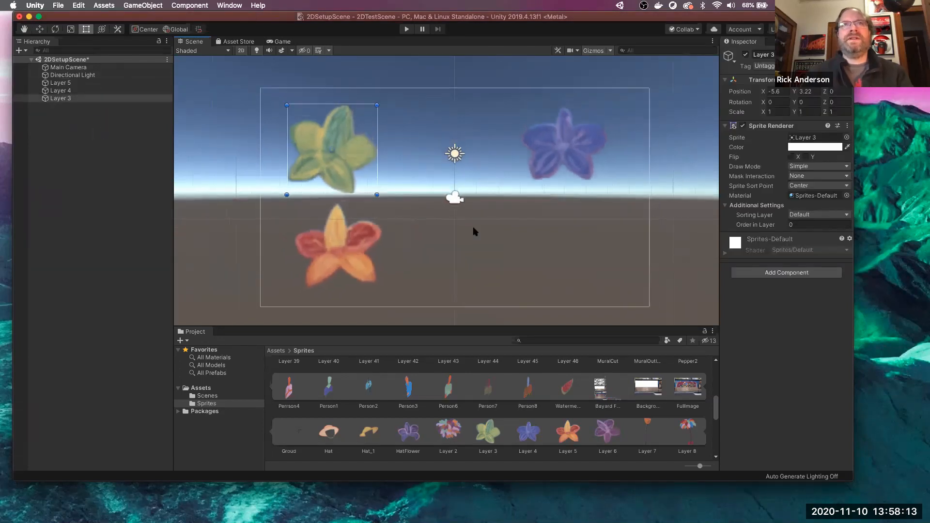
pyautogui.scroll(-1, 475, 231)
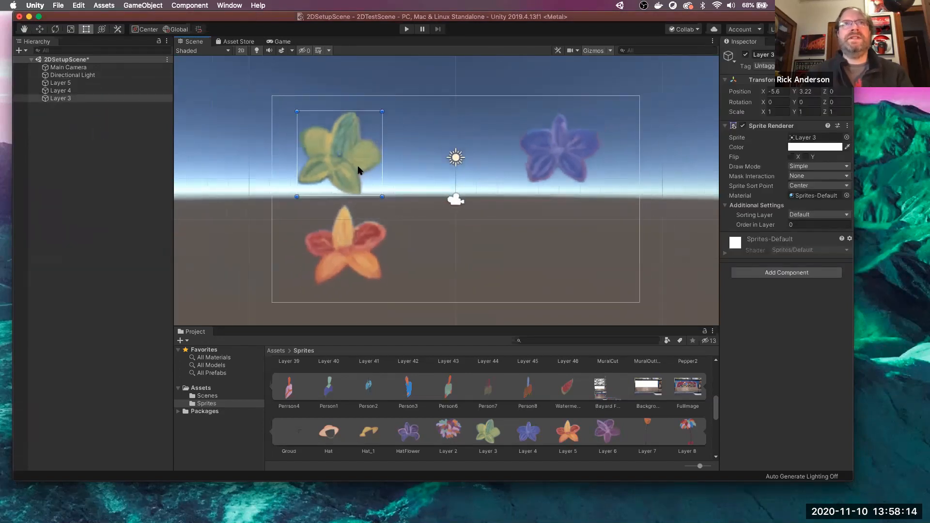
pyautogui.keyDown('shift'); pyautogui.click(354, 244); pyautogui.keyUp('shift')
pyautogui.keyDown('shift'); pyautogui.click(558, 166); pyautogui.keyUp('shift')
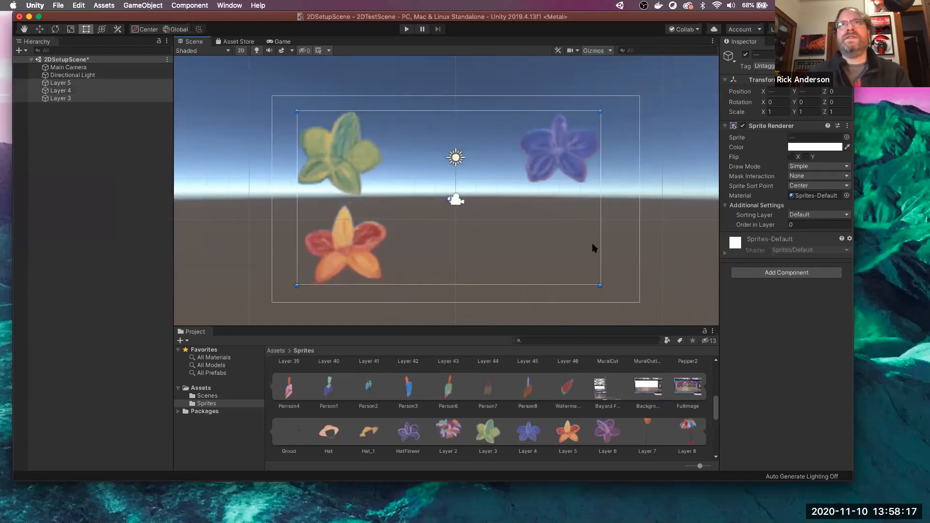
pyautogui.click(600, 287)
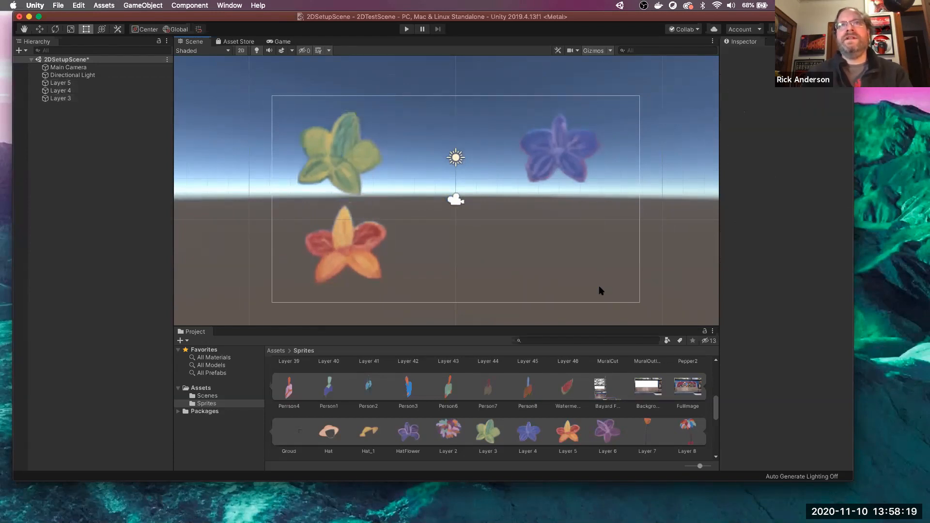
pyautogui.click(558, 143)
pyautogui.keyDown('shift'); pyautogui.click(342, 254); pyautogui.keyUp('shift')
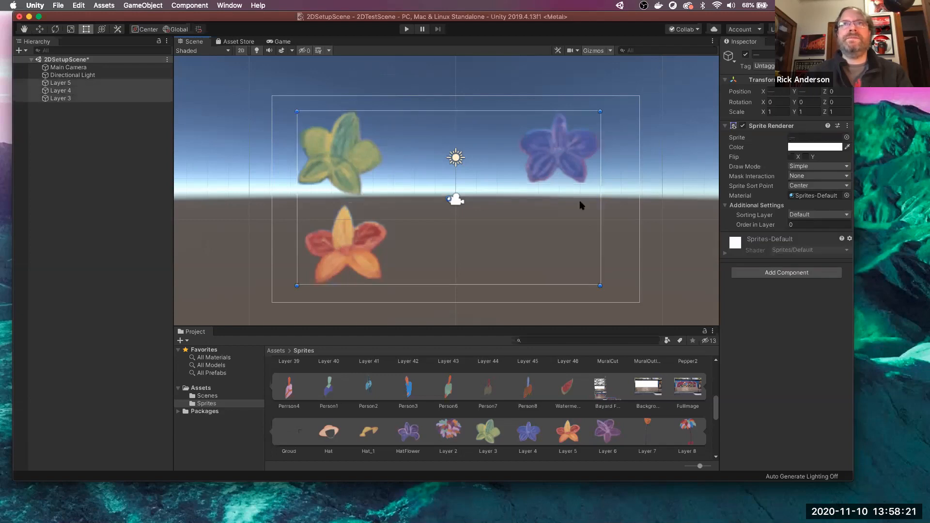
pyautogui.moveTo(600, 286); pyautogui.dragTo(413, 163)
pyautogui.click(405, 209)
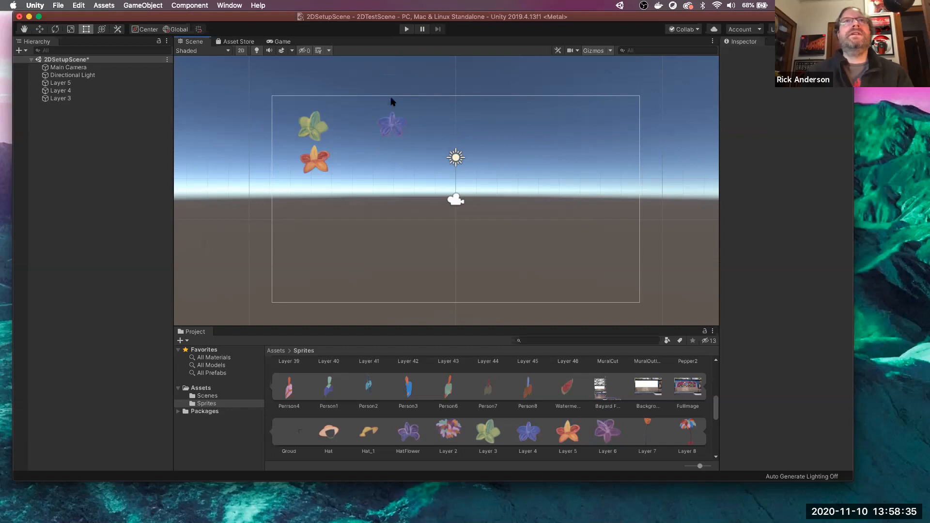
pyautogui.moveTo(208, 12); pyautogui.dragTo(207, 37)
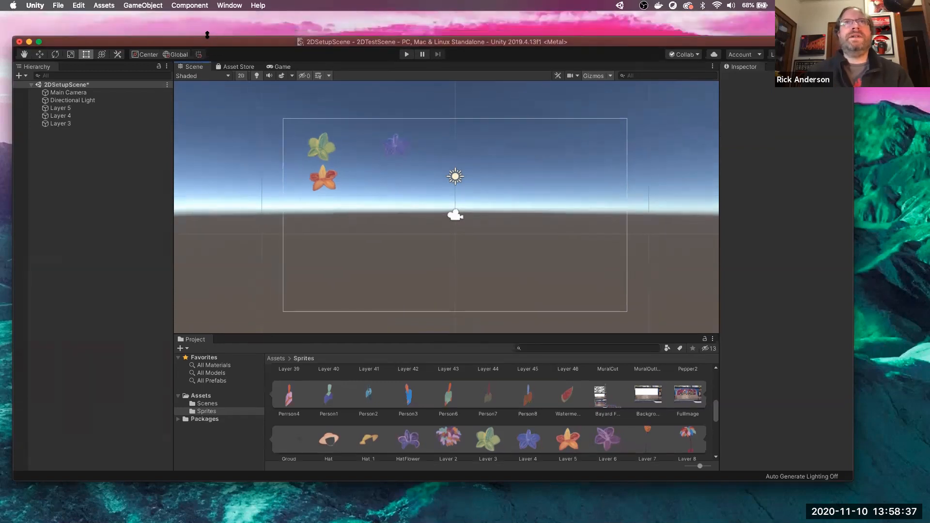
pyautogui.click(407, 55)
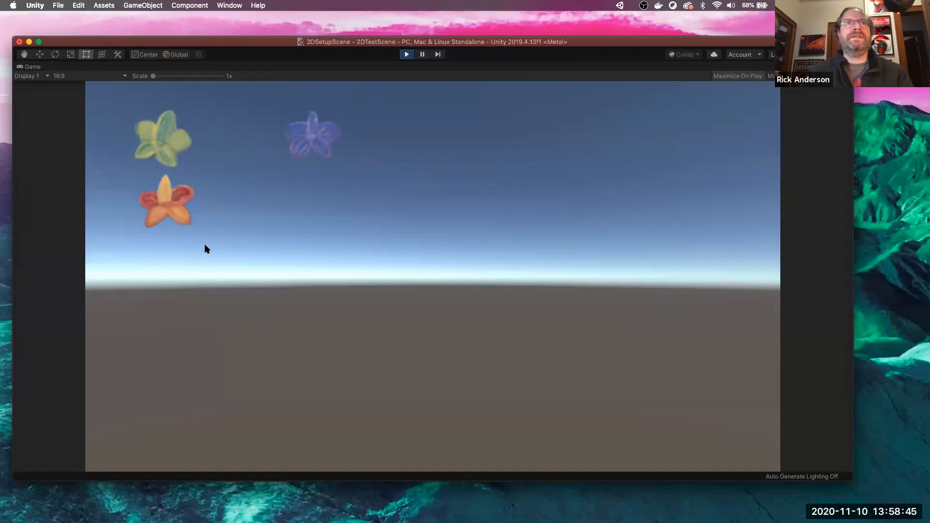
pyautogui.click(407, 54)
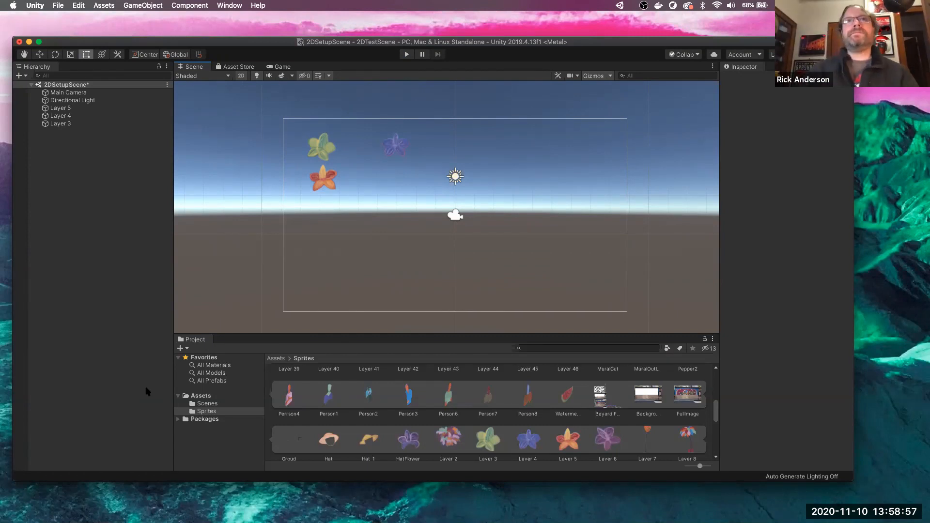
# - Rename the Layer 5 object to Flower 5
pyautogui.click(62, 108)
pyautogui.click(64, 109)
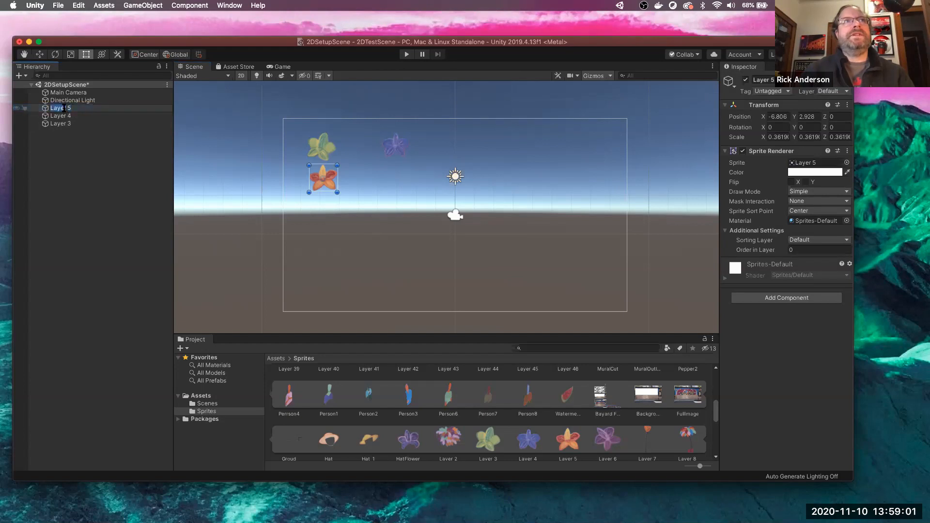
pyautogui.write('Flw')
pyautogui.press('BackSpace')
pyautogui.press('BackSpace')
pyautogui.press('BackSpace')
pyautogui.press('BackSpace')
pyautogui.write('r')
# - Rename the Layer 4 object to Flower4
pyautogui.rightClick(62, 116)
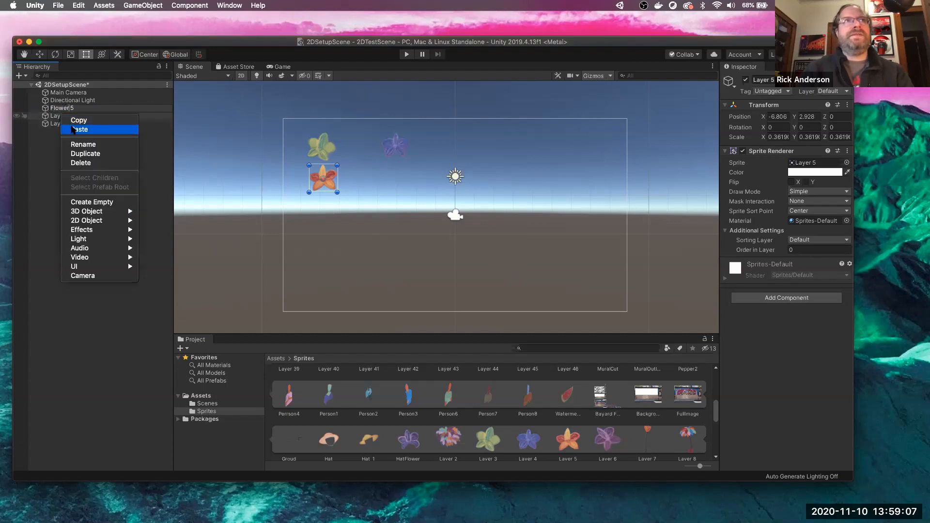
pyautogui.click(82, 145)
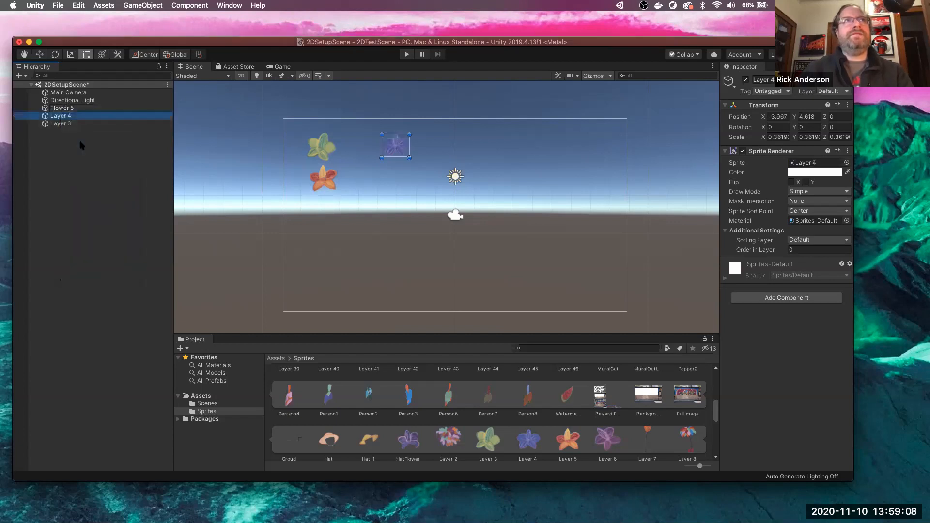
pyautogui.doubleClick(60, 116)
pyautogui.click(58, 118)
pyautogui.rightClick(58, 118)
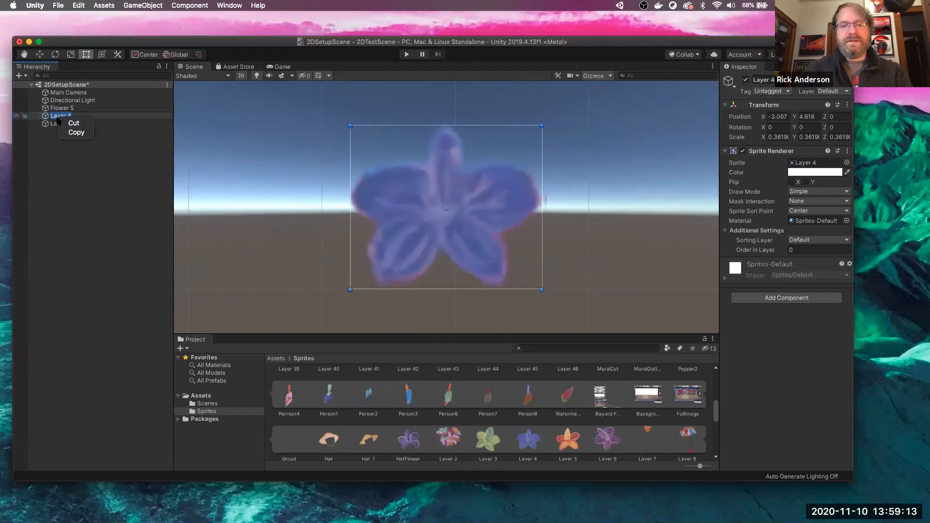
pyautogui.click(57, 117)
pyautogui.click(61, 117)
pyautogui.moveTo(67, 117); pyautogui.dragTo(40, 119)
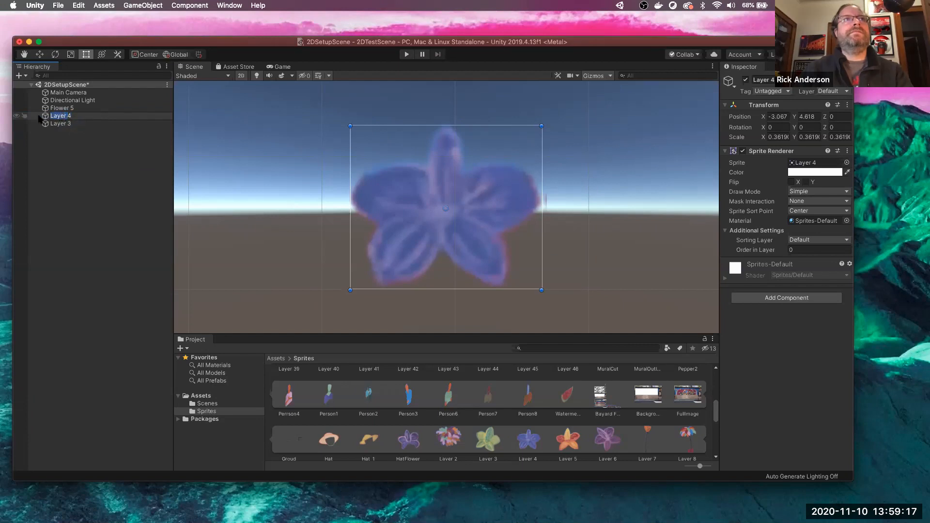
pyautogui.write('Flower4')
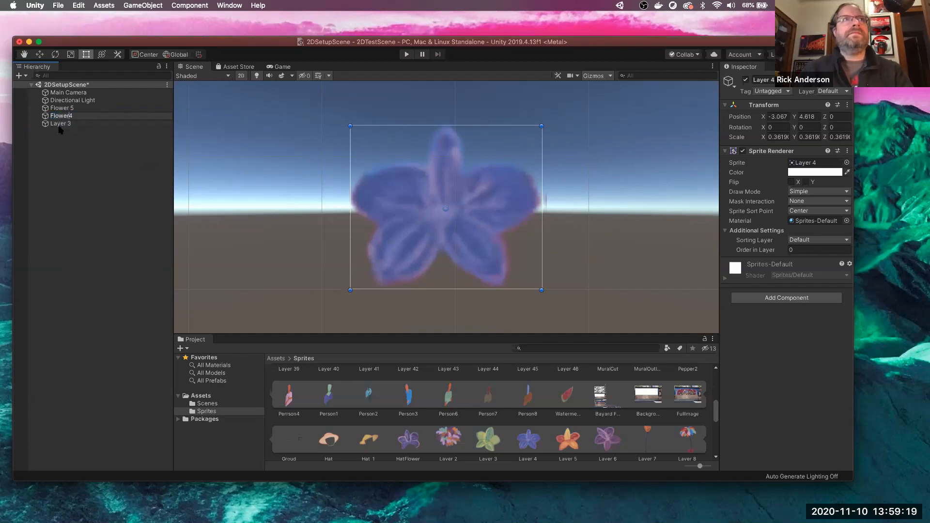
pyautogui.click(59, 124)
# - Rename the Layer 3 object to Flower 3
pyautogui.rightClick(61, 125)
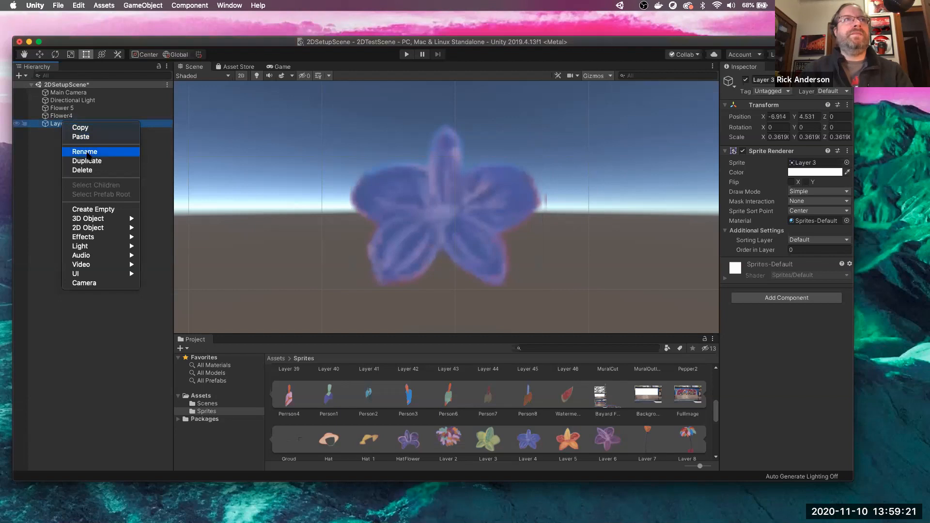
pyautogui.click(84, 152)
pyautogui.press('BackSpace')
pyautogui.press('BackSpace')
pyautogui.press('BackSpace')
pyautogui.press('BackSpace')
pyautogui.press('BackSpace')
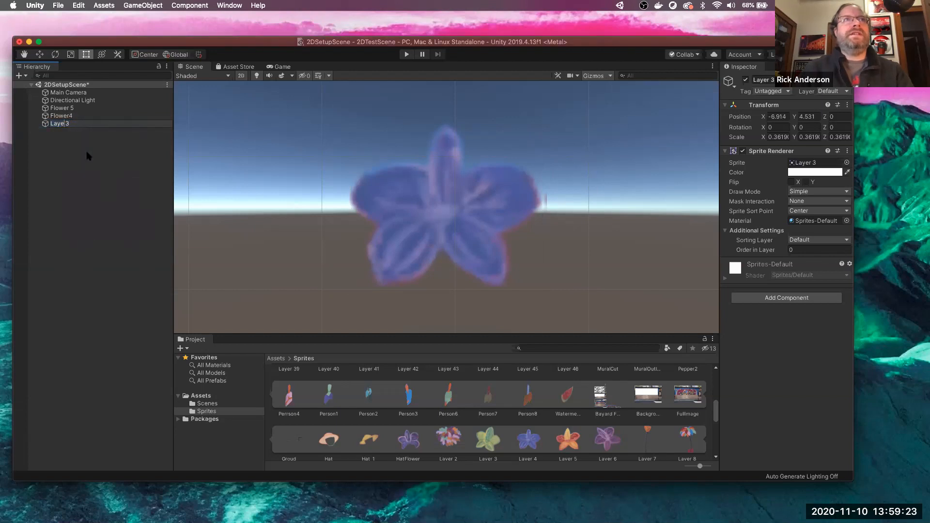
pyautogui.write('Flower')
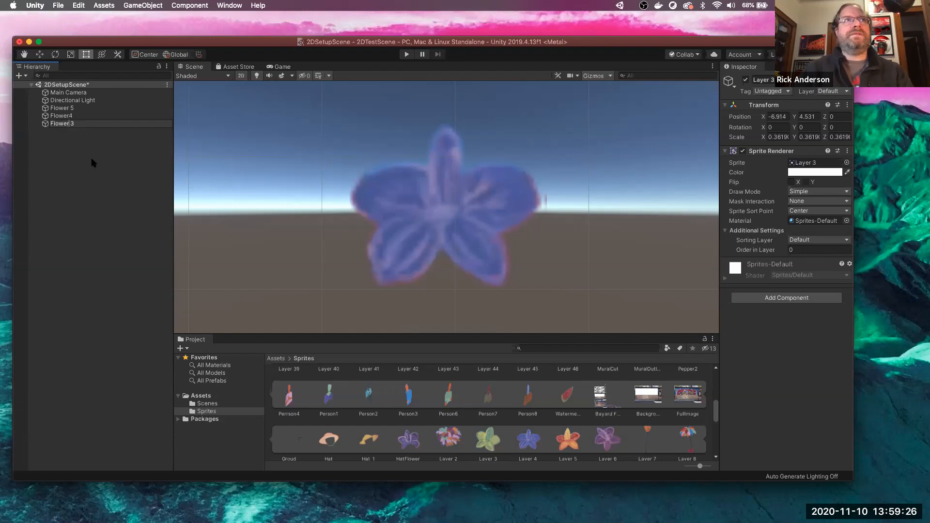
pyautogui.click(94, 162)
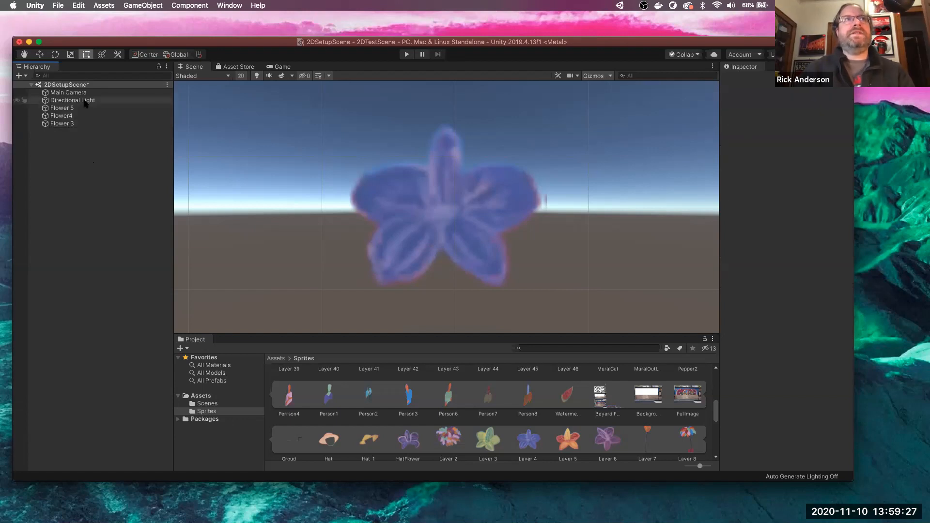
# - Select Flower 5, Flower4 and Flower 3 together in the Hierarchy
pyautogui.click(85, 111)
pyautogui.click(86, 116)
pyautogui.click(89, 124)
pyautogui.scroll(-3, 257, 184)
pyautogui.scroll(-4, 257, 187)
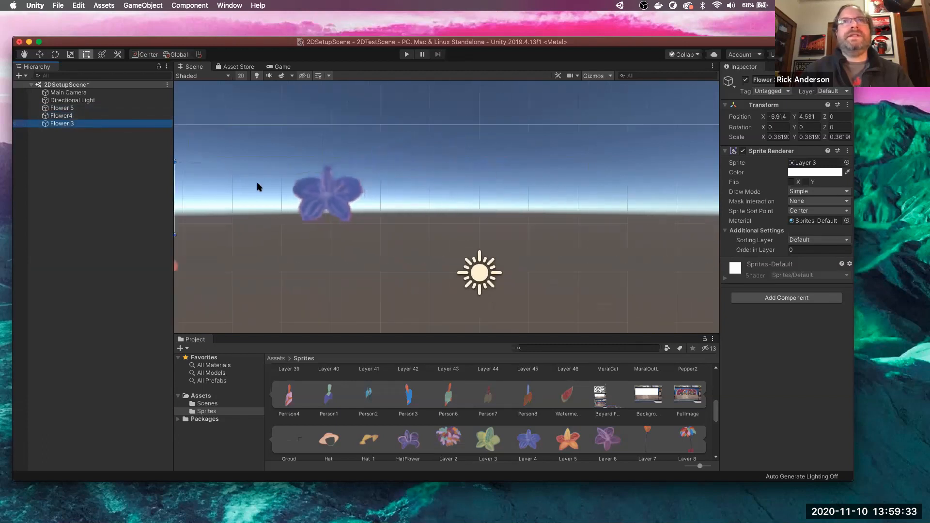
pyautogui.scroll(-2, 257, 187)
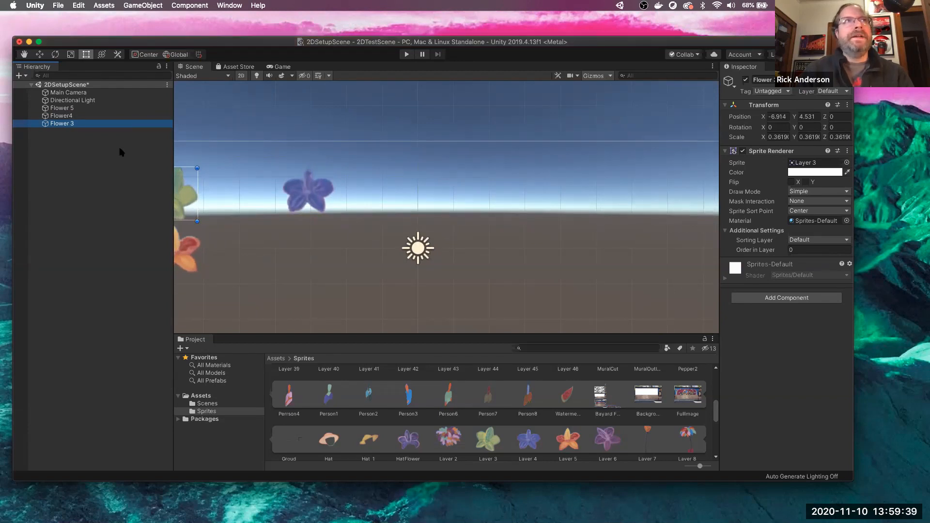
pyautogui.click(100, 111)
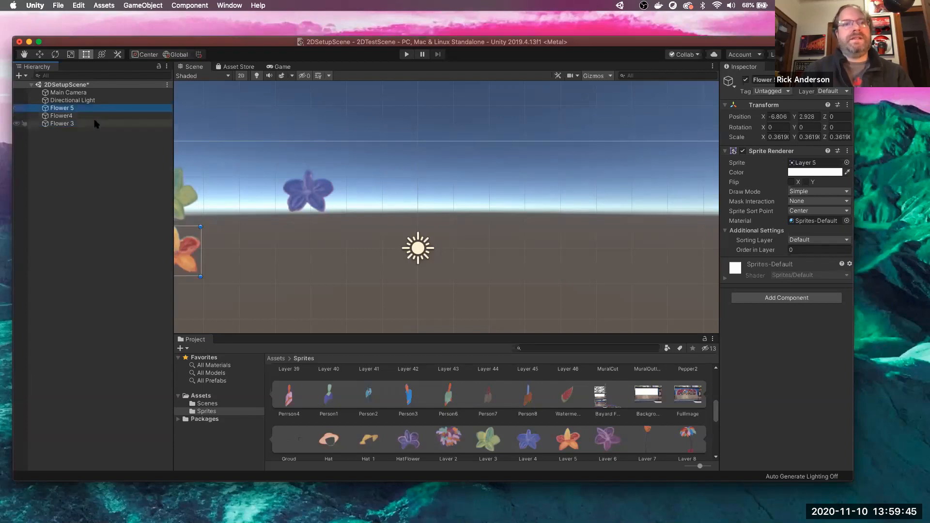
pyautogui.keyDown('shift'); pyautogui.click(95, 124); pyautogui.keyUp('shift')
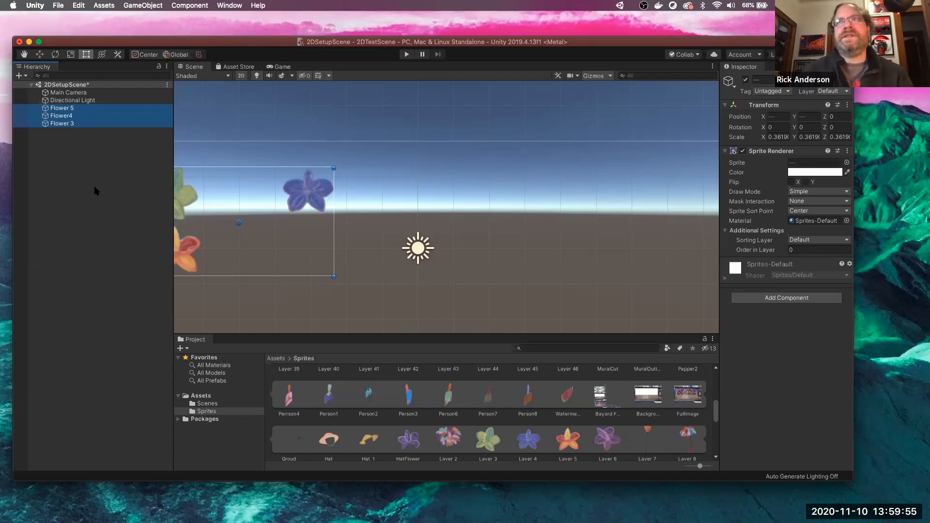
# - Add a Polygon Collider 2D from the Physics 2D components to all three selected flowers
pyautogui.click(787, 298)
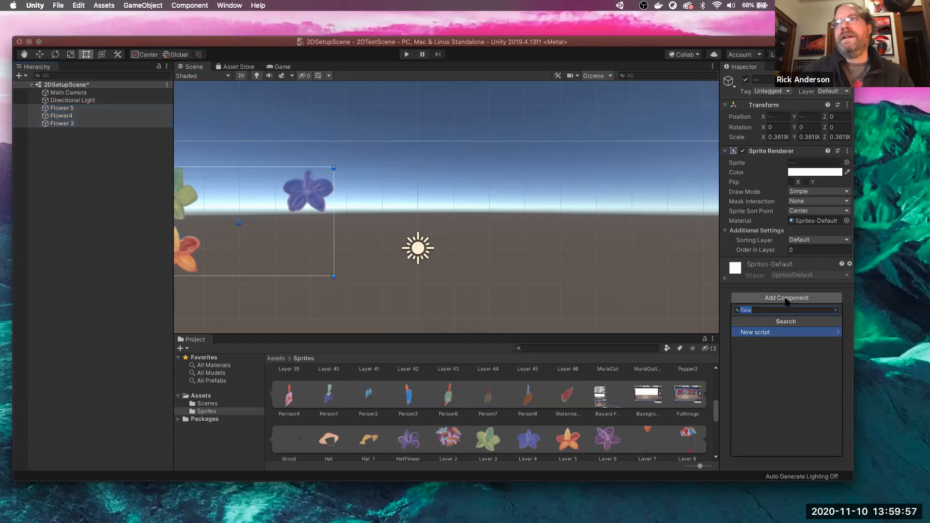
pyautogui.press('BackSpace')
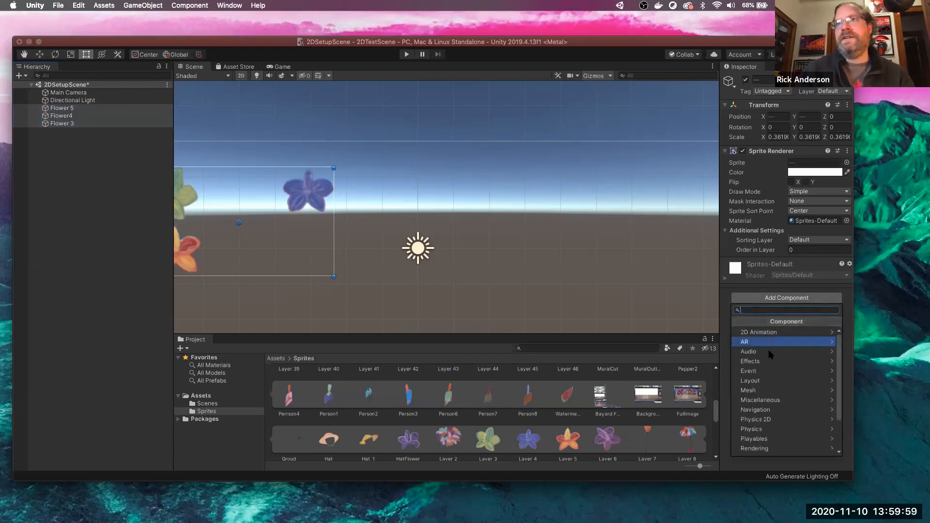
pyautogui.click(769, 419)
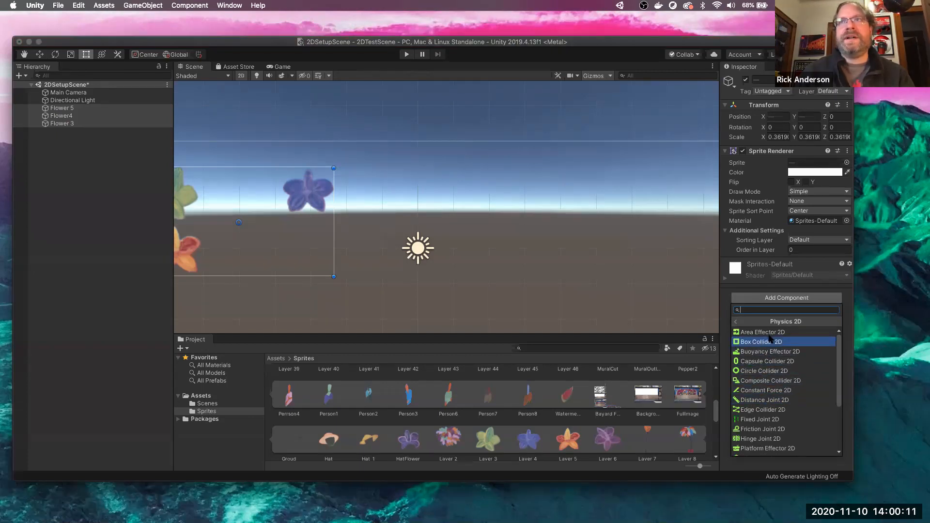
pyautogui.scroll(-3, 771, 351)
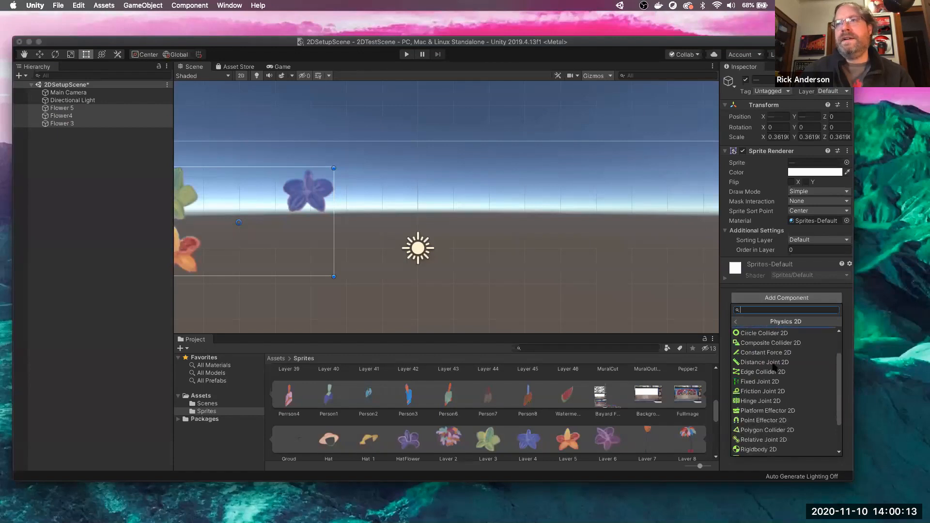
pyautogui.click(773, 414)
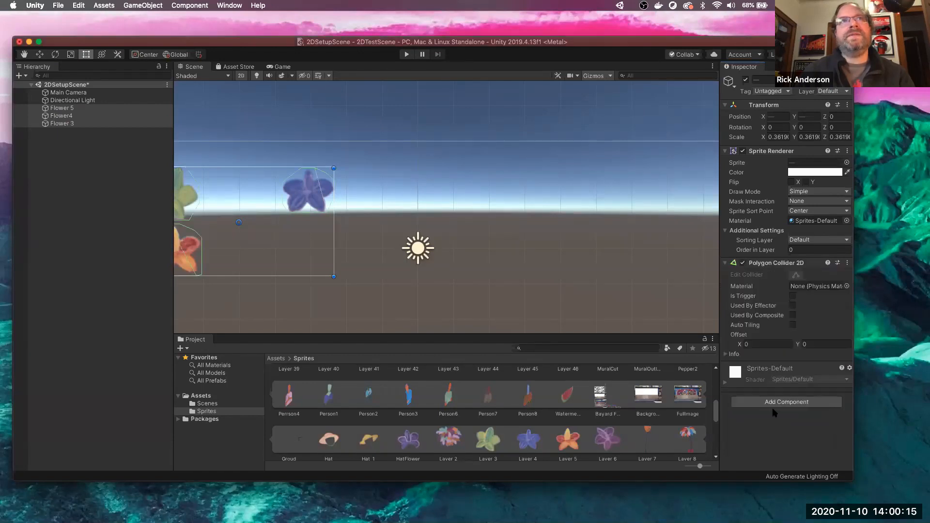
# - Inspect Flower4, Flower 3 and Flower 5 one at a time
pyautogui.click(359, 269)
pyautogui.click(312, 210)
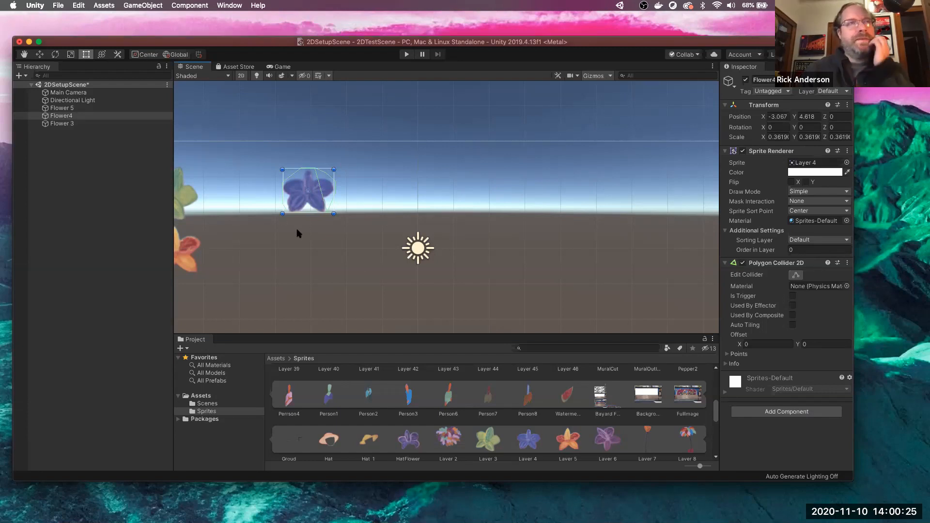
pyautogui.click(188, 206)
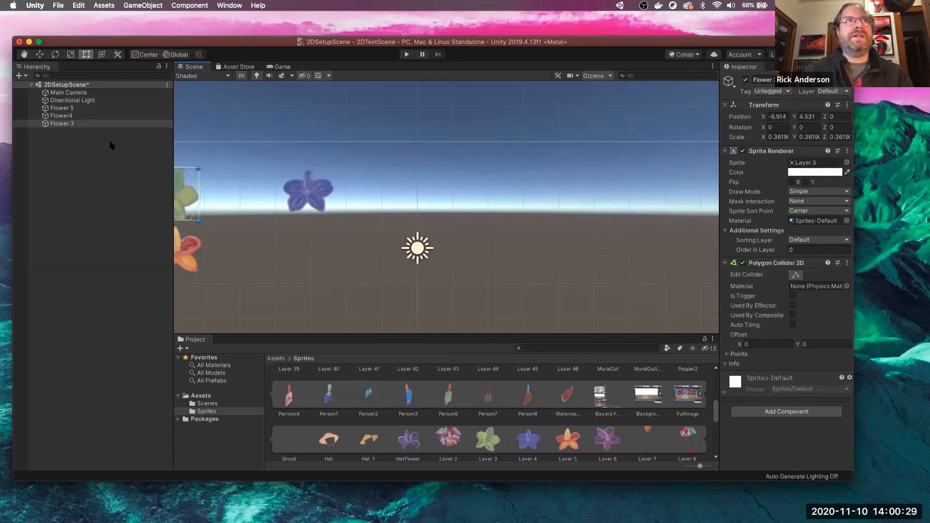
pyautogui.click(103, 116)
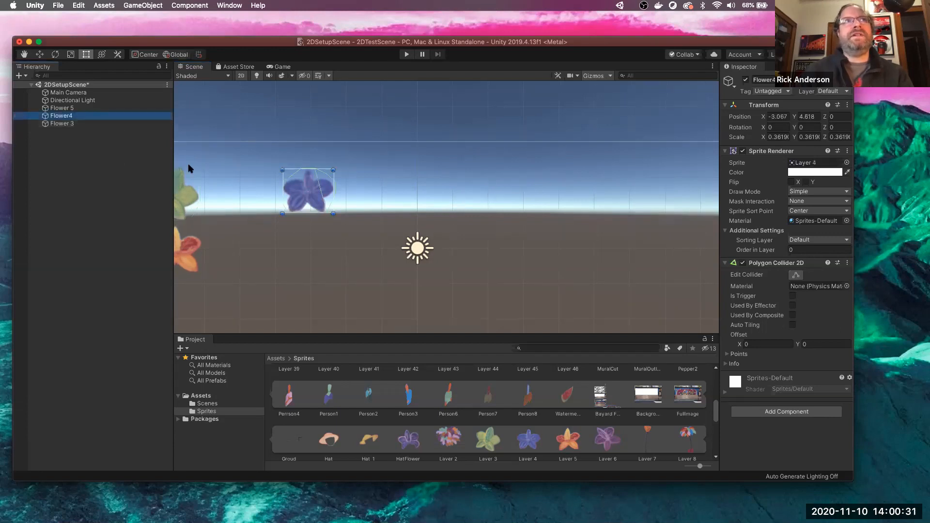
pyautogui.click(92, 108)
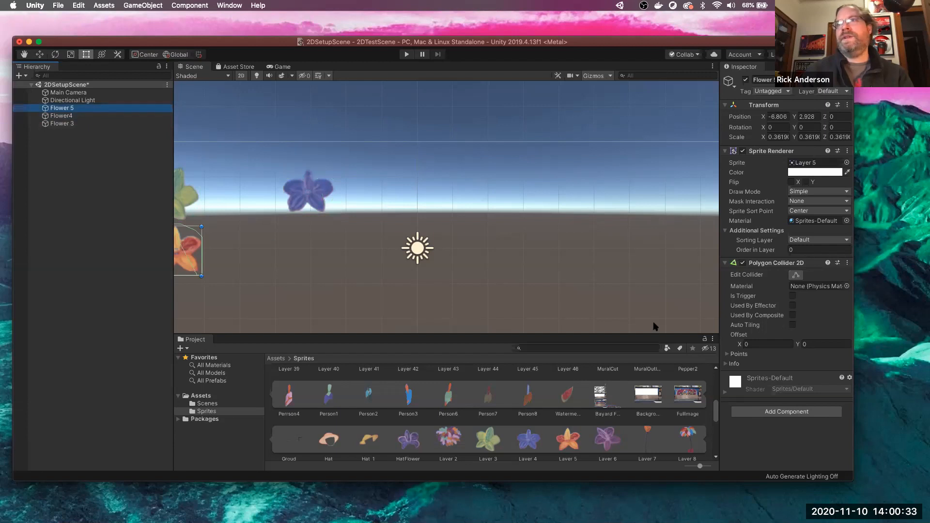
# - Remove Flower 5's Polygon Collider 2D and add a fresh Polygon Collider 2D
pyautogui.click(847, 263)
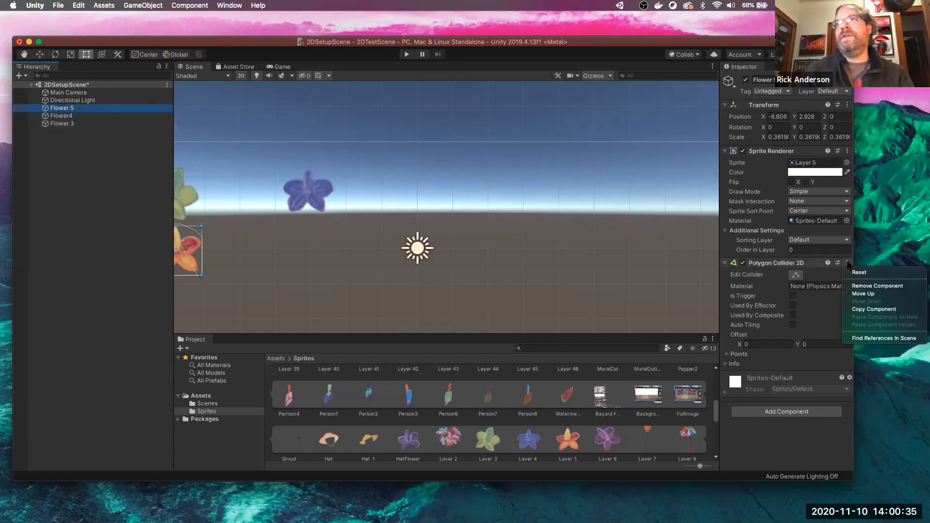
pyautogui.click(877, 286)
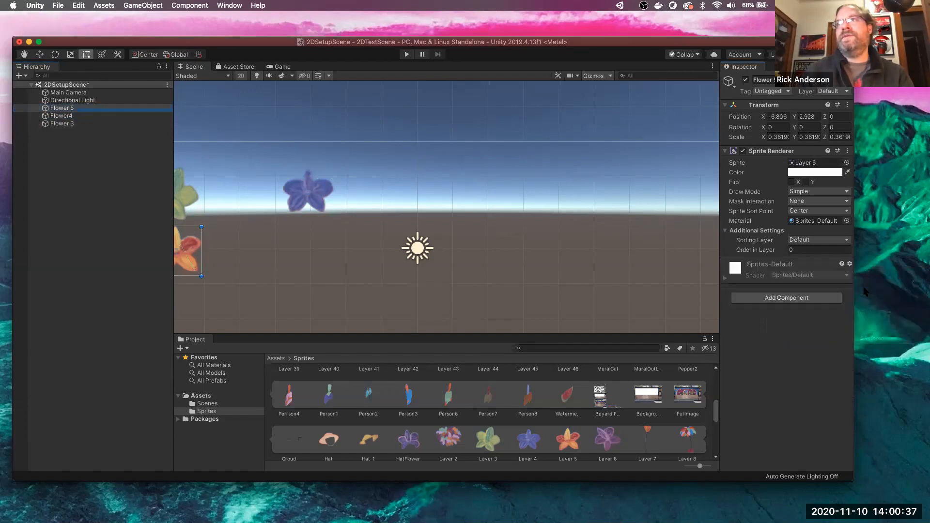
pyautogui.click(808, 298)
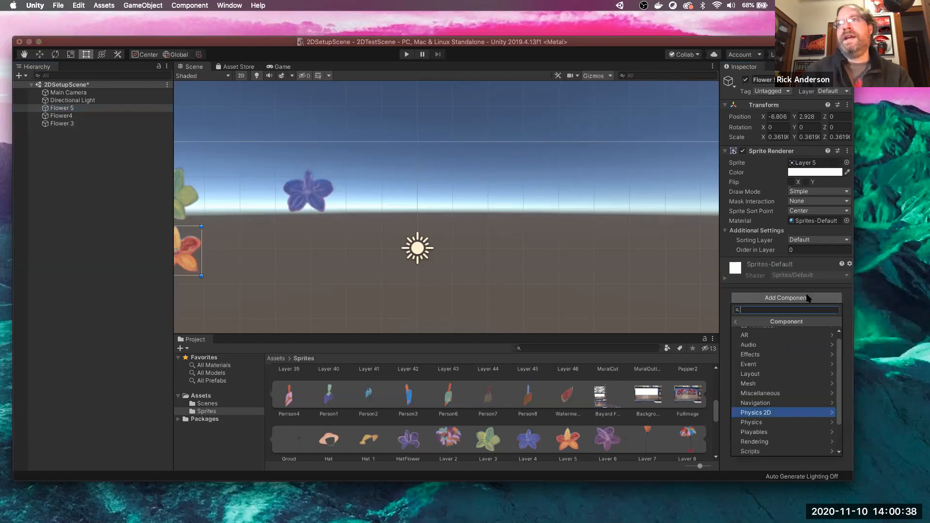
pyautogui.click(769, 412)
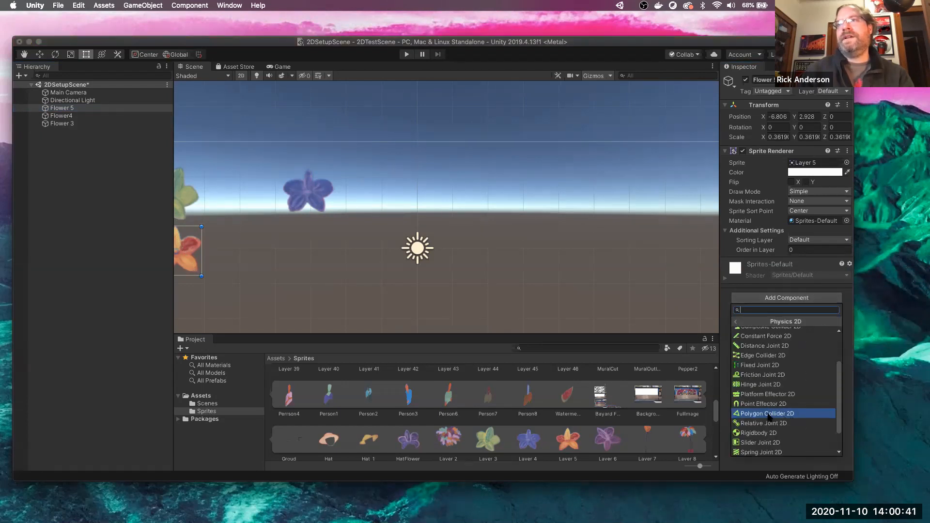
pyautogui.click(769, 413)
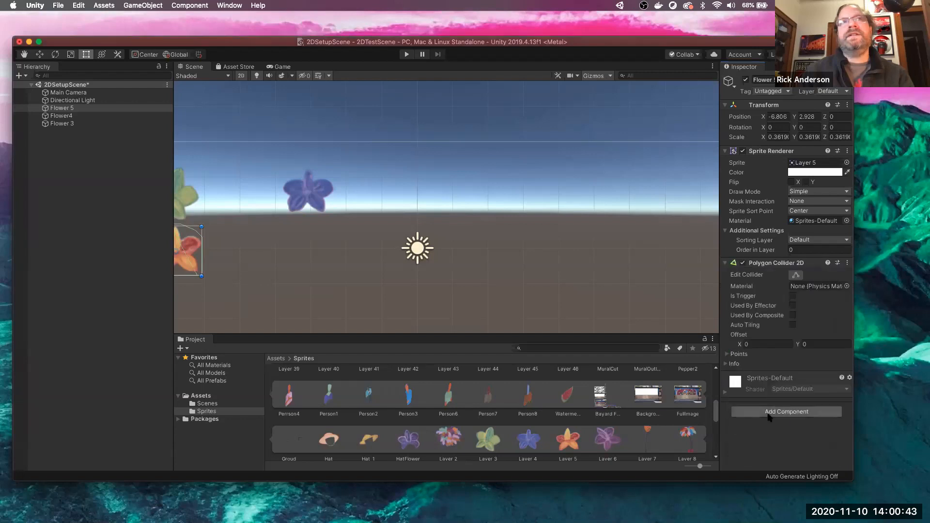
pyautogui.scroll(-2, 323, 292)
pyautogui.scroll(-1, 323, 292)
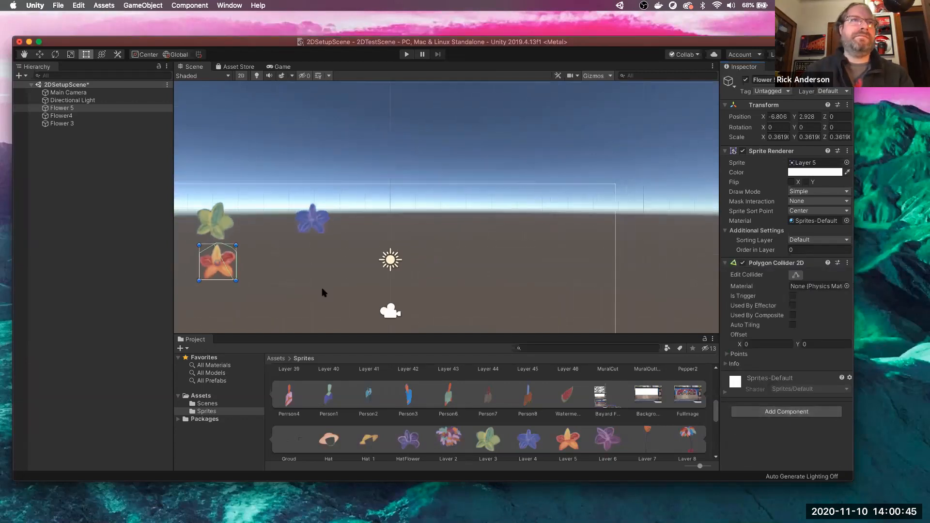
pyautogui.click(219, 223)
# - Move the green Flower 3 beside the light, then run and stop a Play-mode test
pyautogui.click(319, 225)
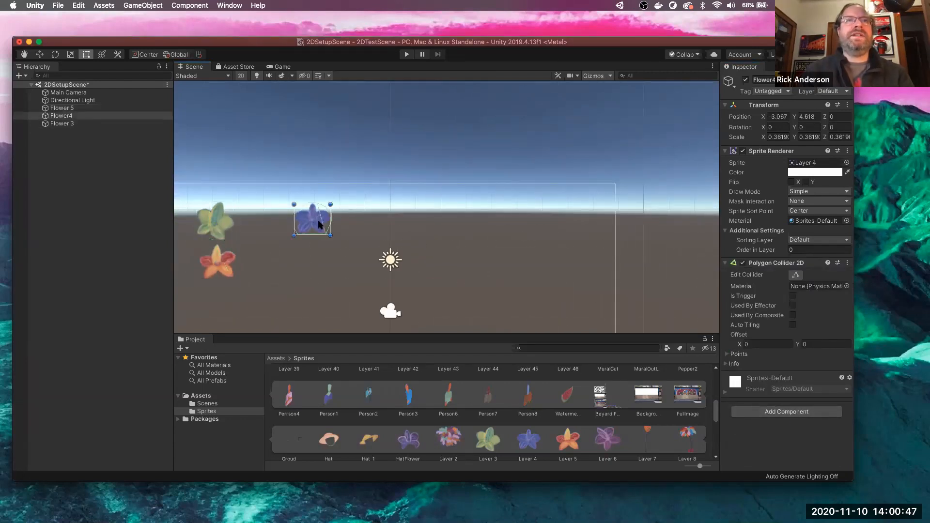
pyautogui.click(224, 224)
pyautogui.moveTo(223, 223); pyautogui.dragTo(407, 228)
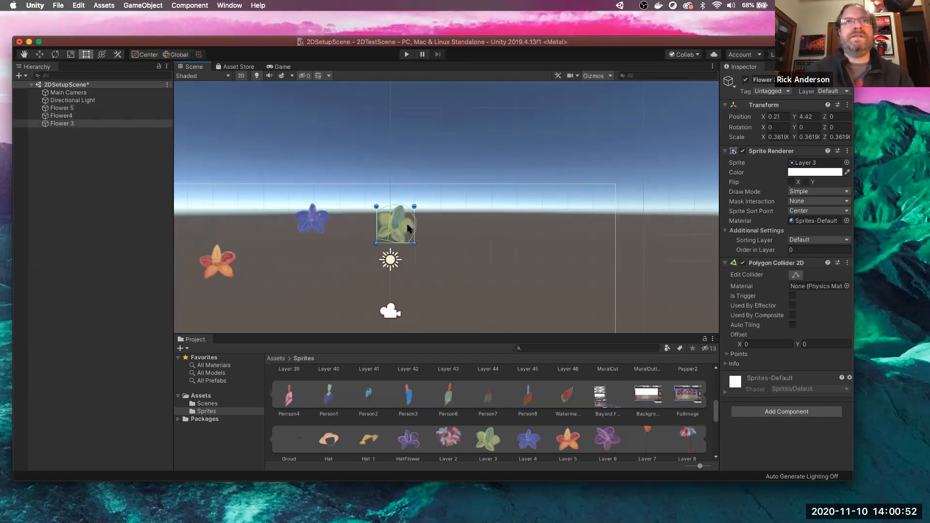
pyautogui.click(407, 55)
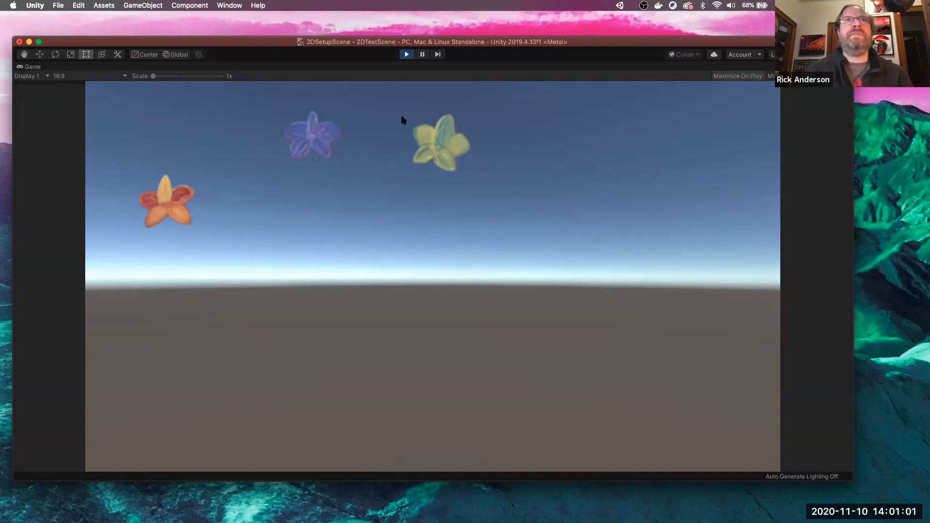
pyautogui.click(406, 54)
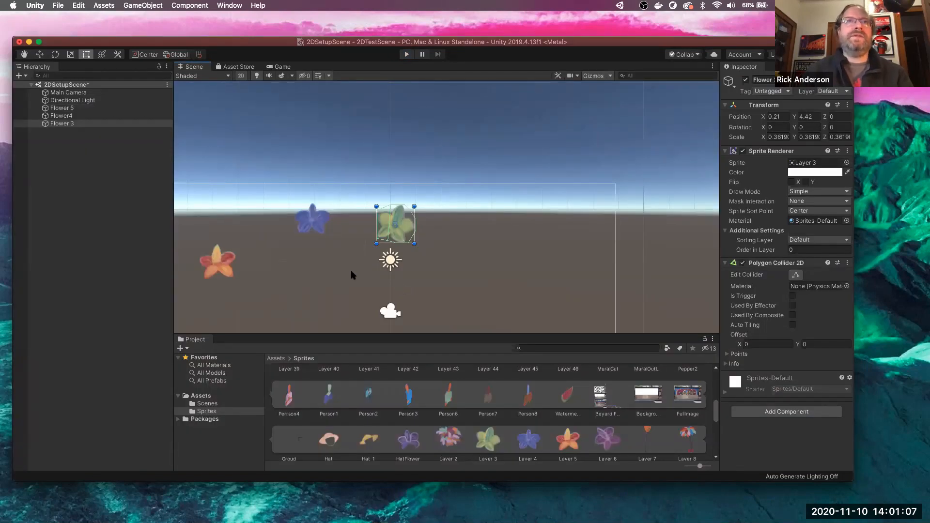
# - Zoom out and move the orange Flower 5 right, just below the blue flower
pyautogui.scroll(-5, 351, 275)
pyautogui.scroll(-2, 352, 276)
pyautogui.scroll(1, 353, 275)
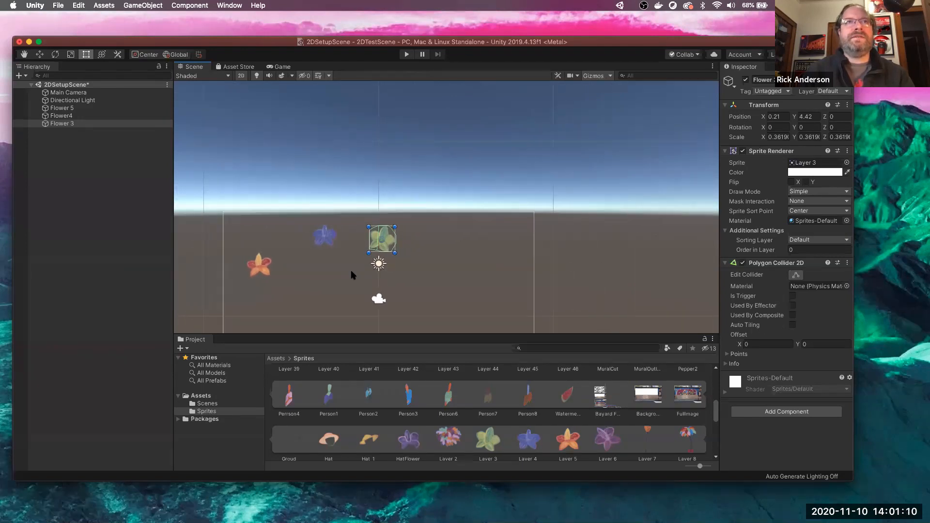
pyautogui.click(263, 269)
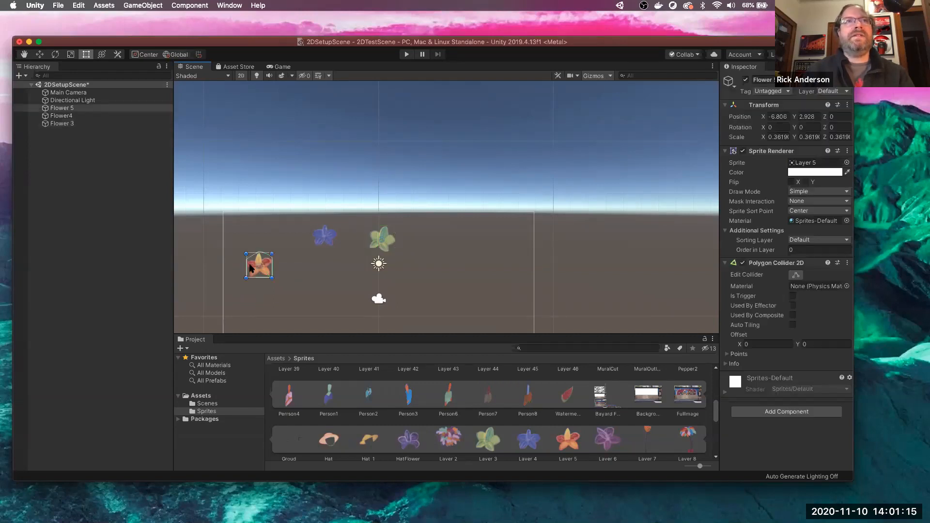
pyautogui.moveTo(264, 270); pyautogui.dragTo(330, 279)
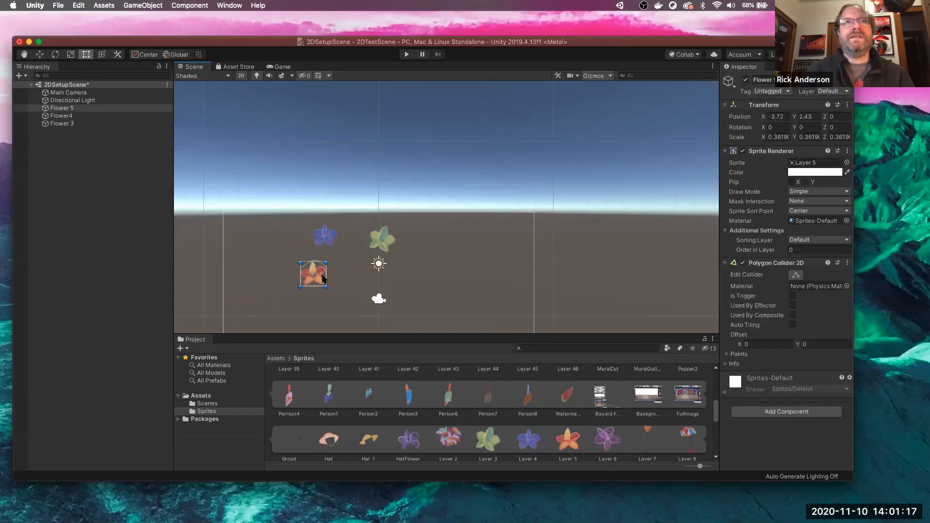
pyautogui.click(326, 239)
# - Shift the blue Flower4 slightly left and place the green Flower 3 at X -6.07, Y 3.17 beside the orange flower
pyautogui.click(326, 239)
pyautogui.moveTo(325, 239)
pyautogui.mouseDown()
pyautogui.moveTo(298, 238)
pyautogui.moveTo(309, 237)
pyautogui.mouseUp()
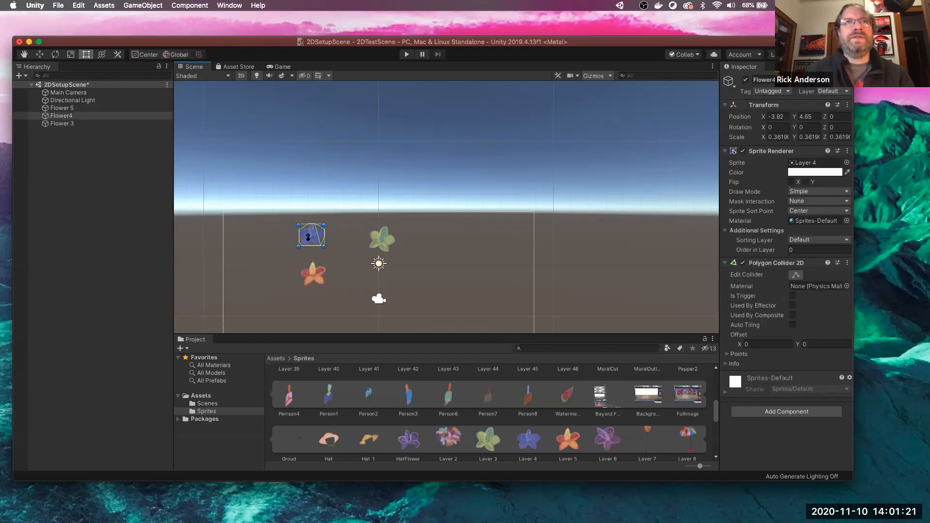
pyautogui.click(382, 244)
pyautogui.moveTo(382, 243); pyautogui.dragTo(267, 265)
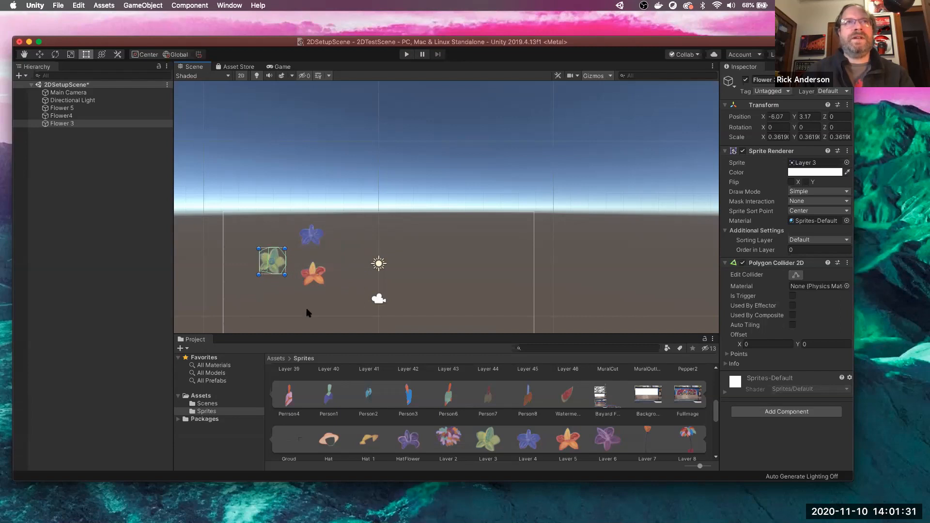
pyautogui.click(312, 238)
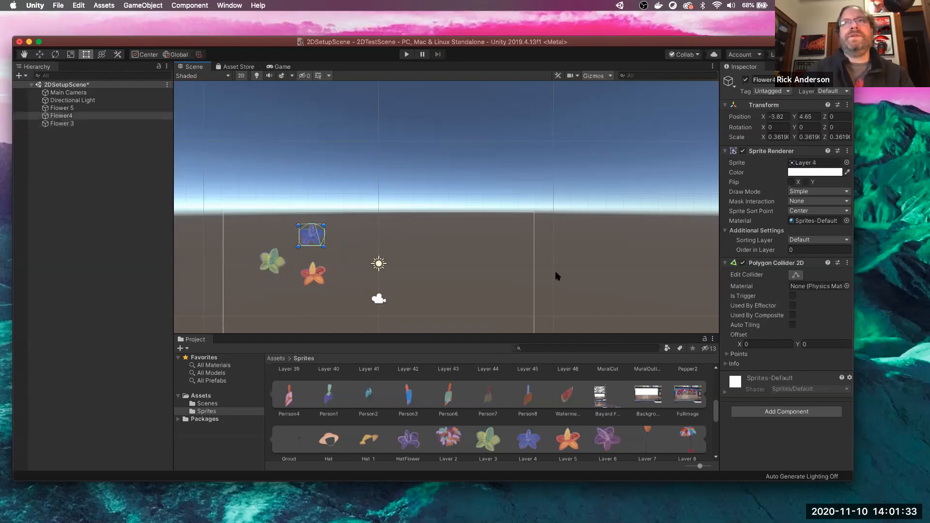
pyautogui.click(781, 412)
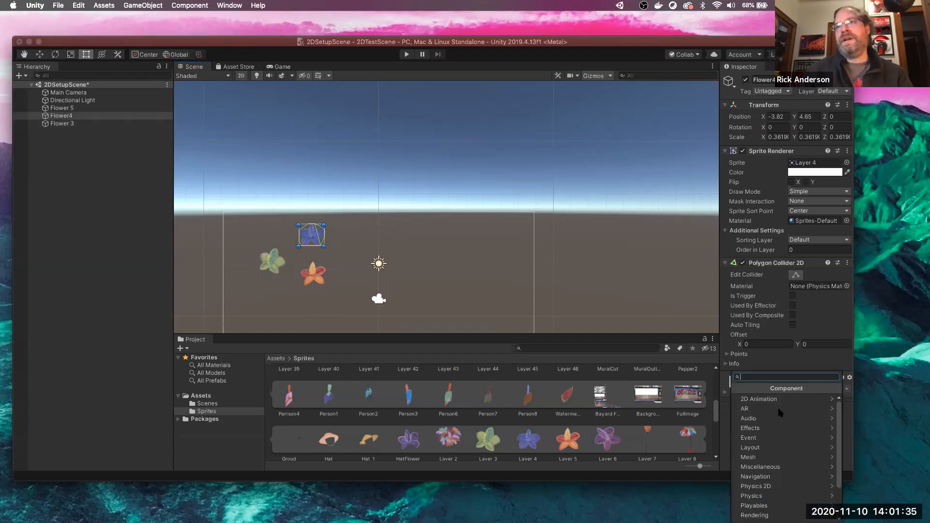
# - Add a Dynamic Rigidbody 2D with Gravity Scale 1 to Flower4 and run the scene in Play mode
pyautogui.click(781, 487)
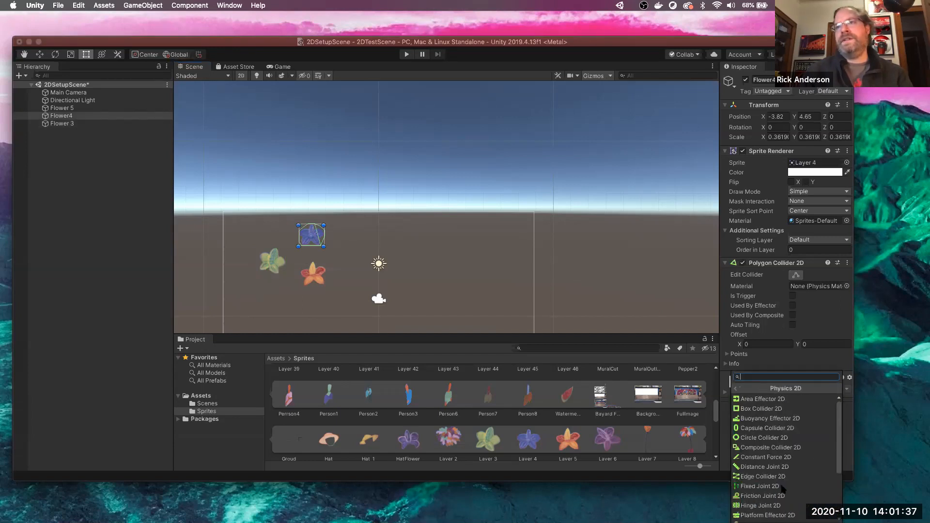
pyautogui.scroll(-3, 781, 489)
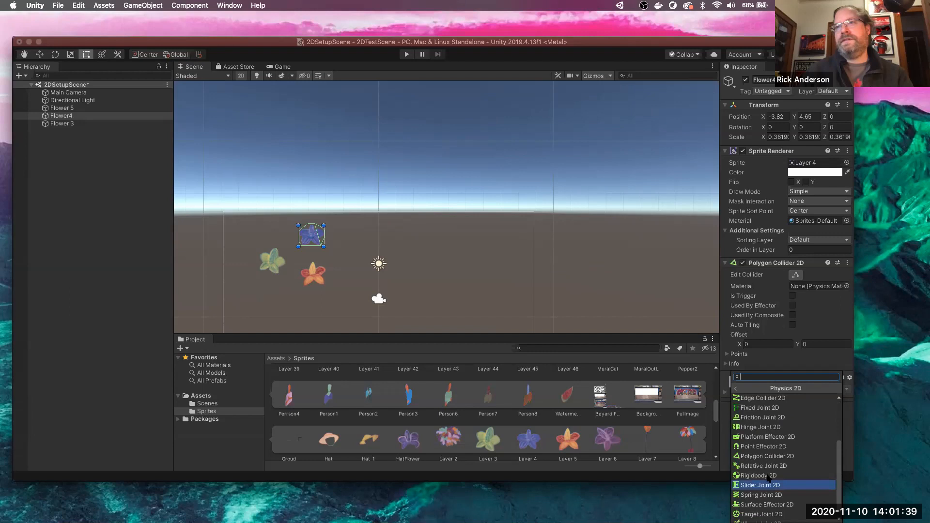
pyautogui.click(768, 475)
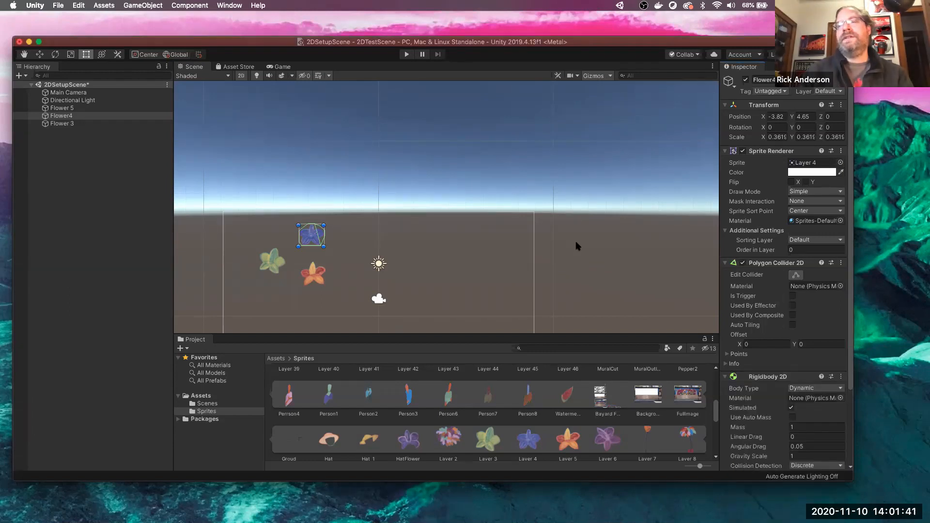
pyautogui.click(405, 55)
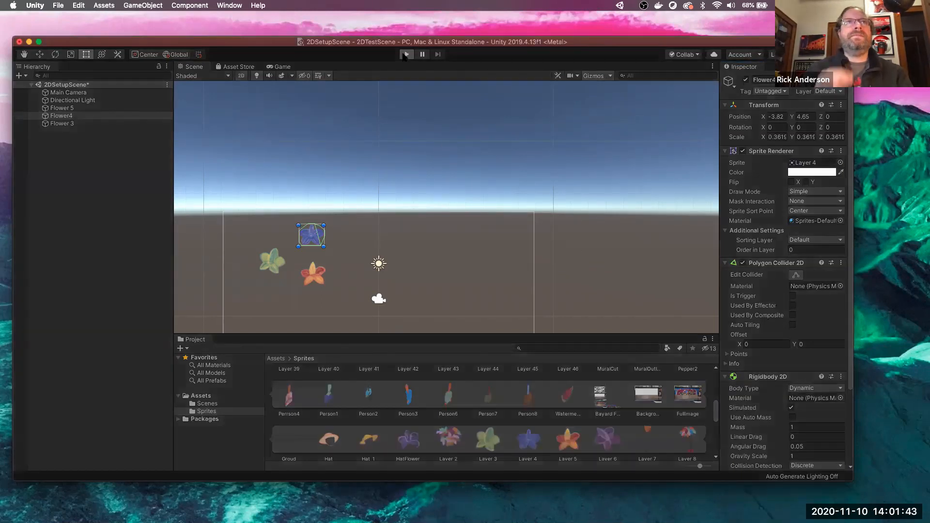
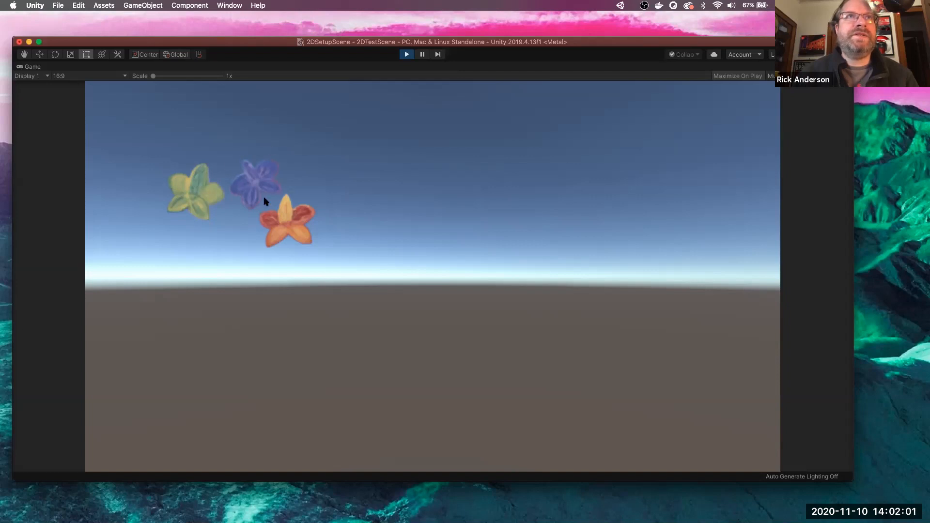
# - Stop the running game and inspect each flower's components, checking Flower4's physics
pyautogui.click(404, 56)
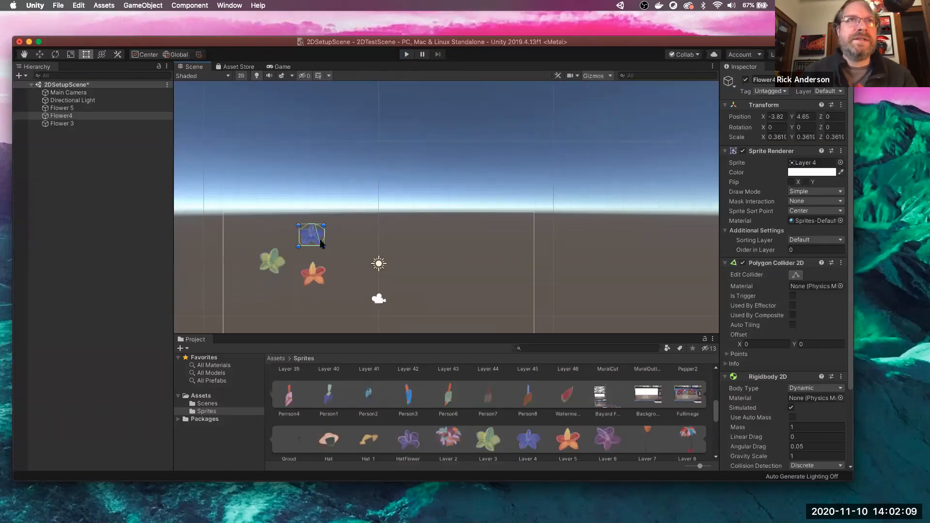
pyautogui.click(274, 272)
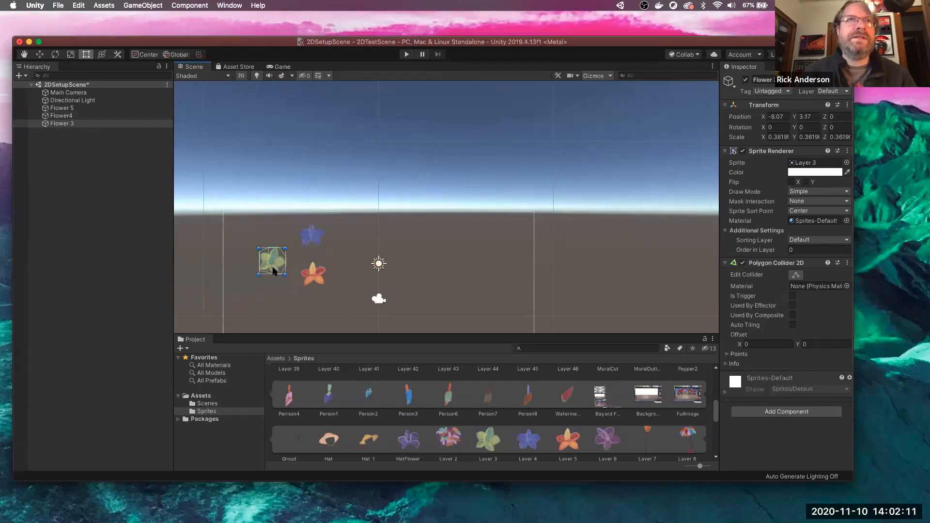
pyautogui.click(310, 278)
pyautogui.click(315, 235)
pyautogui.click(277, 256)
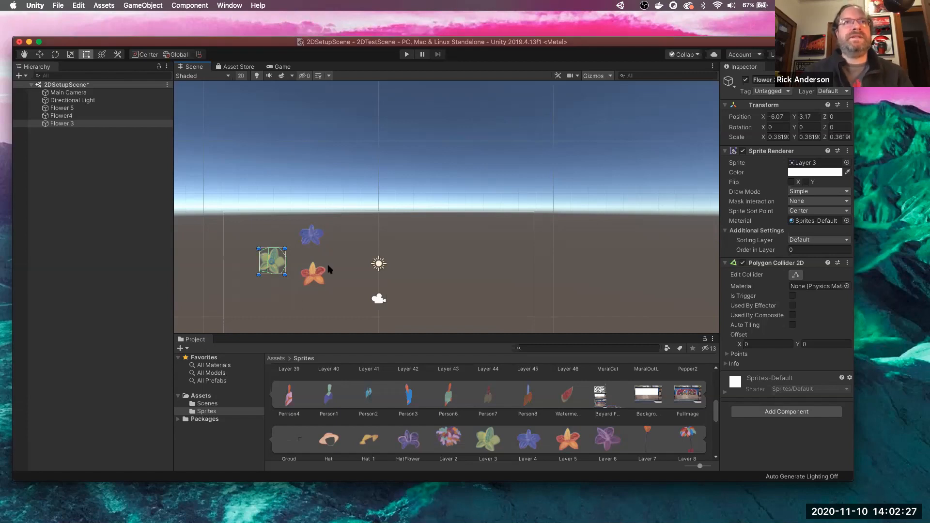
pyautogui.click(315, 232)
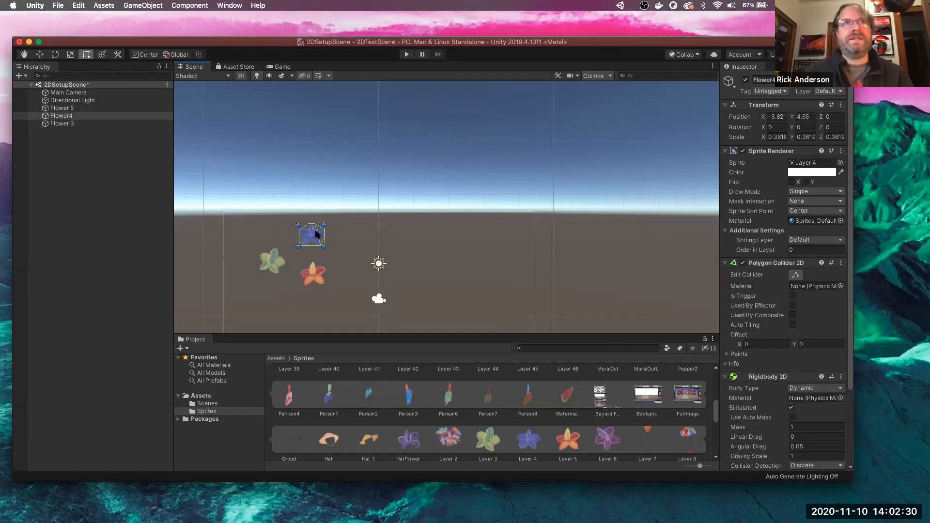
# - Run the scene again to test the flowers, then stop and select Flower 5
pyautogui.click(405, 54)
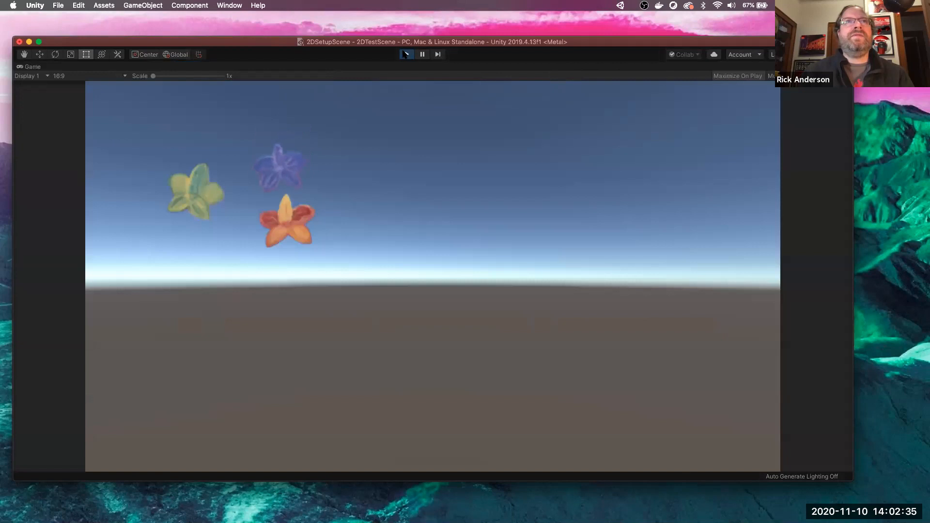
pyautogui.click(405, 55)
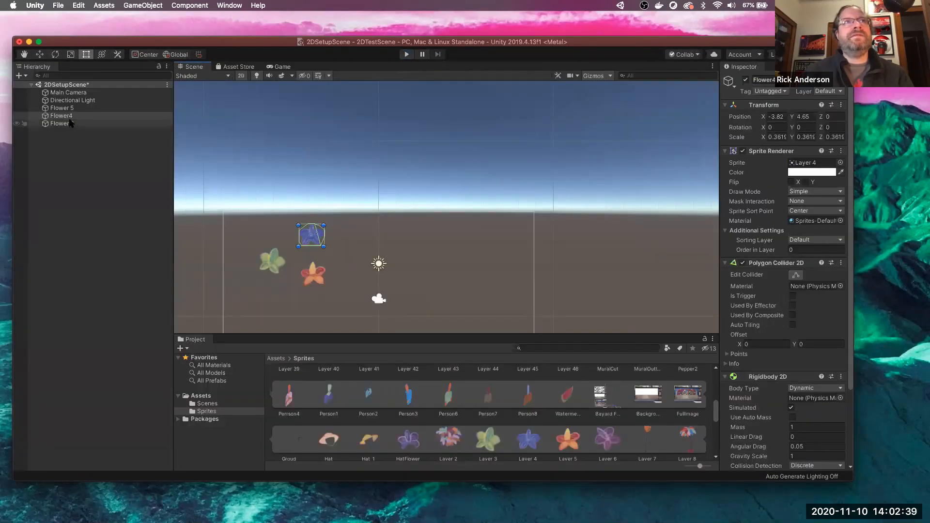
pyautogui.click(62, 108)
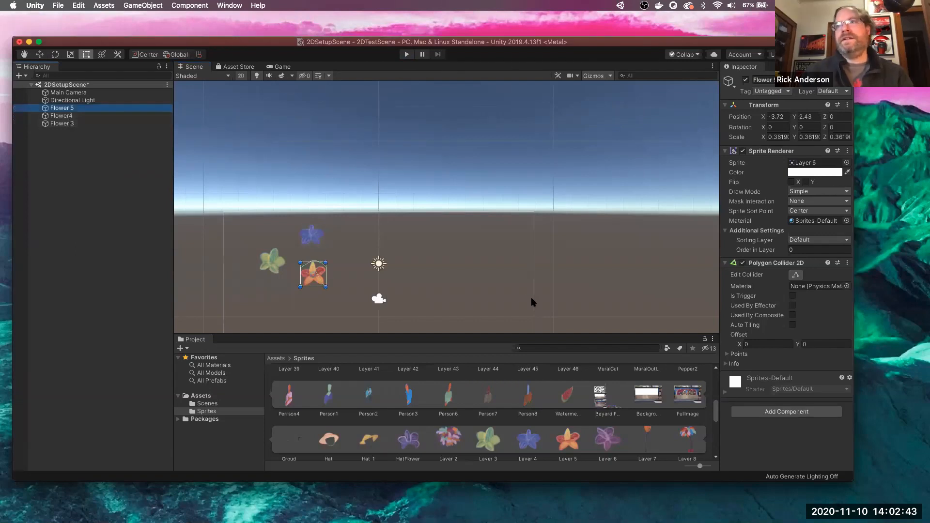
# - Add a Rigidbody 2D to Flower 5 through the 'rig' component search
pyautogui.click(776, 411)
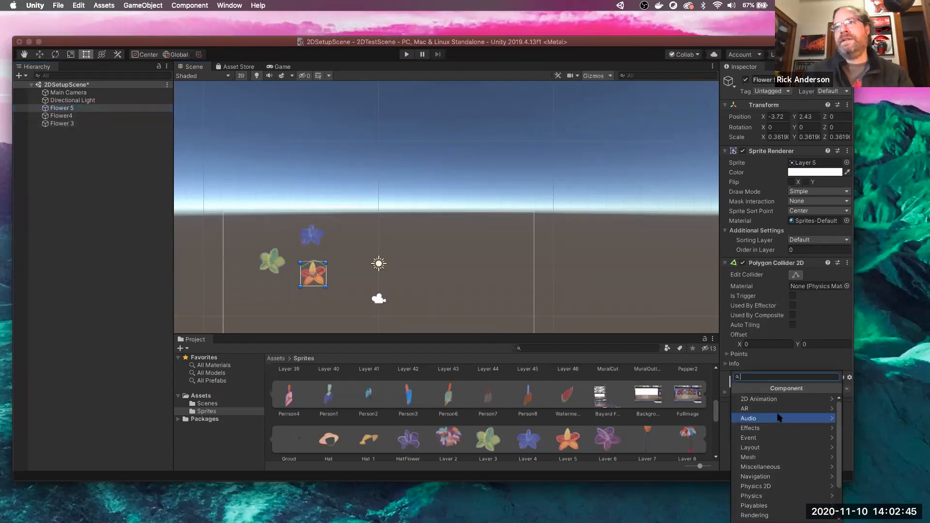
pyautogui.write('col')
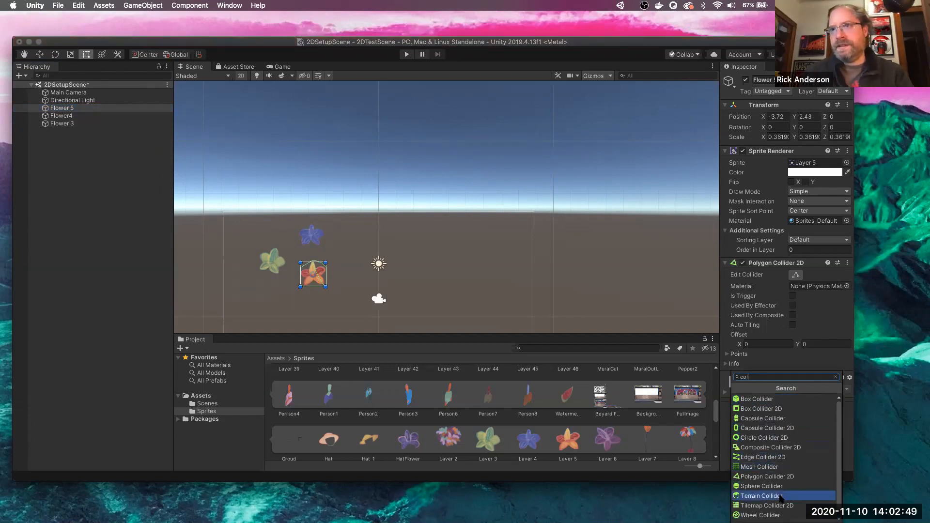
pyautogui.scroll(-1, 772, 443)
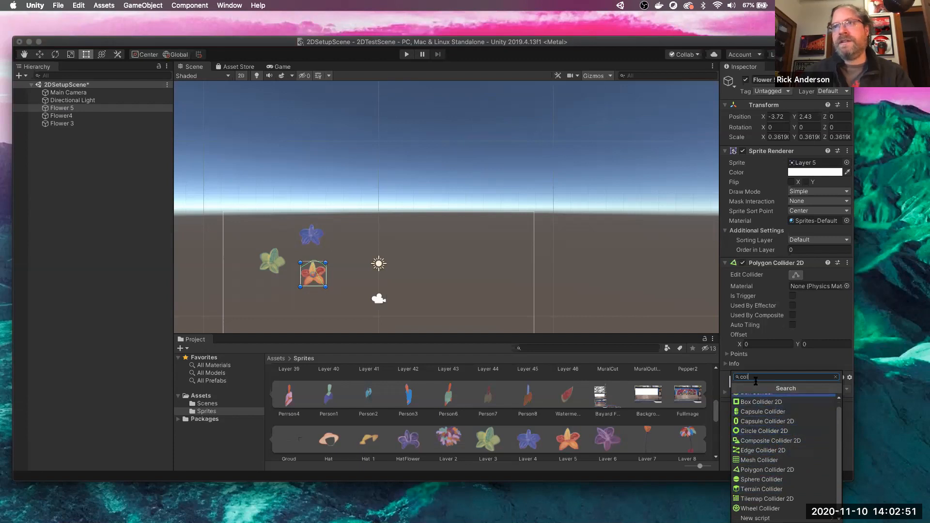
pyautogui.press('BackSpace')
pyautogui.press('BackSpace')
pyautogui.press('BackSpace')
pyautogui.write('rig')
pyautogui.click(779, 410)
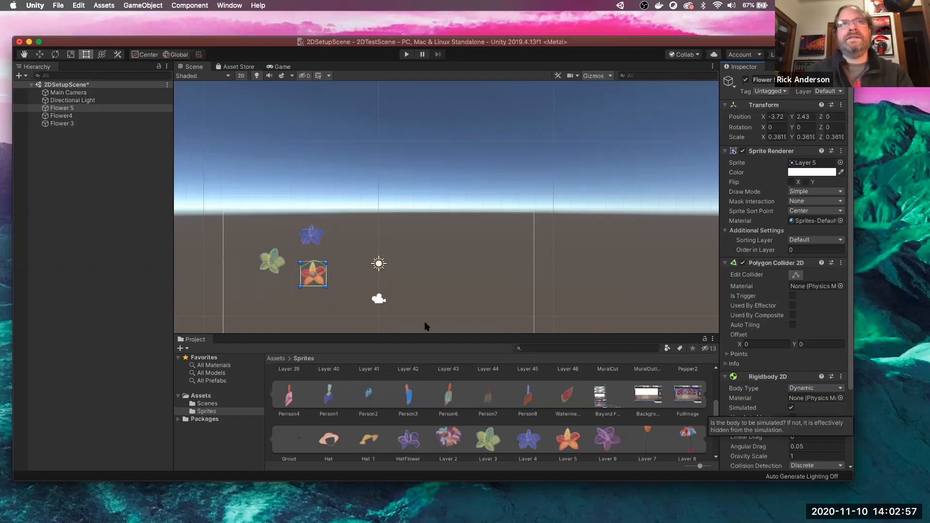
# - Give the green Flower 3 a Rigidbody 2D as well
pyautogui.click(271, 260)
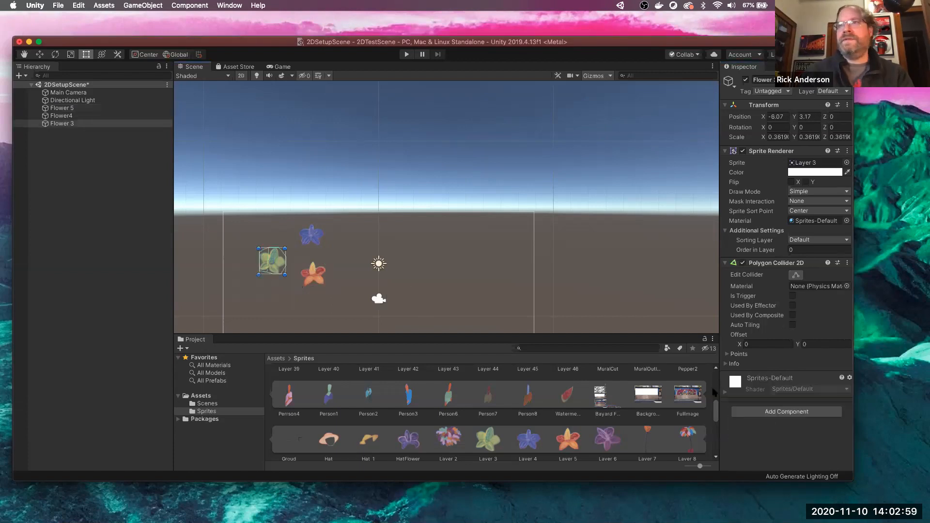
pyautogui.click(770, 412)
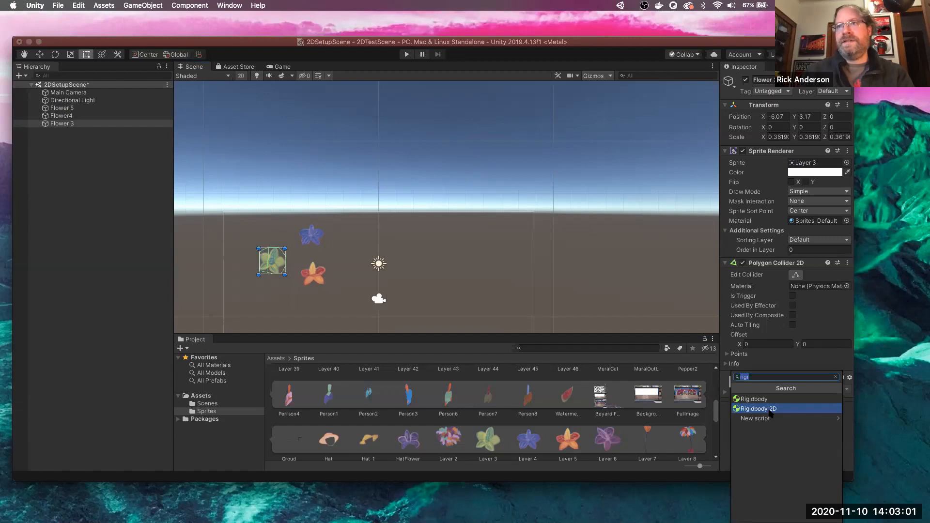
pyautogui.click(770, 410)
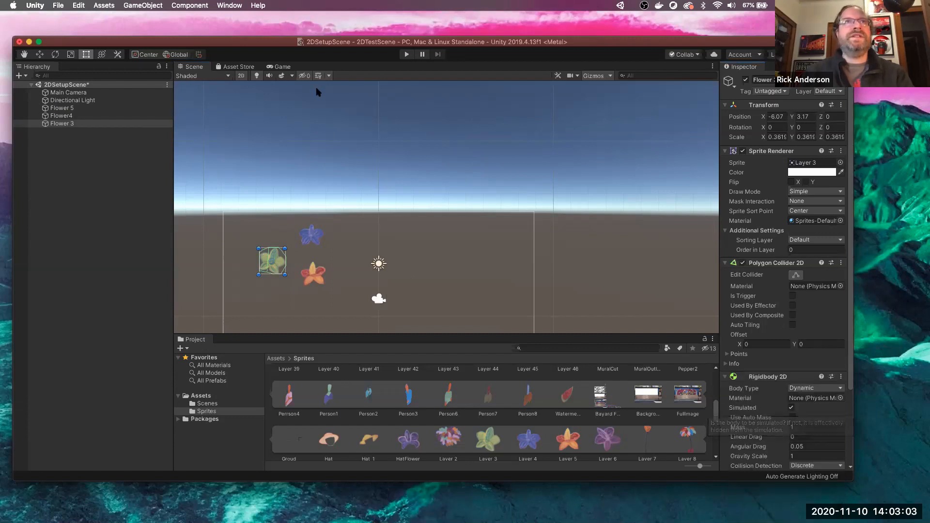
# - Play-test the scene to watch the flowers fall, then stop and select Flower 3
pyautogui.click(405, 57)
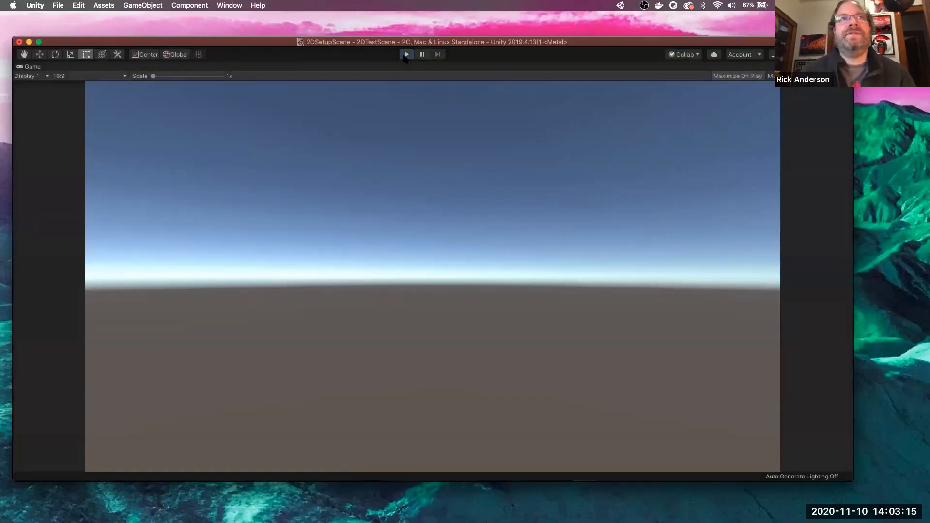
pyautogui.click(406, 55)
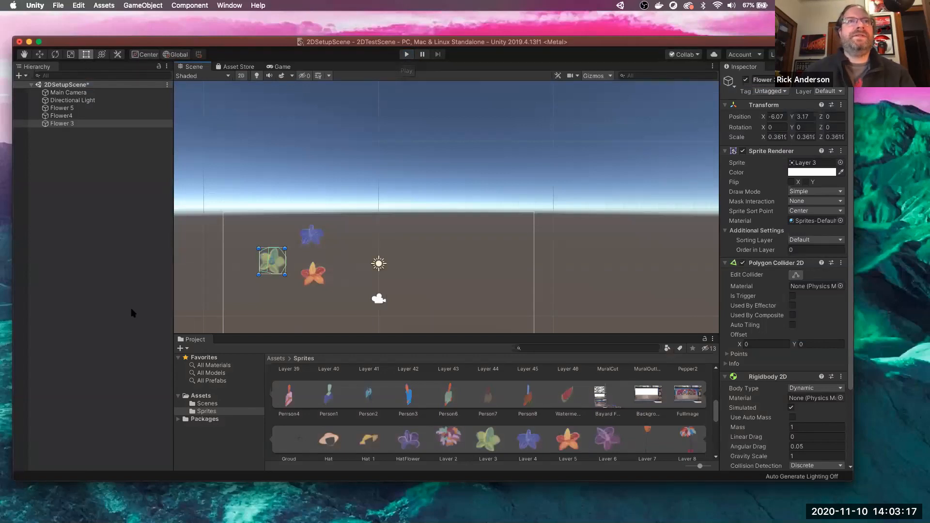
pyautogui.click(70, 203)
pyautogui.click(72, 124)
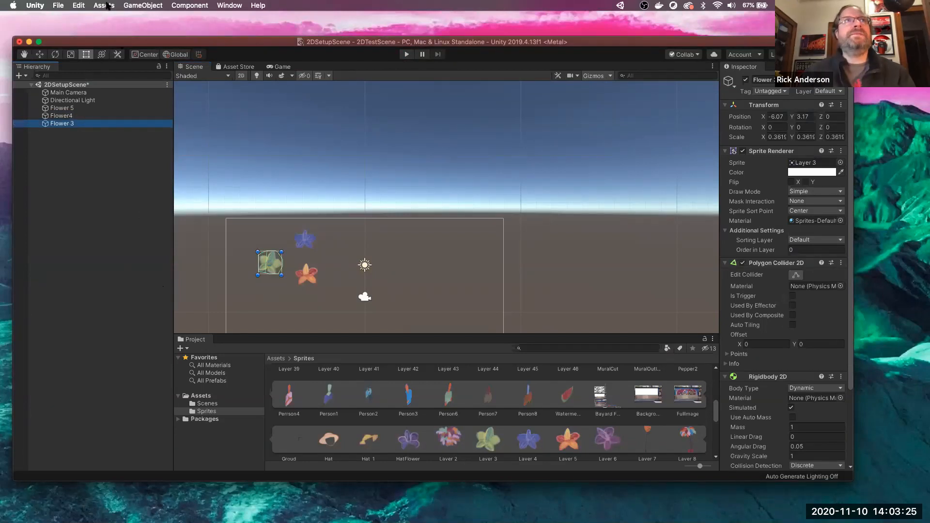
# - Create a new 3D Cube from the Hierarchy
pyautogui.rightClick(102, 200)
pyautogui.moveTo(143, 295)
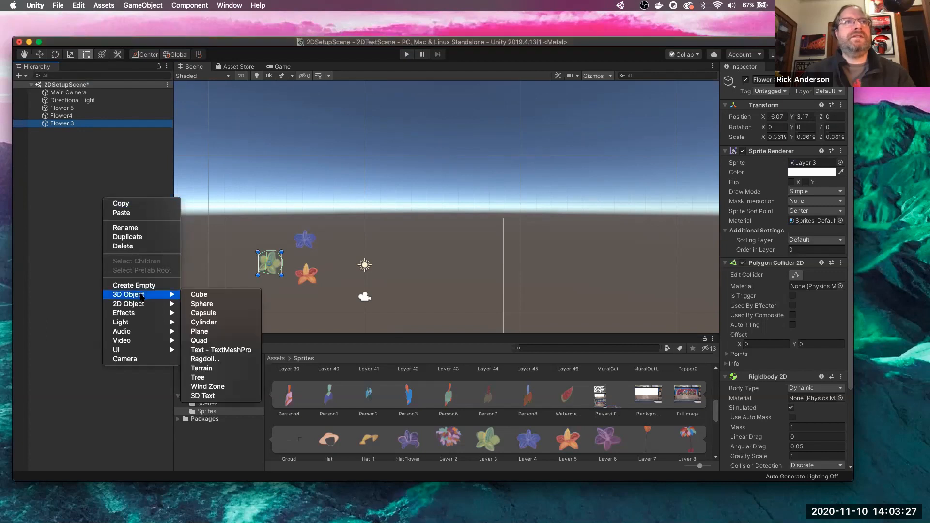
pyautogui.click(214, 295)
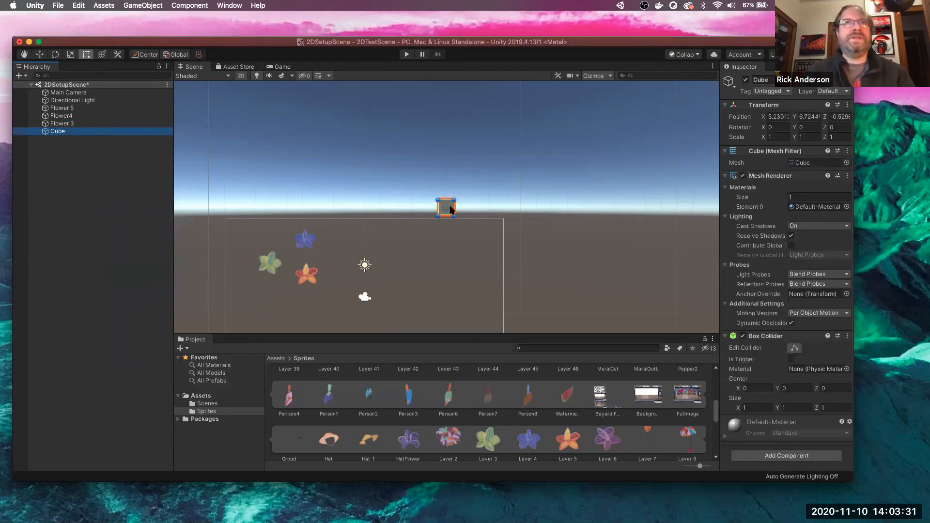
# - In 3D view, scale the cube into a flat slab, X 29.453 and Z 3.5729
pyautogui.click(241, 76)
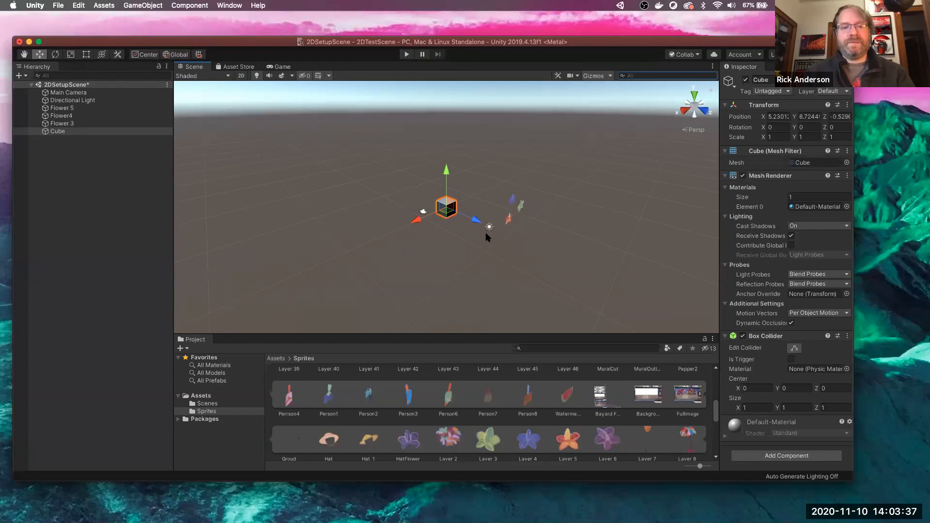
pyautogui.press('e')
pyautogui.press('r')
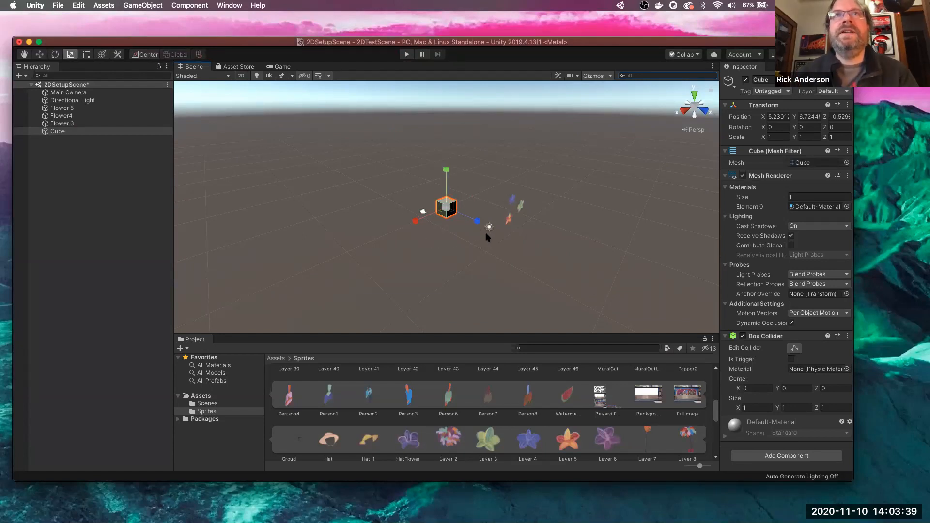
pyautogui.moveTo(417, 223); pyautogui.dragTo(184, 413)
pyautogui.moveTo(415, 221); pyautogui.dragTo(320, 262)
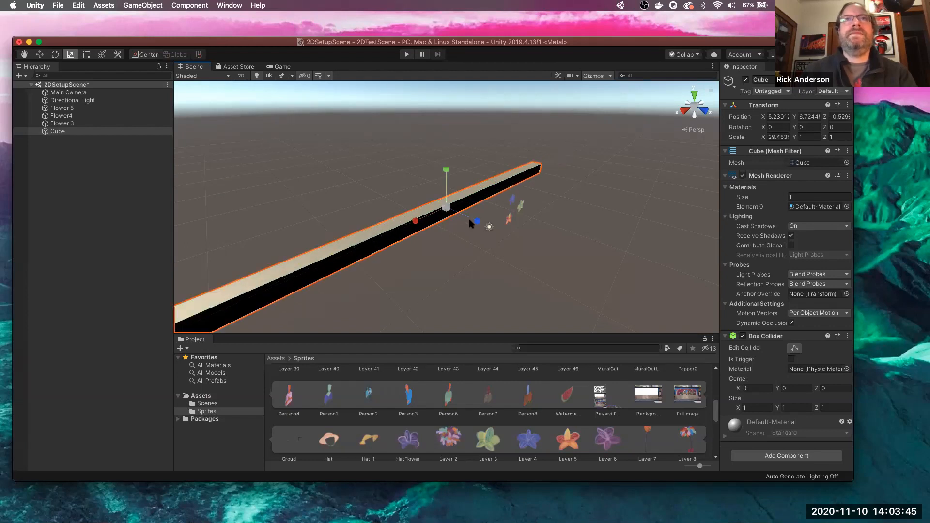
pyautogui.moveTo(477, 222); pyautogui.dragTo(544, 251)
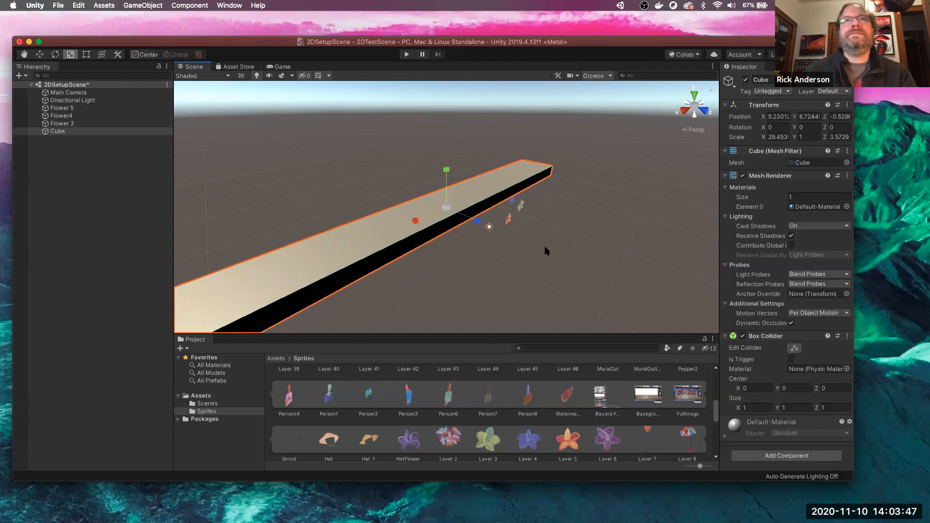
pyautogui.scroll(-3, 545, 248)
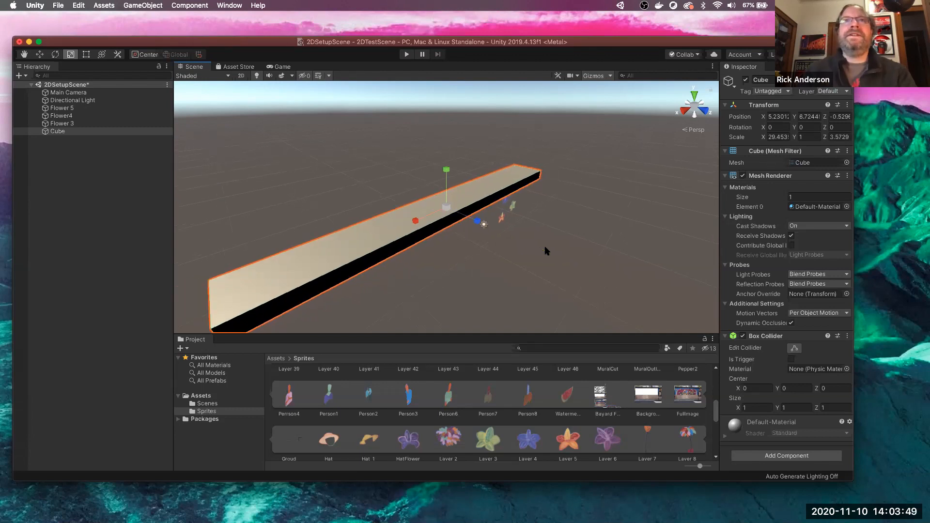
pyautogui.keyDown('alt'); pyautogui.moveTo(595, 193); pyautogui.dragTo(591, 239); pyautogui.keyUp('alt')
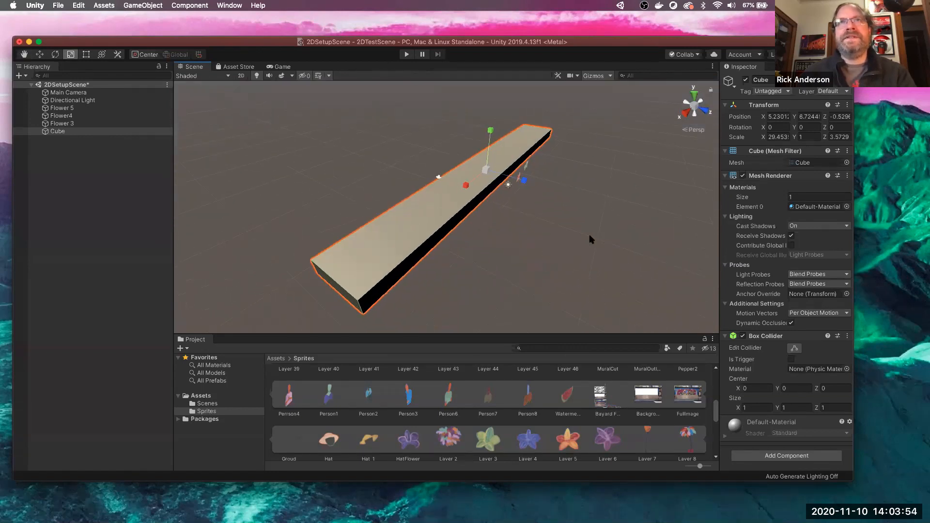
pyautogui.click(97, 124)
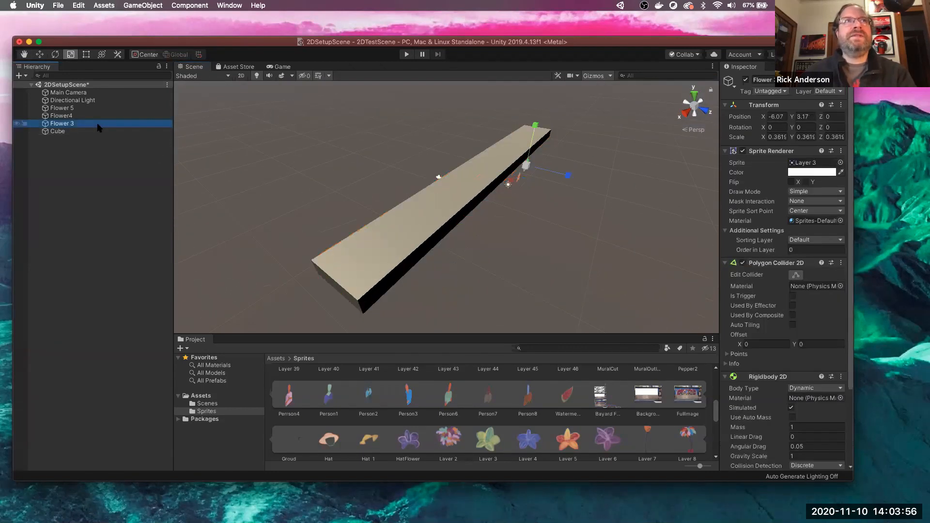
# - In 2D view, move the cube bar below the flowers to X 2.16, Y -3.25
pyautogui.click(241, 76)
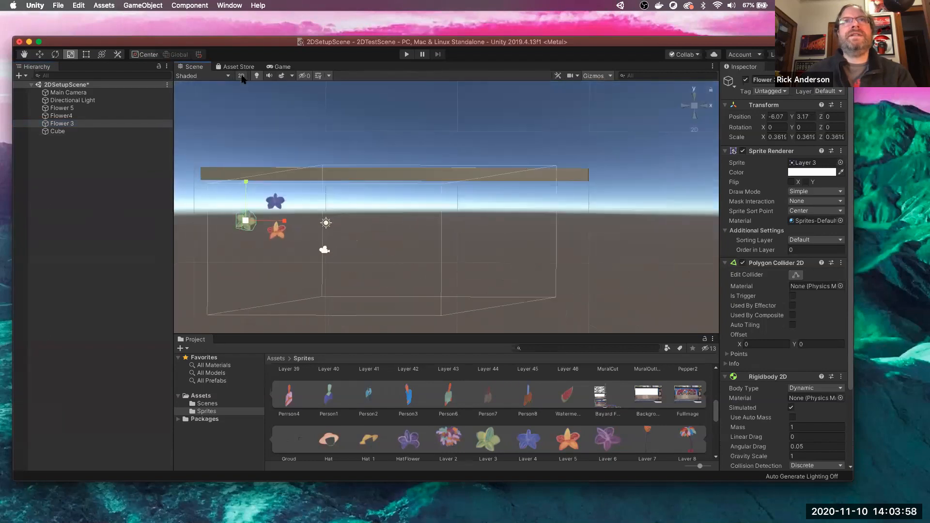
pyautogui.click(411, 181)
pyautogui.press('w')
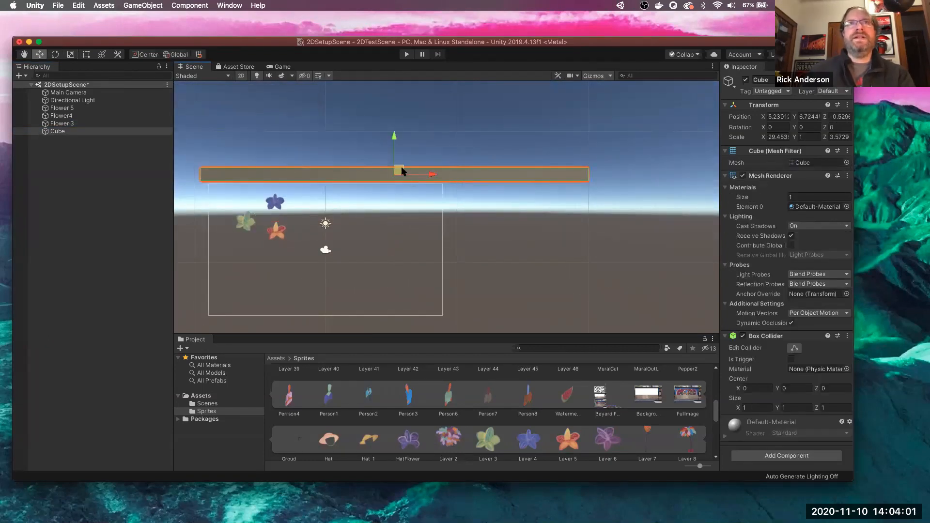
pyautogui.moveTo(396, 137); pyautogui.dragTo(406, 265)
pyautogui.moveTo(413, 307); pyautogui.dragTo(389, 311)
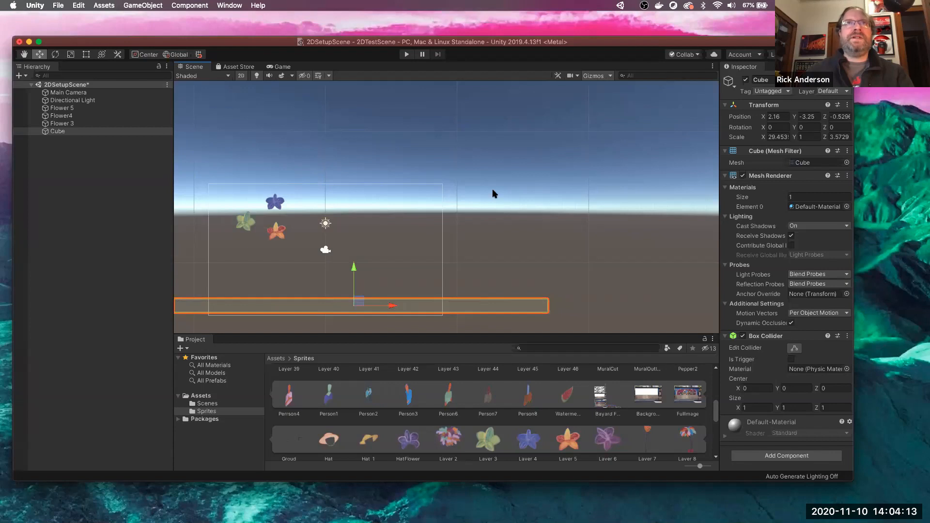
# - Play-test the scene with the ground bar, then stop and clear the selection
pyautogui.click(403, 56)
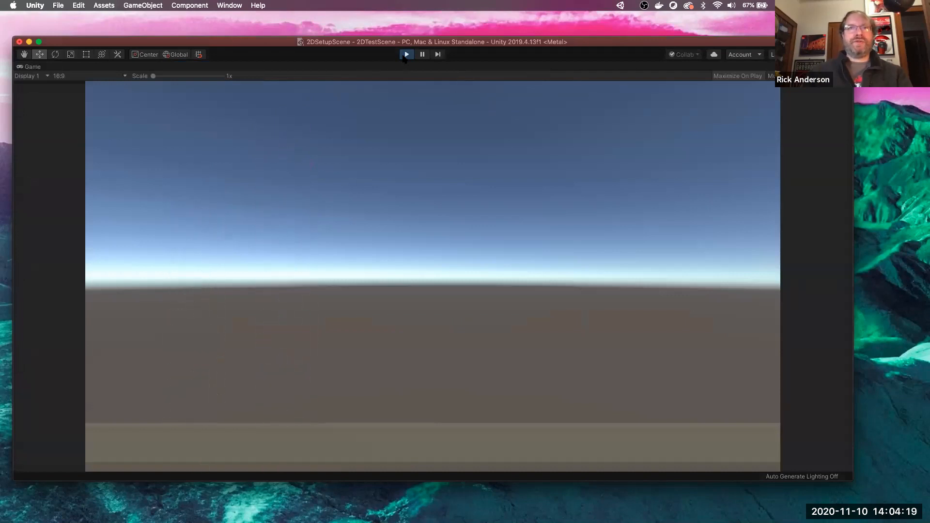
pyautogui.click(405, 56)
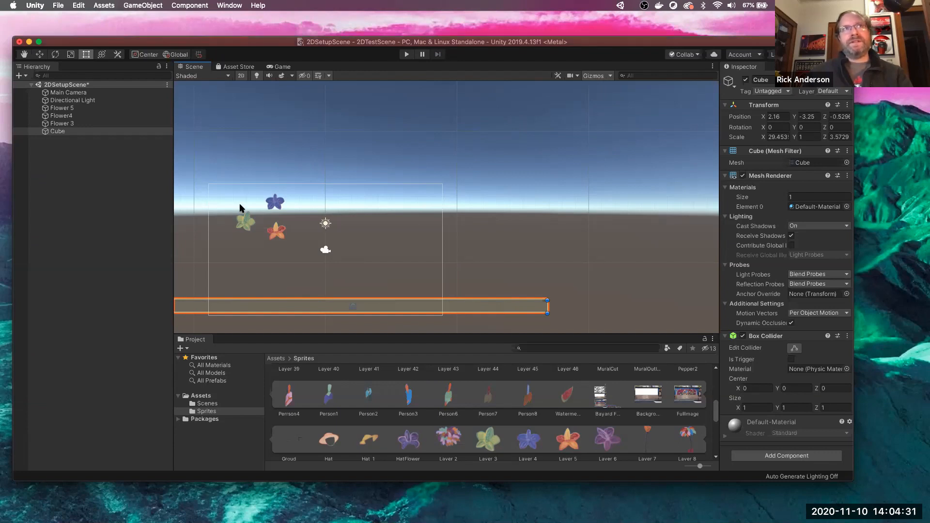
pyautogui.click(94, 169)
# - Create an empty child GameObject under the Cube, then reselect the Cube
pyautogui.click(72, 134)
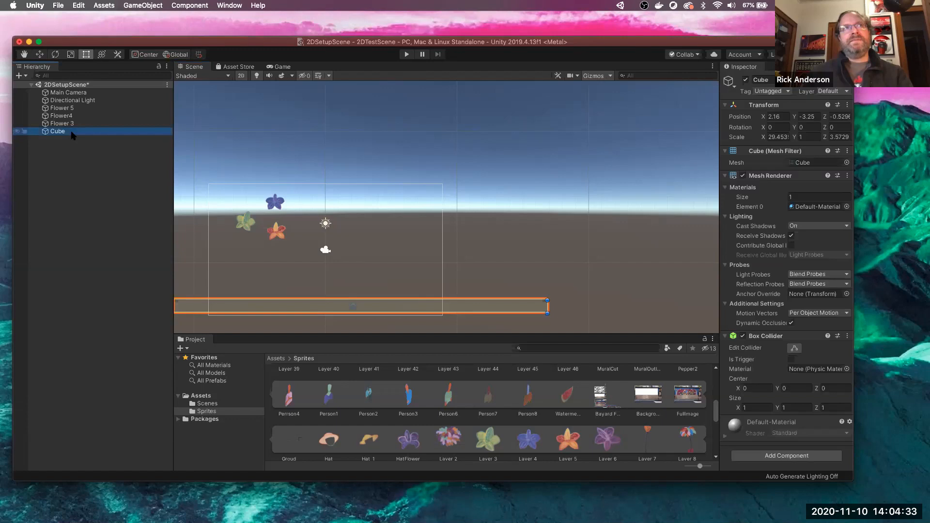
pyautogui.rightClick(72, 132)
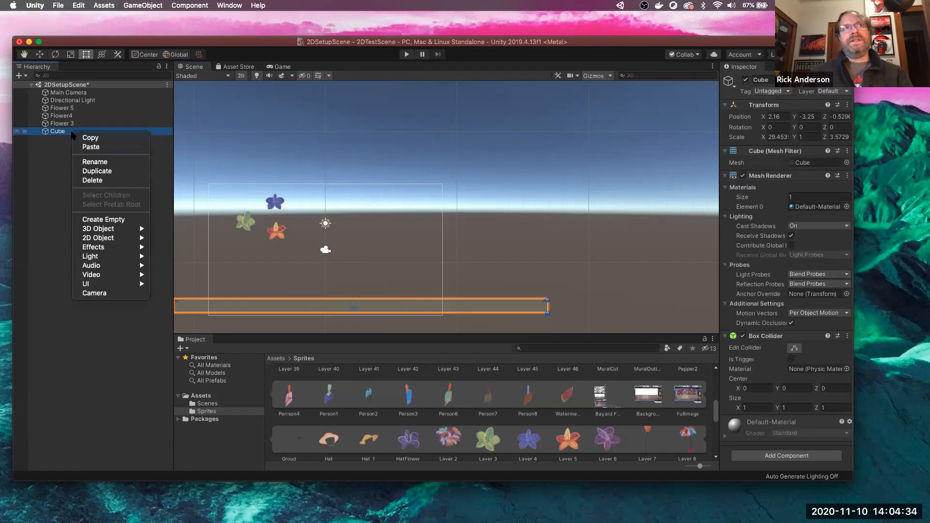
pyautogui.click(107, 223)
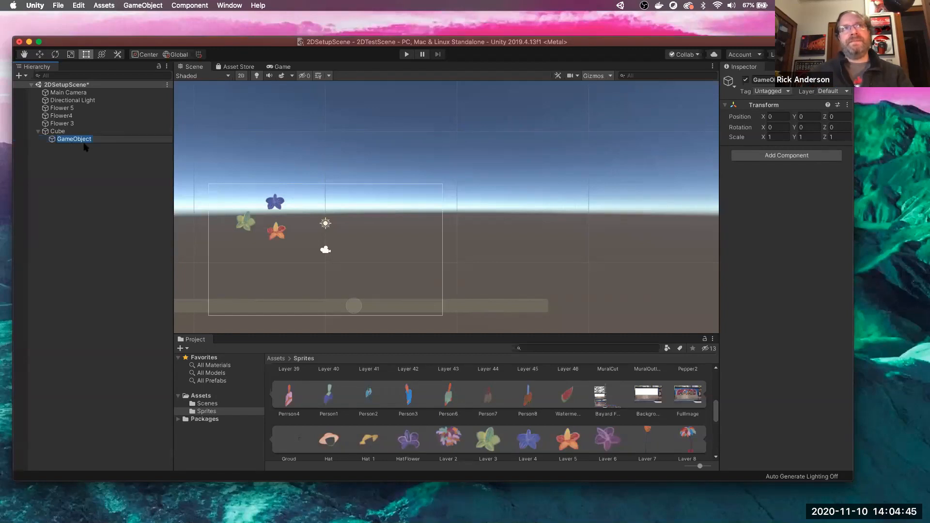
pyautogui.click(95, 167)
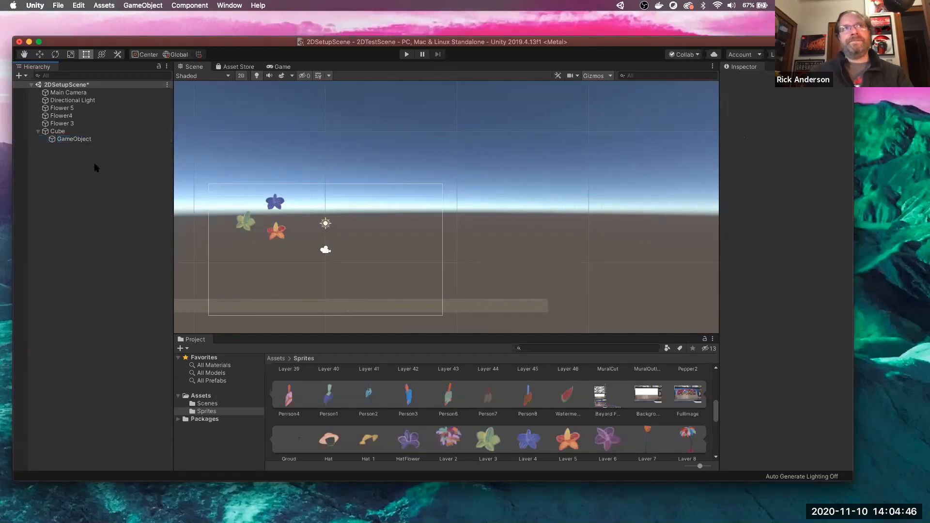
pyautogui.click(57, 132)
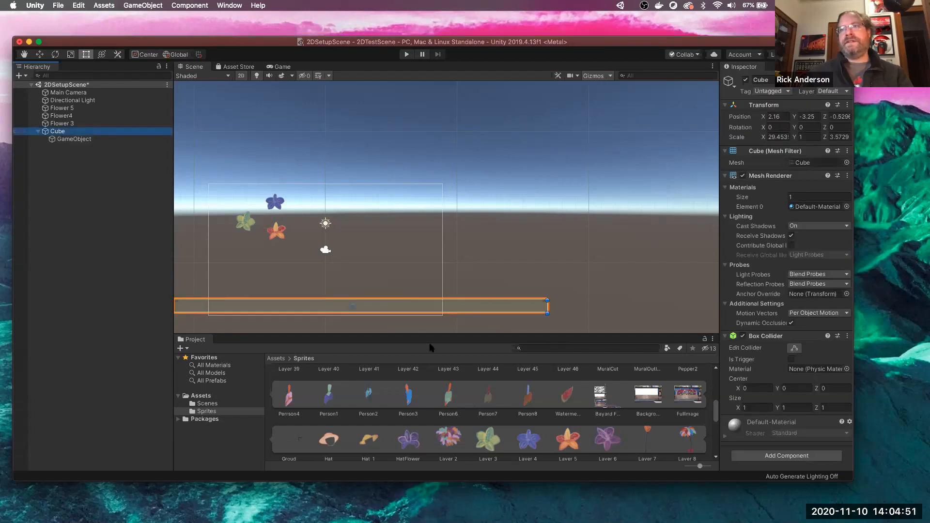
# - Begin a 'rigi' component search on the Cube, then dismiss it and select its child GameObject
pyautogui.click(759, 456)
pyautogui.write('rigi')
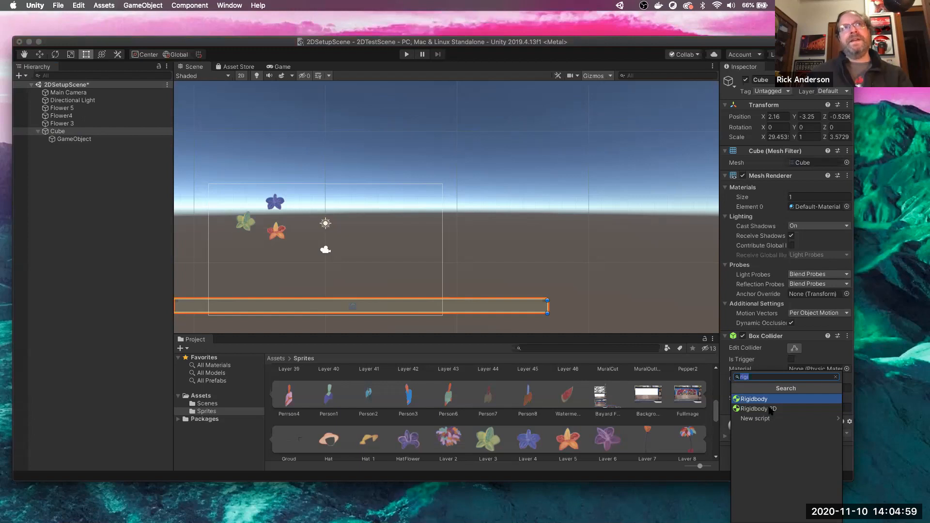
pyautogui.click(75, 141)
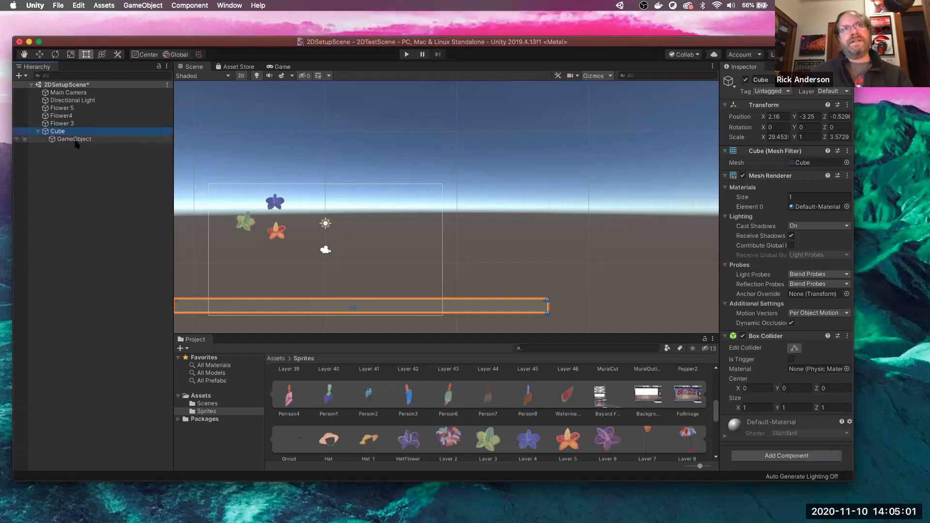
pyautogui.click(75, 140)
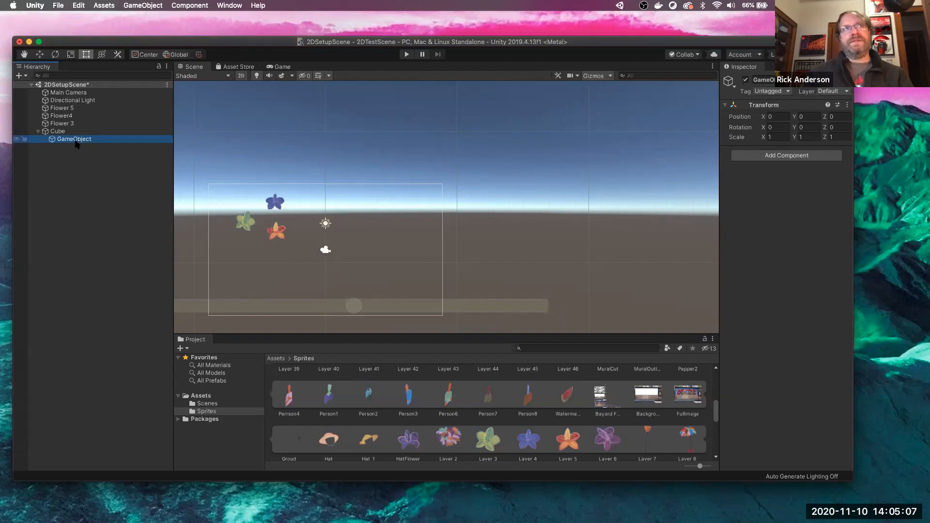
pyautogui.click(75, 141)
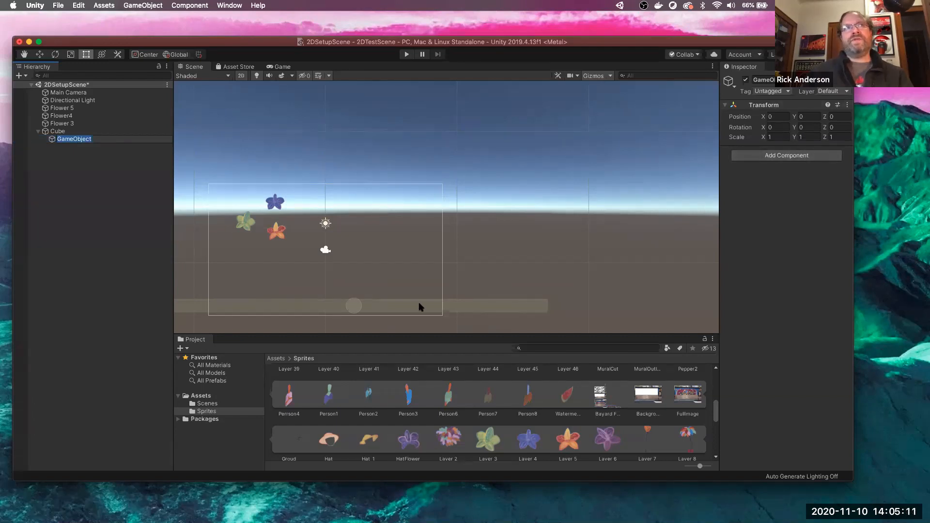
pyautogui.click(39, 130)
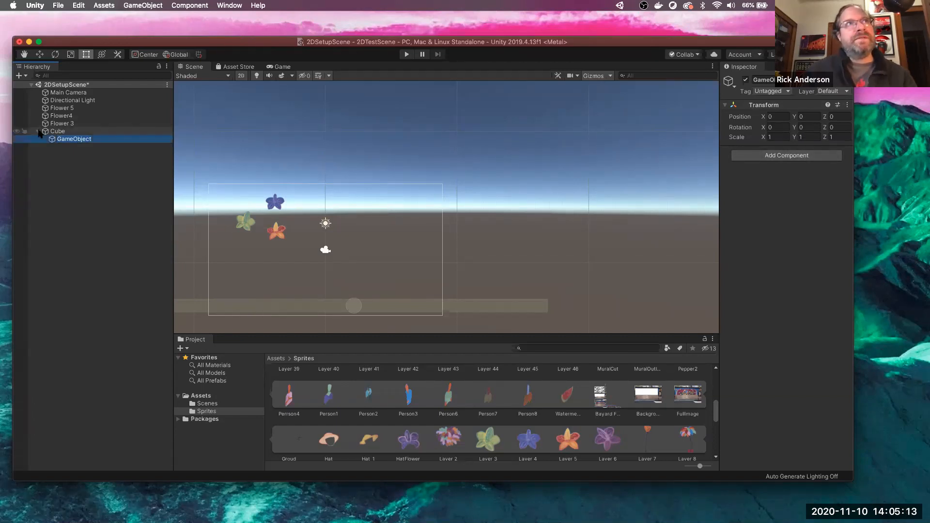
pyautogui.click(38, 132)
pyautogui.click(39, 132)
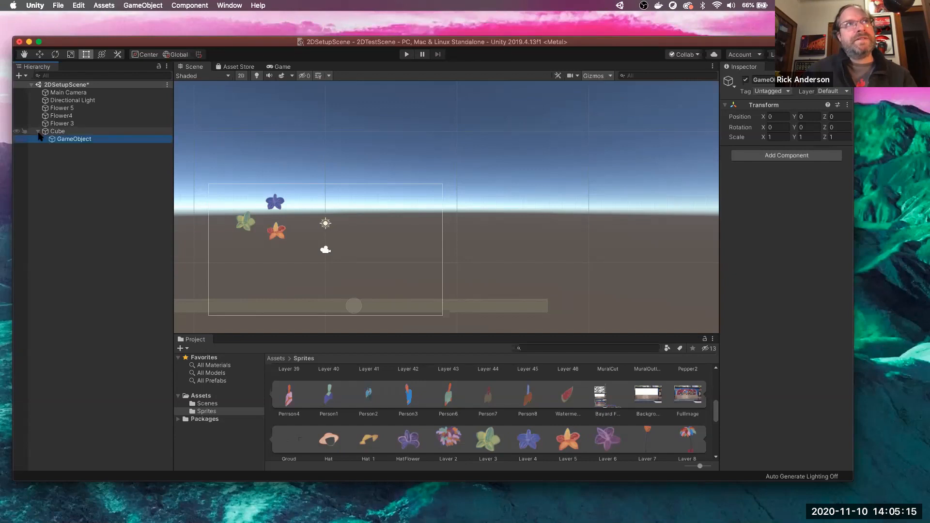
# - Reselect the Cube's child GameObject and add a Box Collider 2D via the 'col' search
pyautogui.click(79, 132)
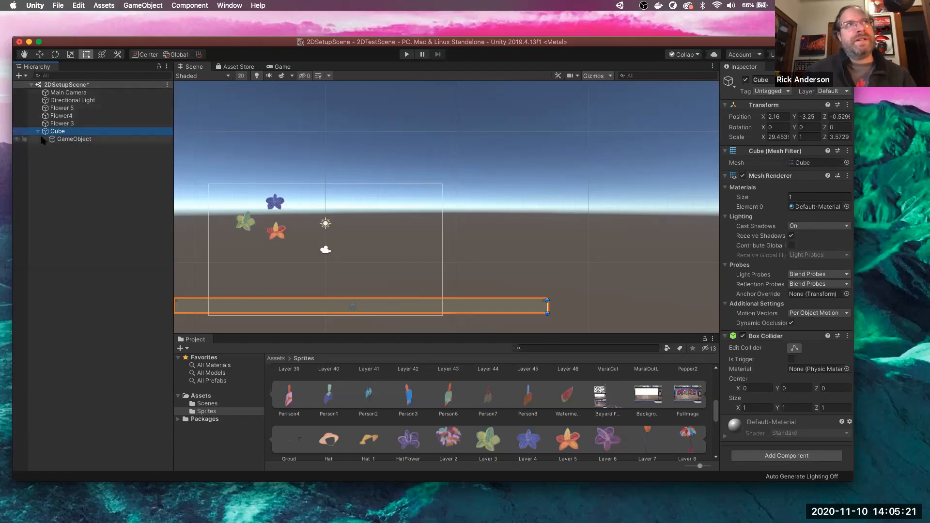
pyautogui.click(39, 133)
pyautogui.click(39, 133)
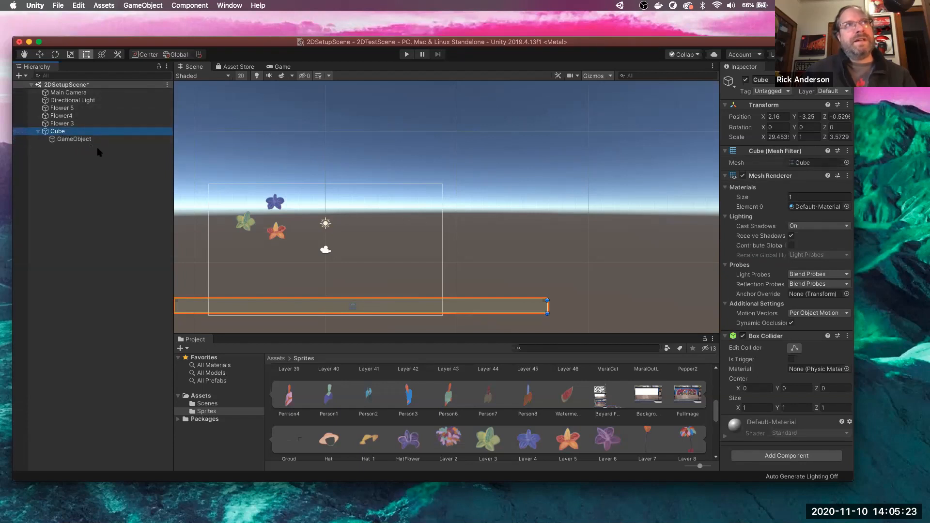
pyautogui.click(78, 140)
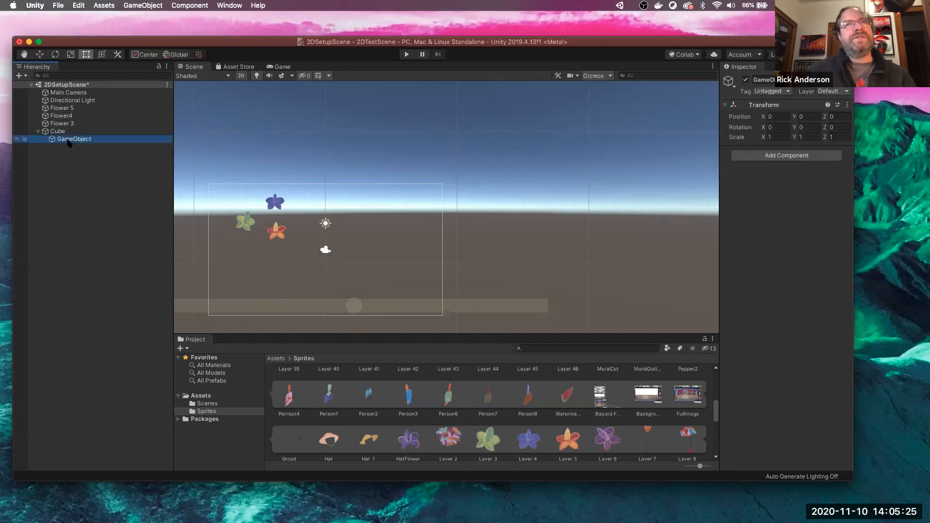
pyautogui.click(770, 158)
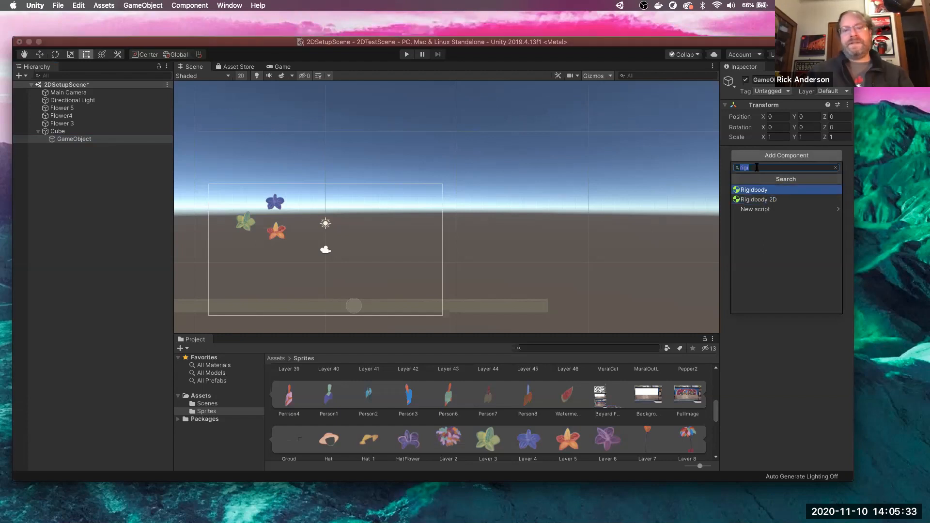
pyautogui.write('coll')
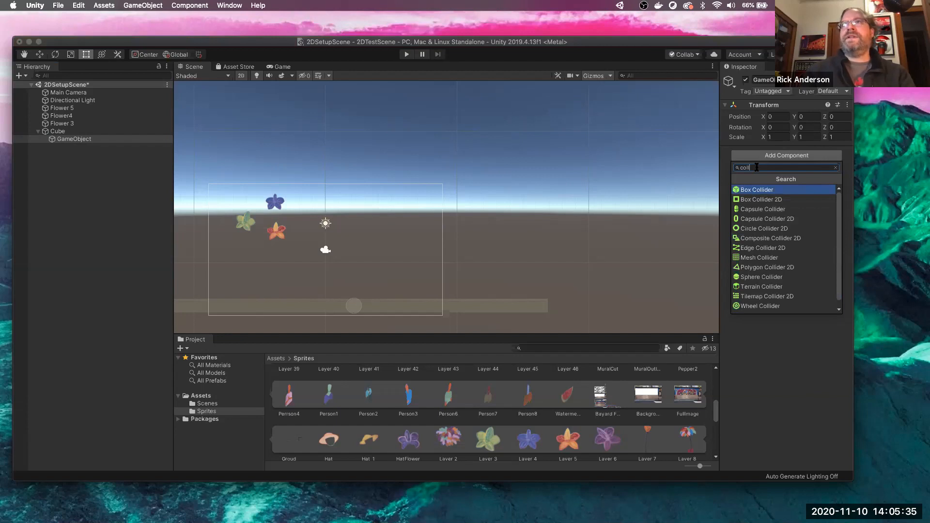
pyautogui.click(766, 200)
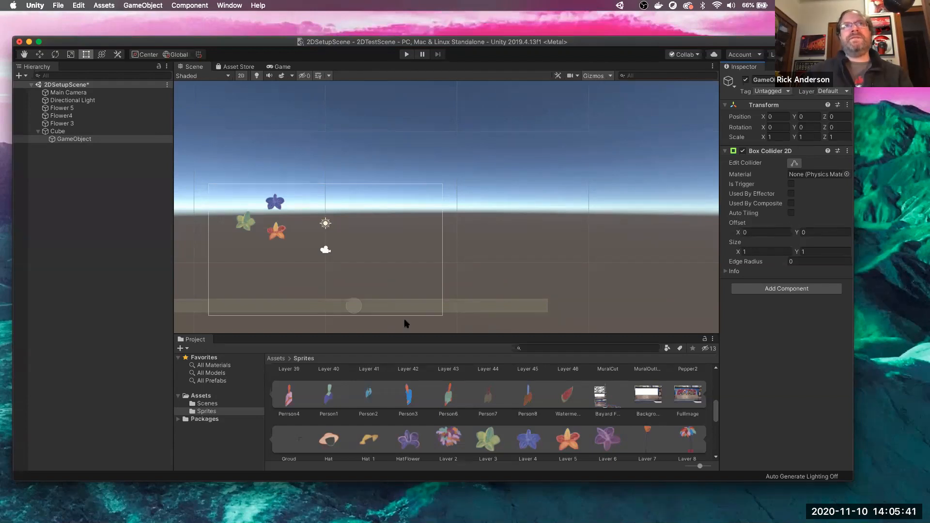
pyautogui.click(101, 303)
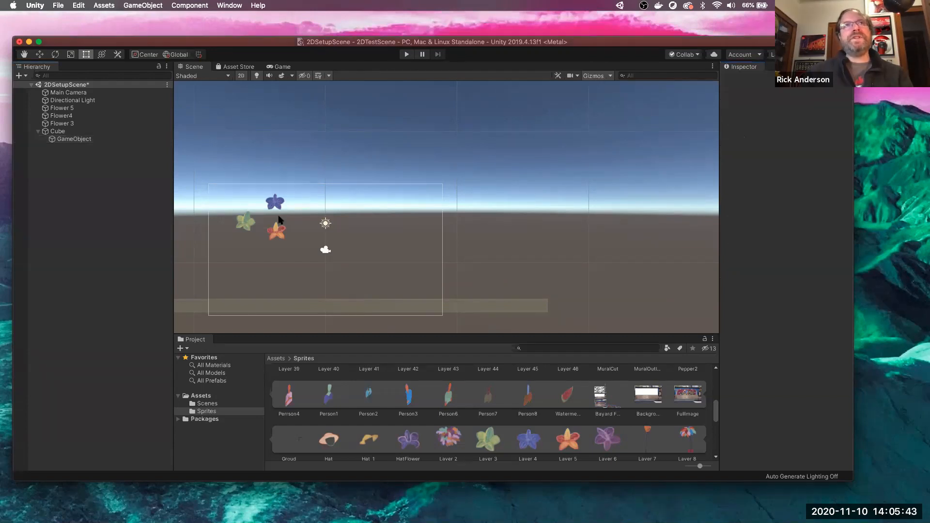
pyautogui.click(407, 54)
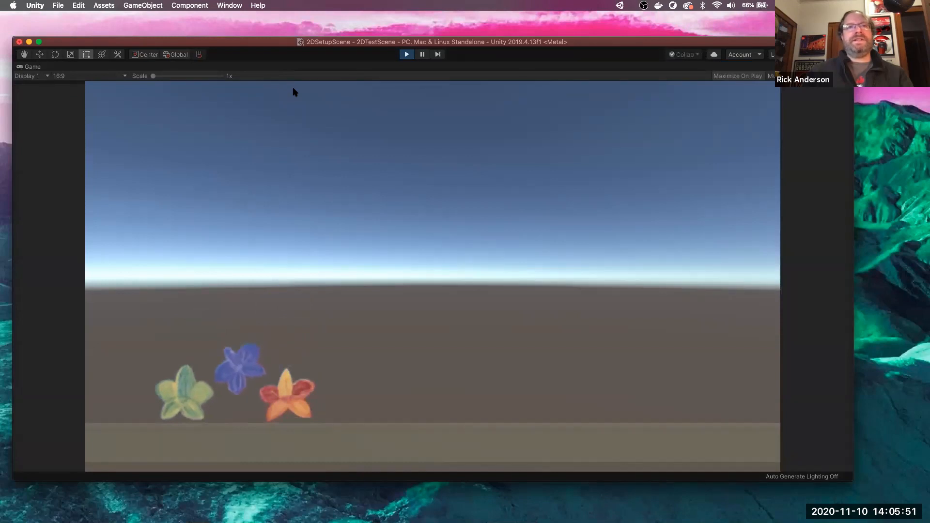
pyautogui.click(407, 55)
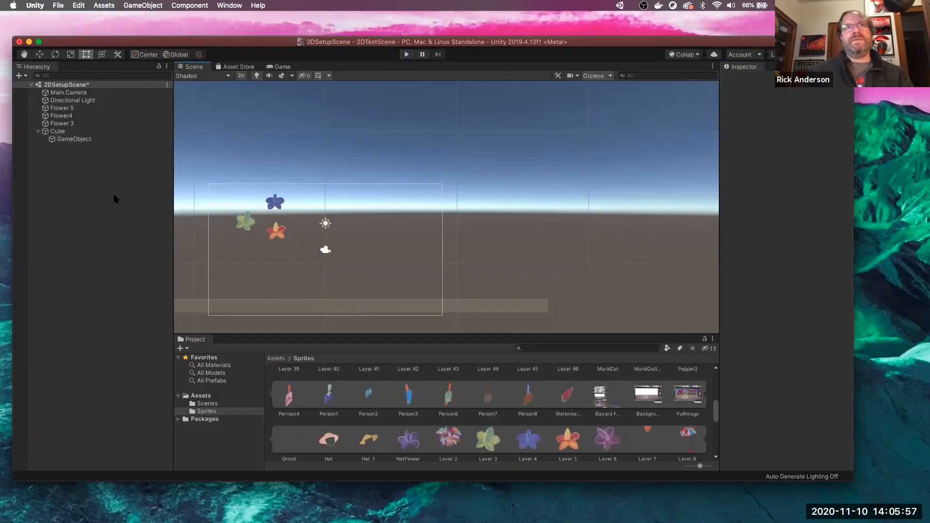
# - Create a Sphere and move it just below the flowers
pyautogui.rightClick(94, 242)
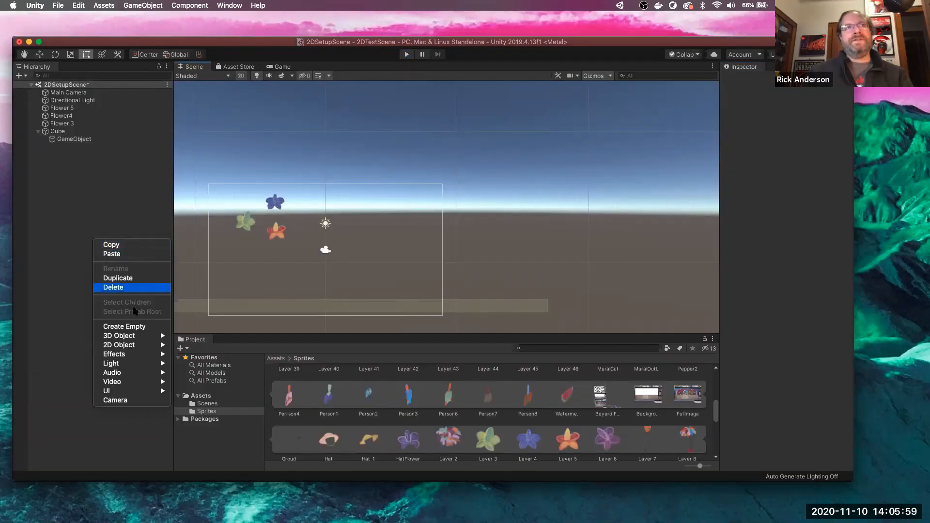
pyautogui.moveTo(143, 337)
pyautogui.click(201, 345)
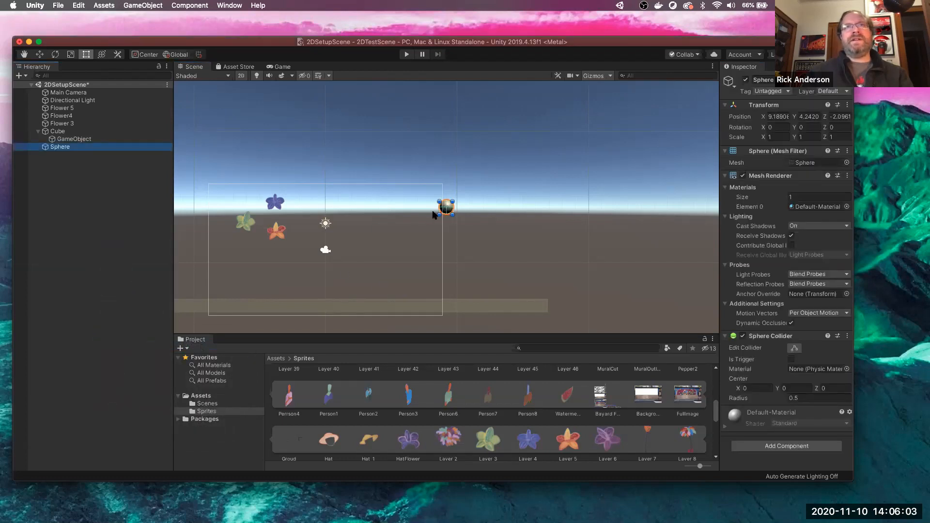
pyautogui.moveTo(446, 209); pyautogui.dragTo(263, 254)
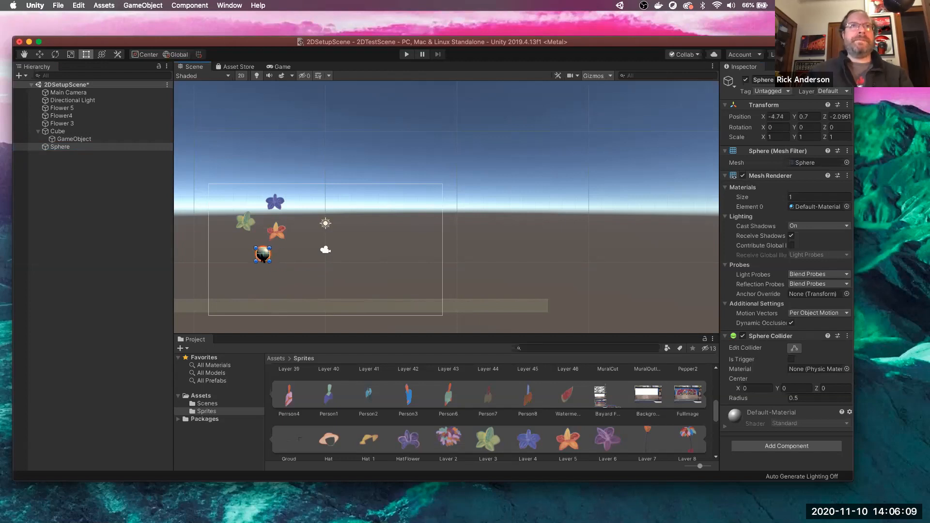
# - Add an empty child GameObject under the Sphere
pyautogui.rightClick(76, 147)
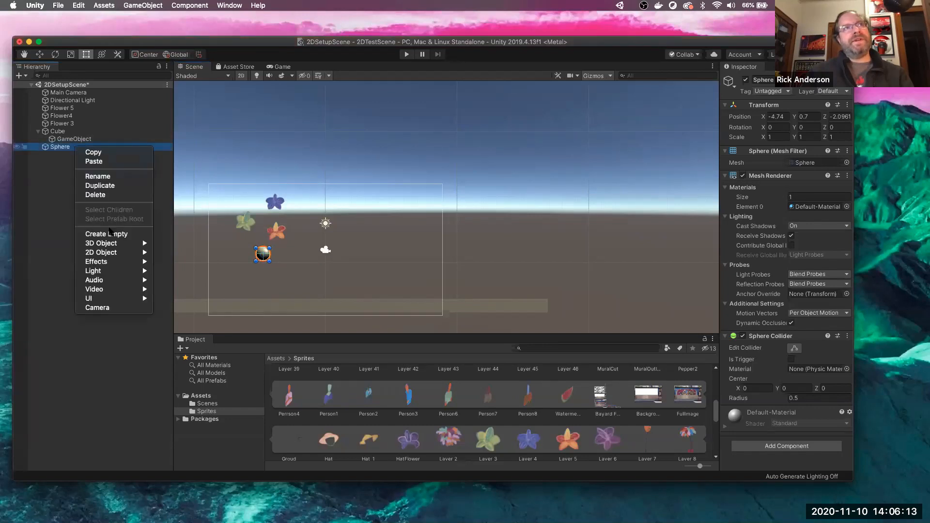
pyautogui.click(123, 233)
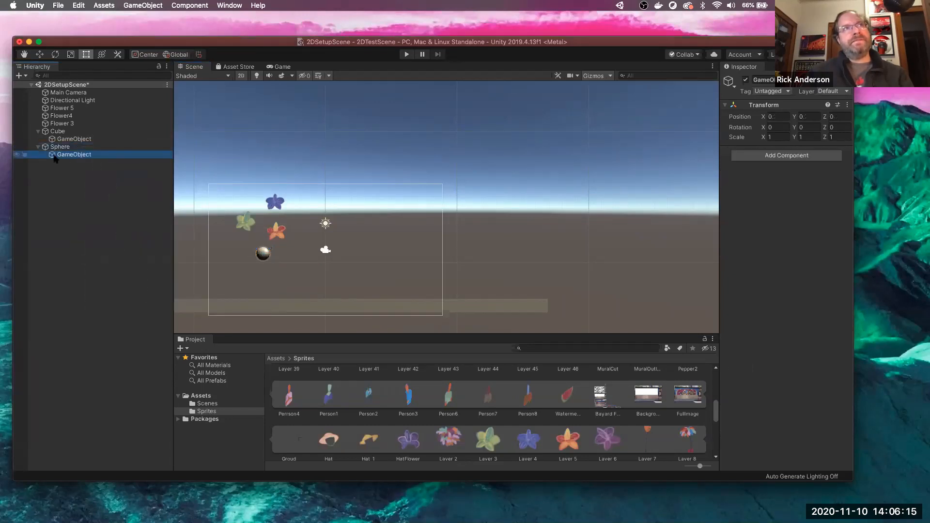
pyautogui.moveTo(84, 157)
pyautogui.mouseDown()
pyautogui.moveTo(81, 137)
pyautogui.moveTo(83, 164)
pyautogui.moveTo(66, 154)
pyautogui.moveTo(73, 147)
pyautogui.mouseUp()
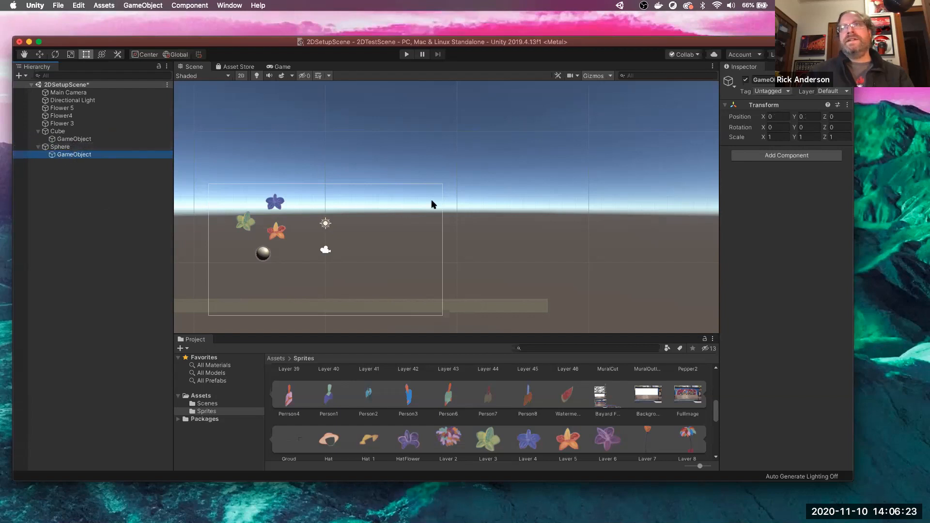
# - Add a Box Collider 2D to the Sphere's empty child, then remove it again
pyautogui.click(796, 160)
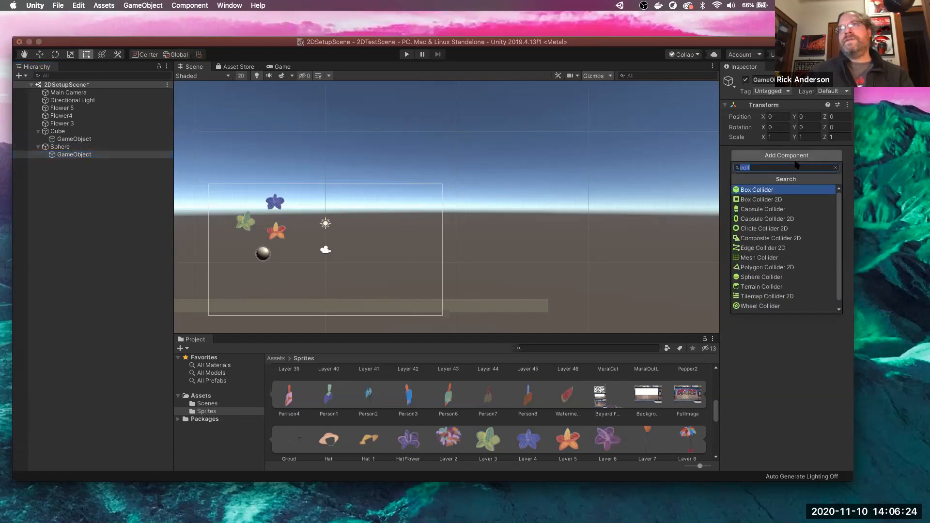
pyautogui.click(761, 200)
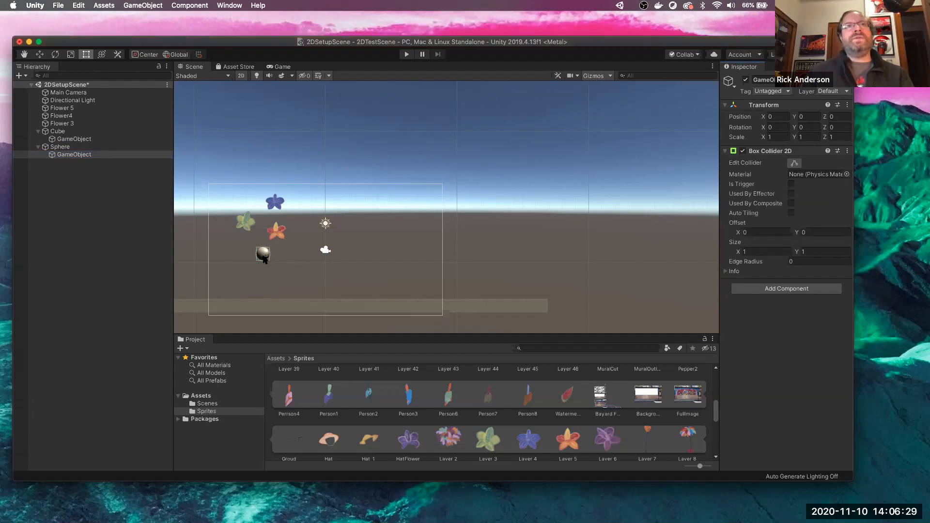
pyautogui.scroll(8, 262, 250)
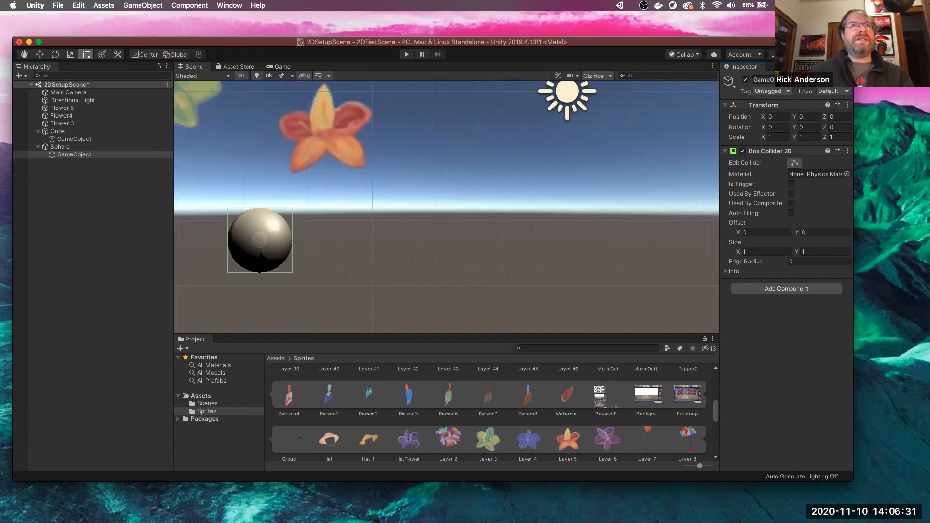
pyautogui.scroll(-5, 262, 253)
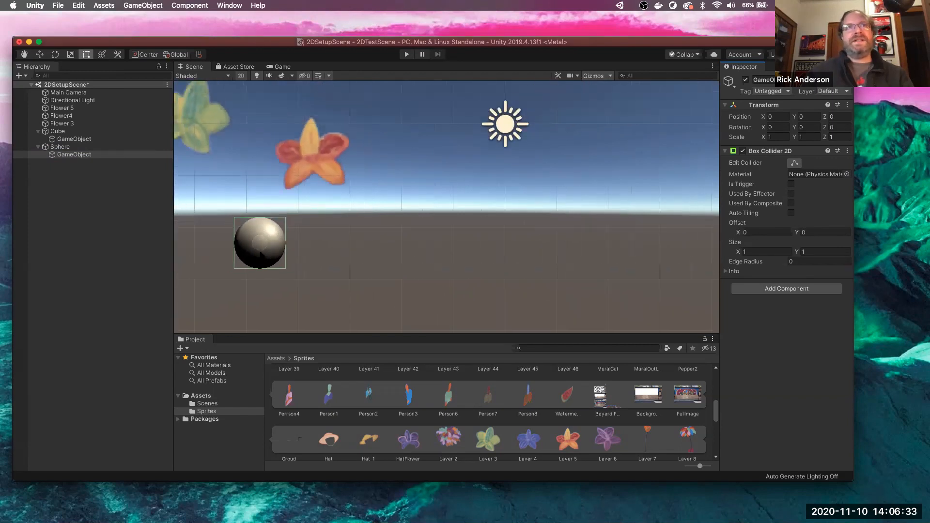
pyautogui.click(847, 150)
pyautogui.click(862, 173)
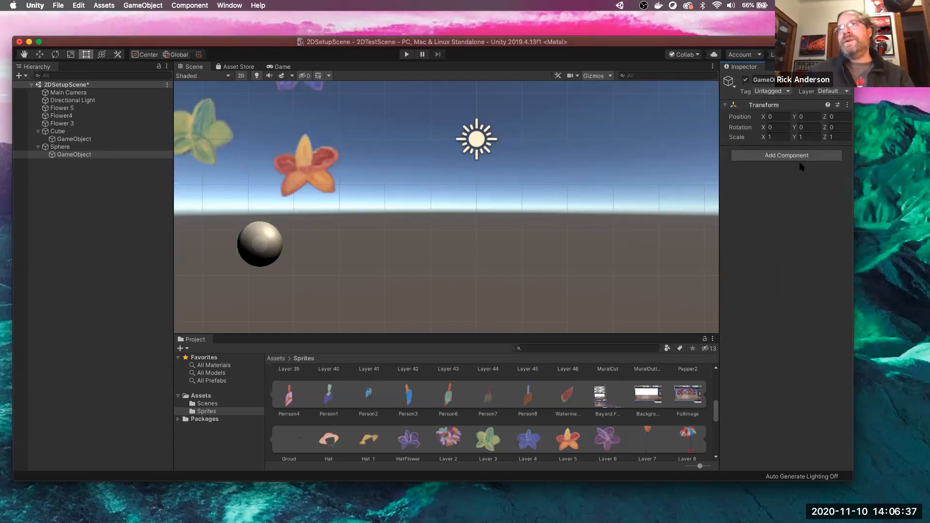
# - Add a Sphere Collider with radius 0.5 via the 'spher' search
pyautogui.click(789, 156)
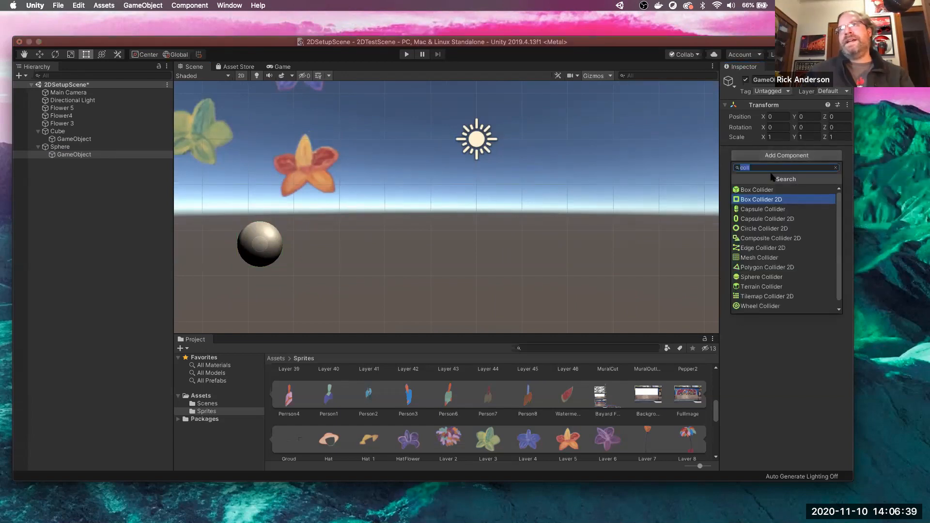
pyautogui.write('spher')
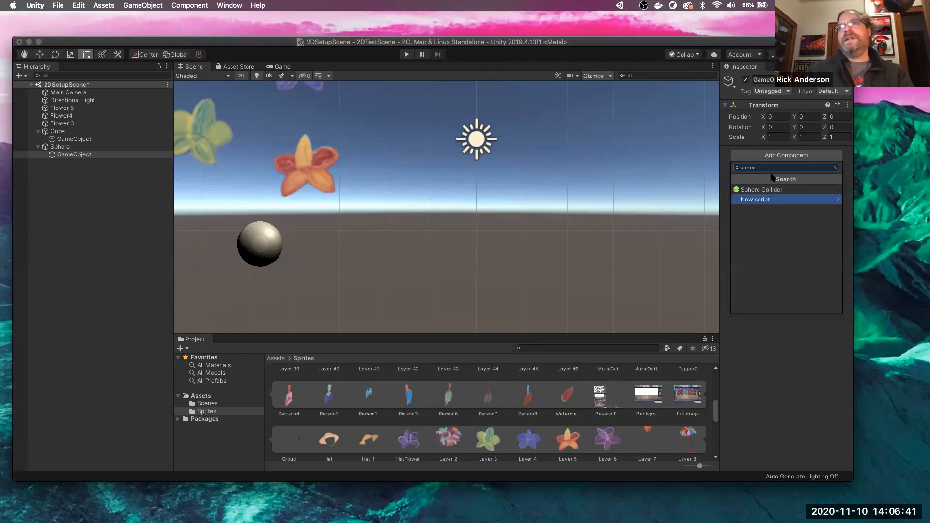
pyautogui.click(767, 190)
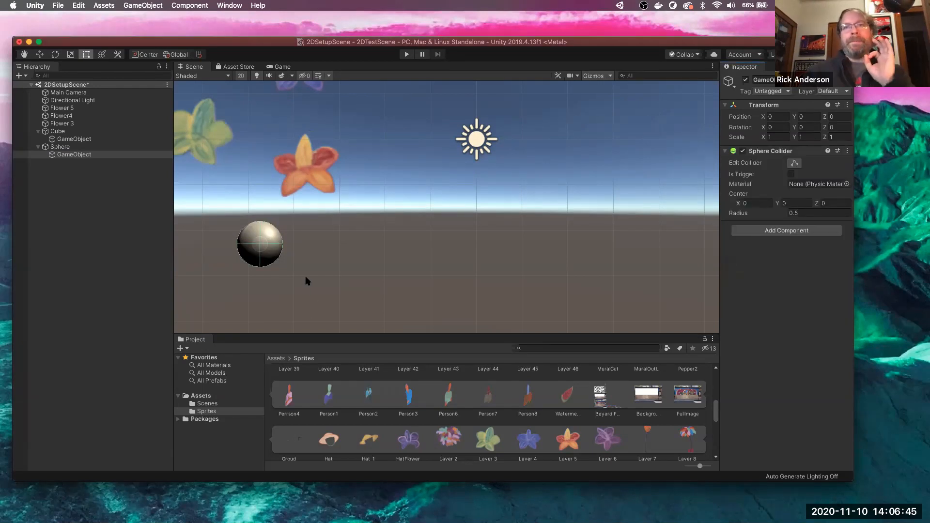
pyautogui.click(406, 54)
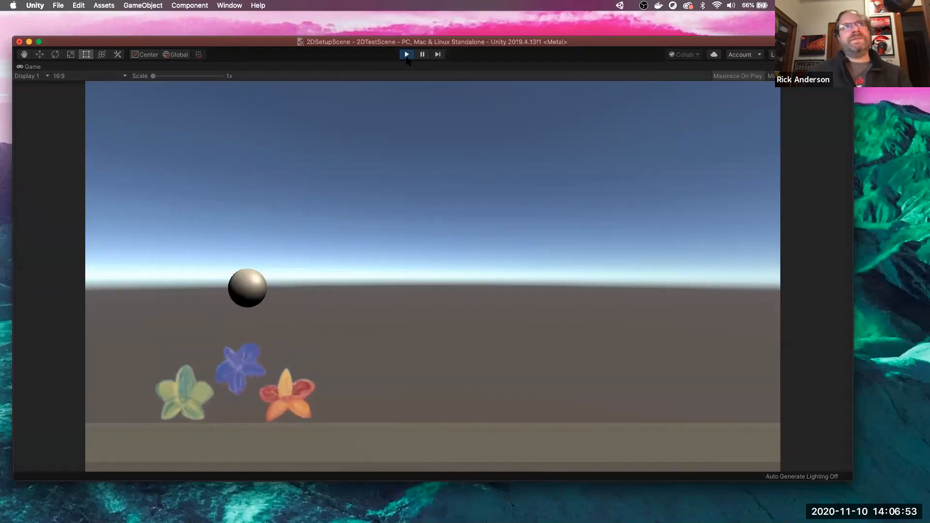
pyautogui.click(408, 55)
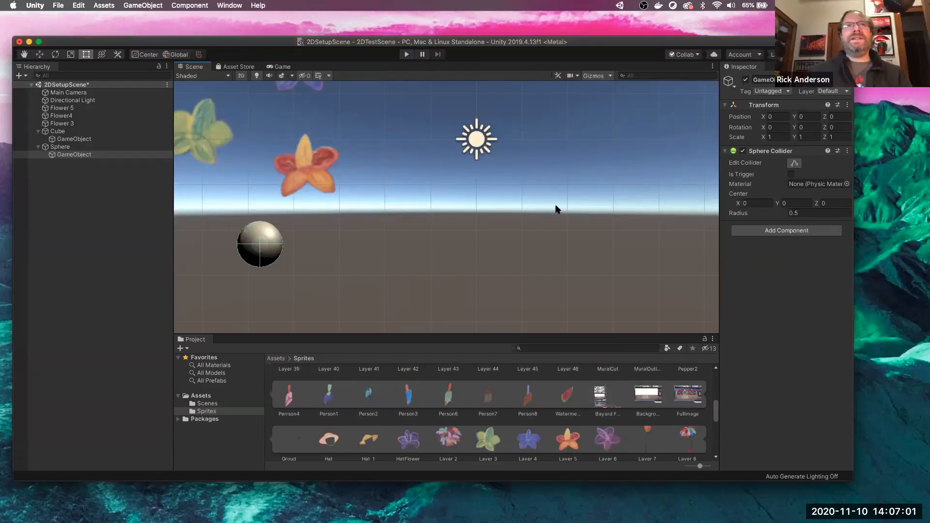
# - Remove the Sphere Collider and add a Circle Collider 2D (radius 0.5) from the Physics 2D category
pyautogui.click(848, 151)
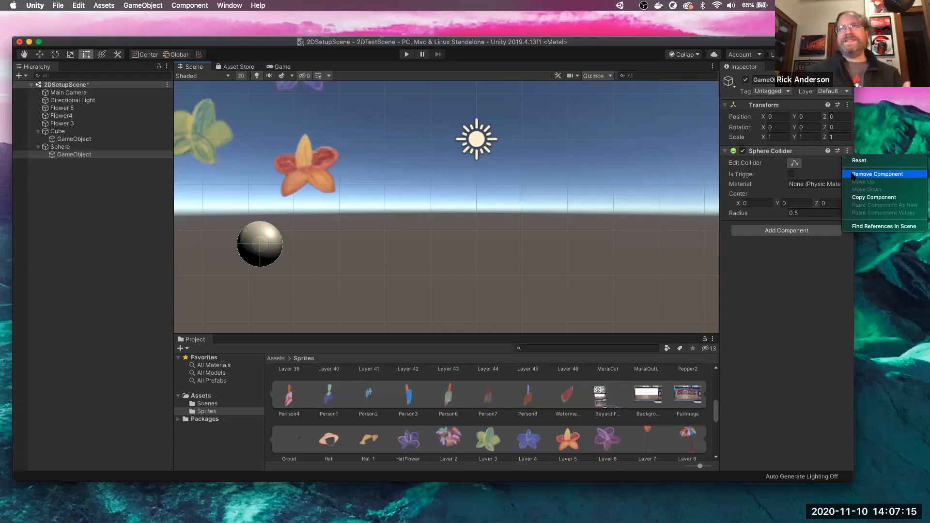
pyautogui.click(852, 175)
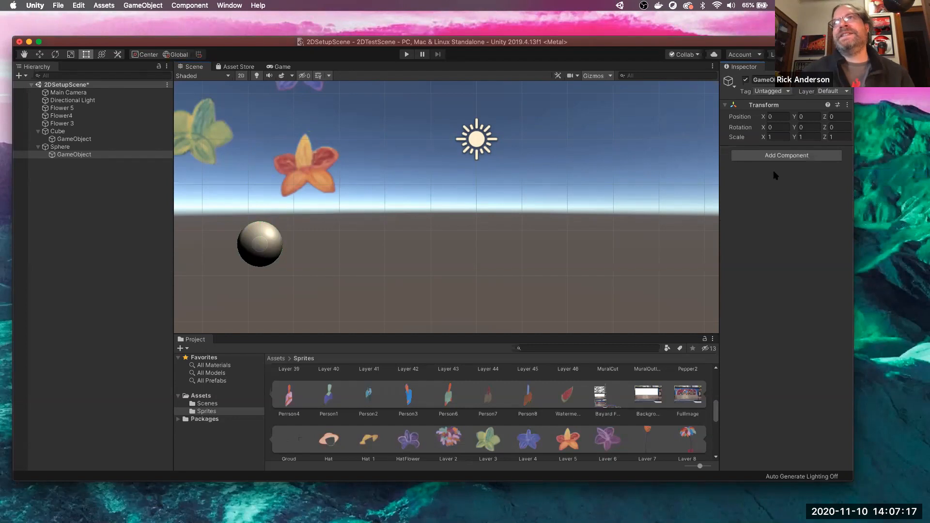
pyautogui.click(779, 158)
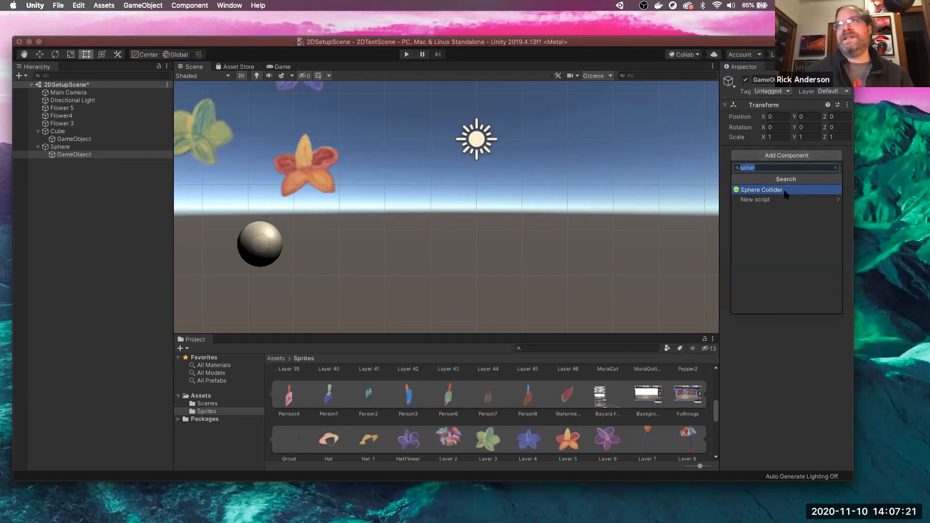
pyautogui.click(835, 168)
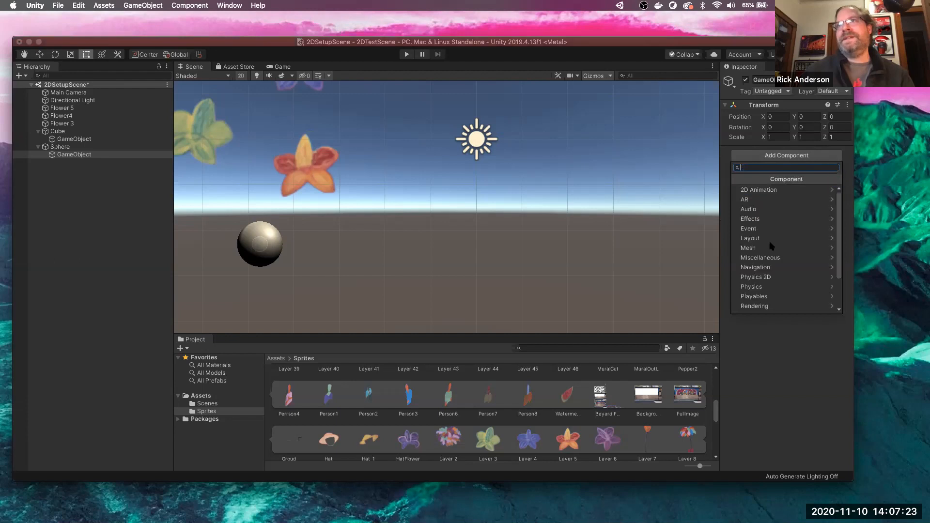
pyautogui.click(776, 277)
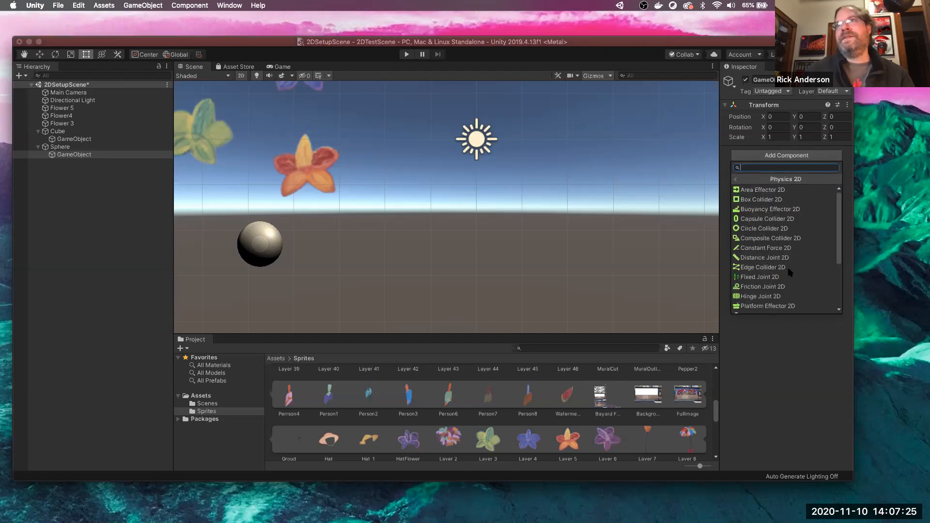
pyautogui.scroll(-3, 815, 265)
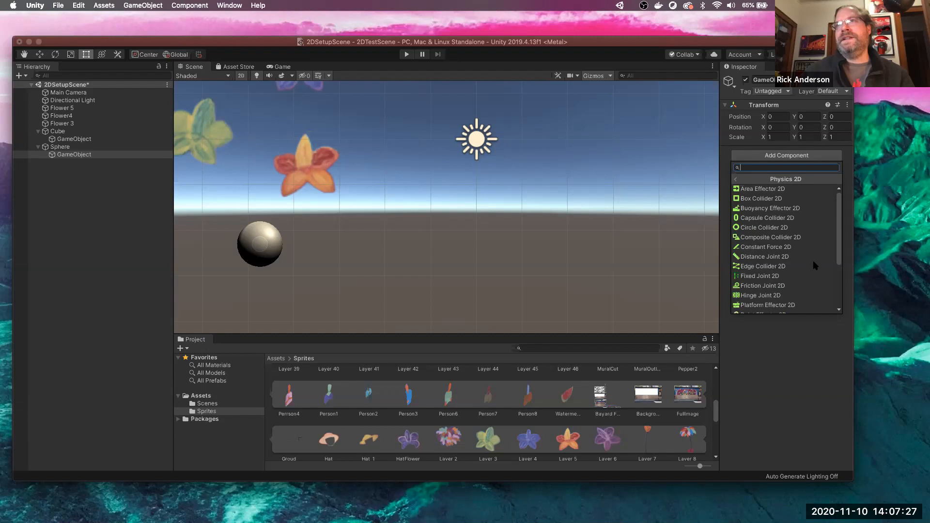
pyautogui.scroll(-2, 772, 274)
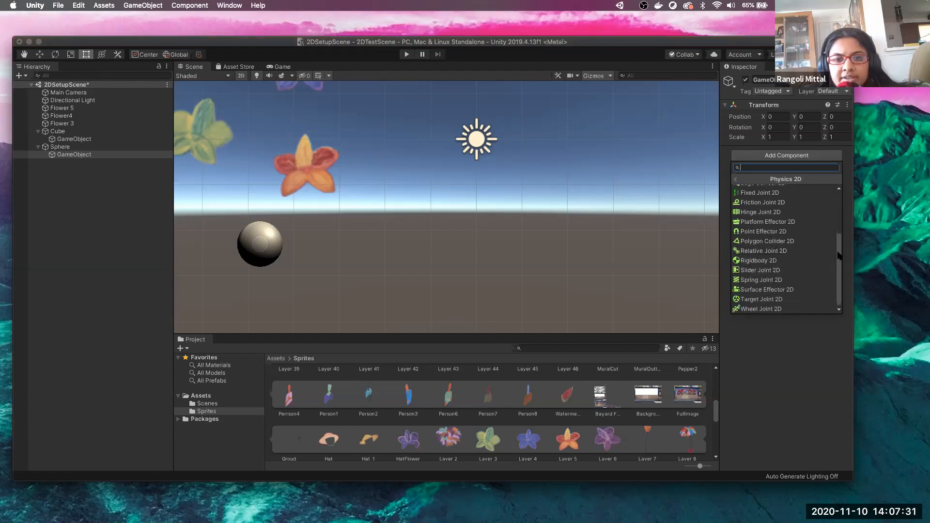
pyautogui.moveTo(839, 275); pyautogui.dragTo(830, 206)
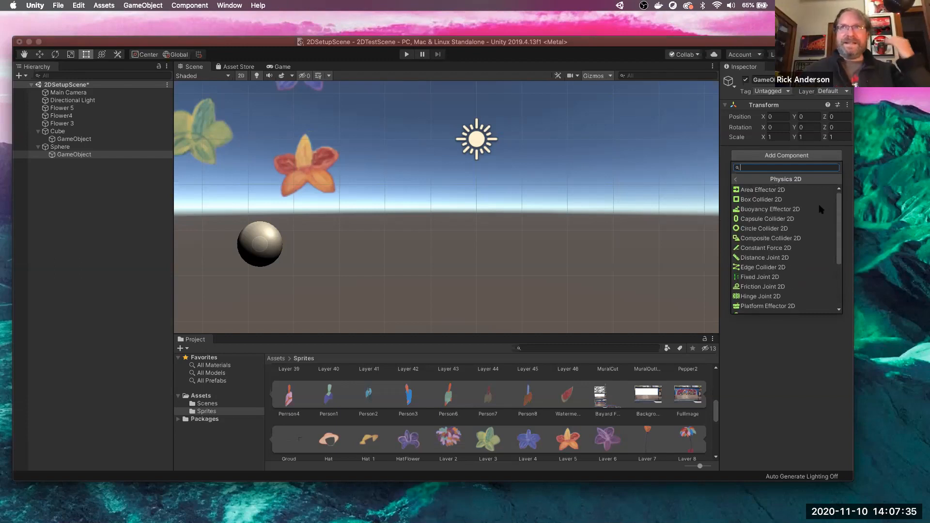
pyautogui.click(770, 229)
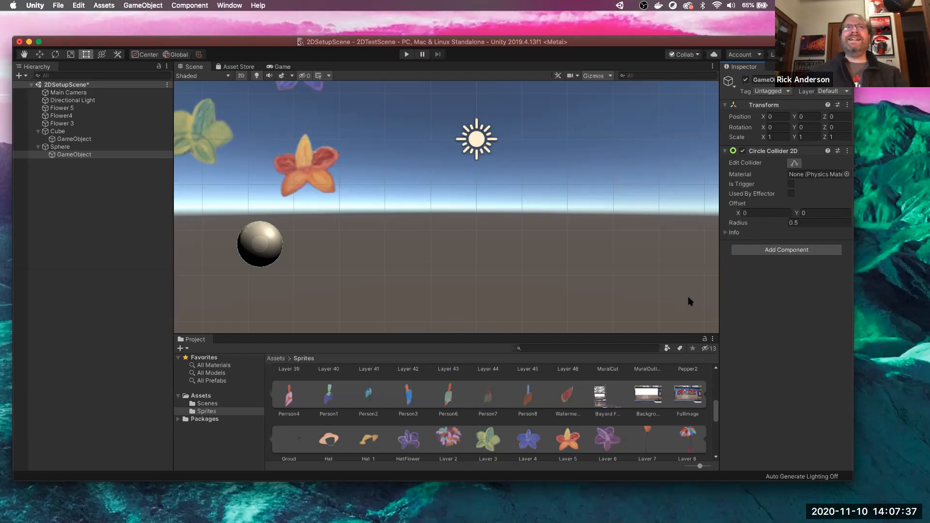
pyautogui.scroll(5, 252, 247)
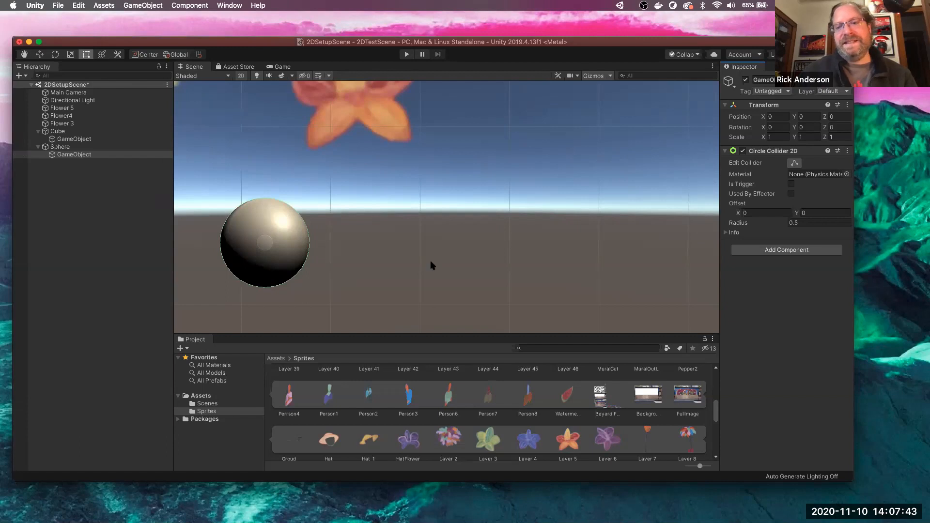
pyautogui.scroll(-4, 507, 317)
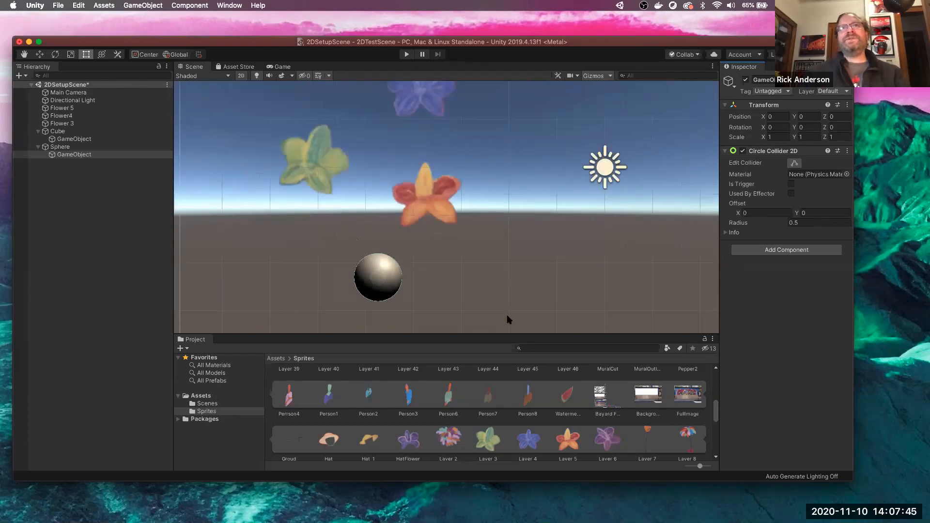
pyautogui.scroll(-3, 508, 319)
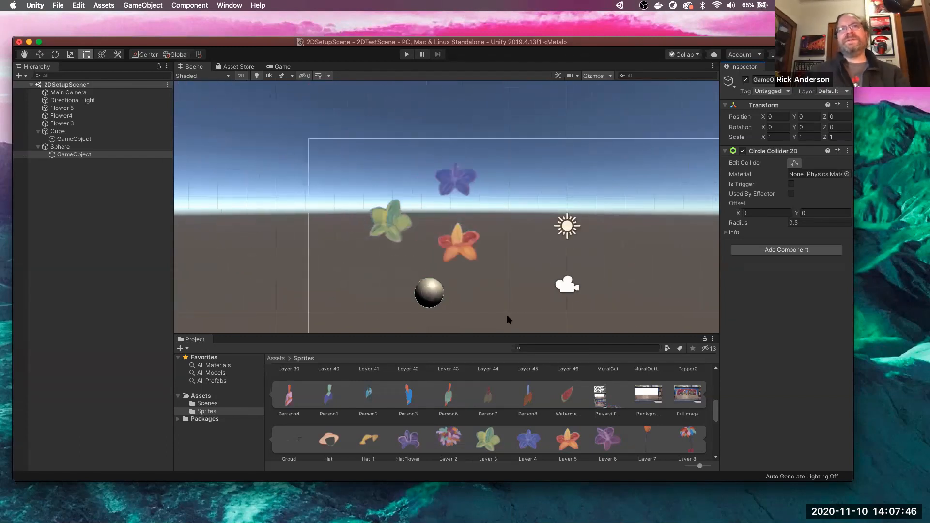
pyautogui.click(405, 54)
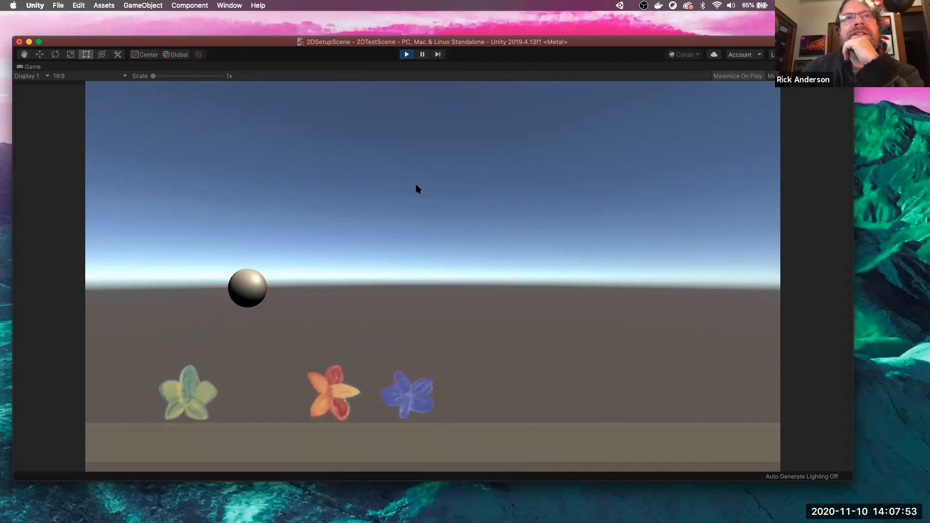
pyautogui.click(407, 54)
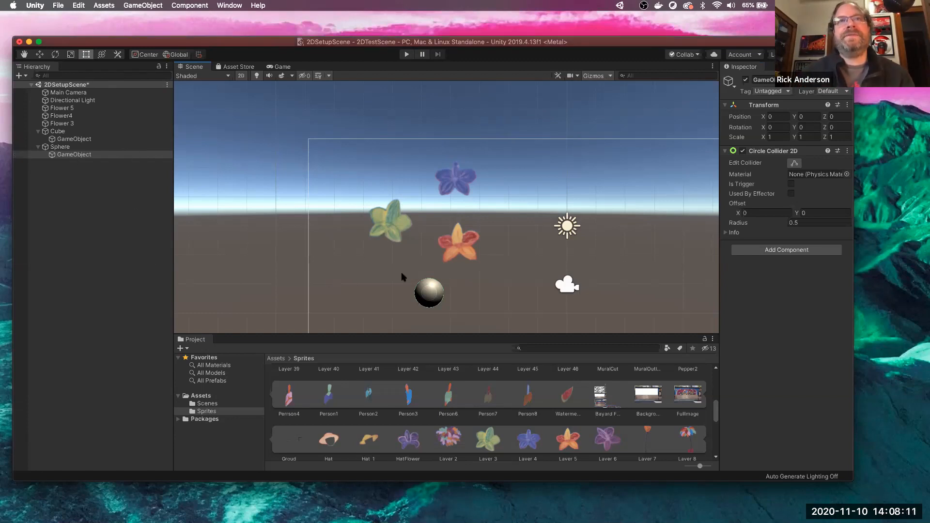
# - Zoom out and centre the Scene view on the camera frame, then show the top-level Assets folder
pyautogui.scroll(-5, 401, 277)
pyautogui.press('q')
pyautogui.moveTo(333, 279); pyautogui.dragTo(288, 218)
pyautogui.press('t')
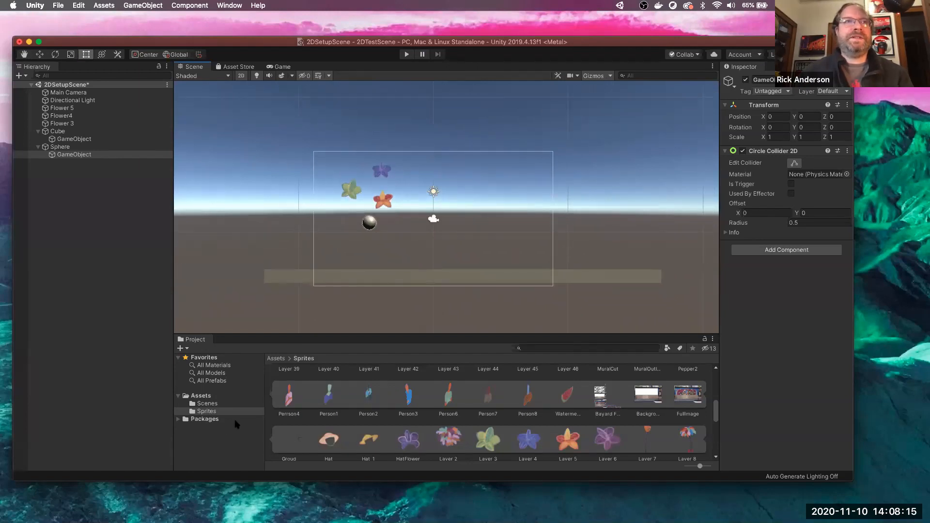
pyautogui.click(178, 396)
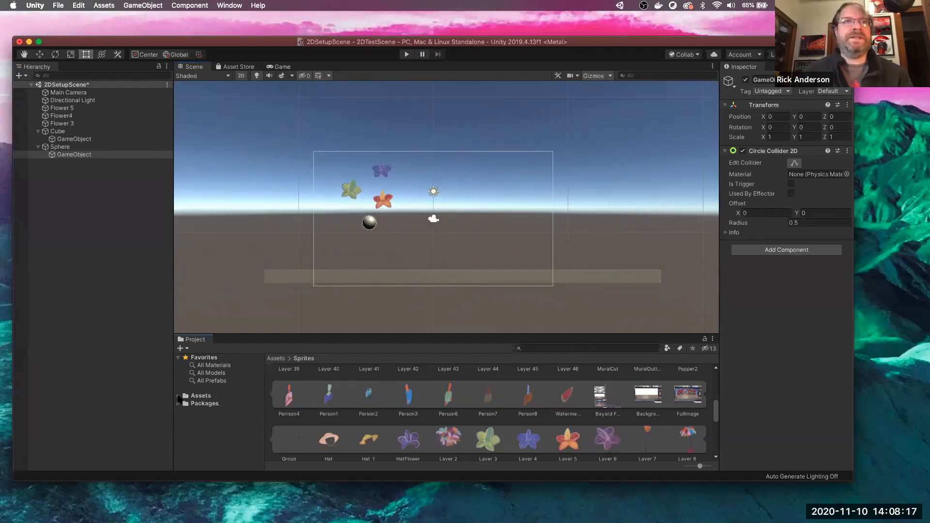
pyautogui.click(277, 359)
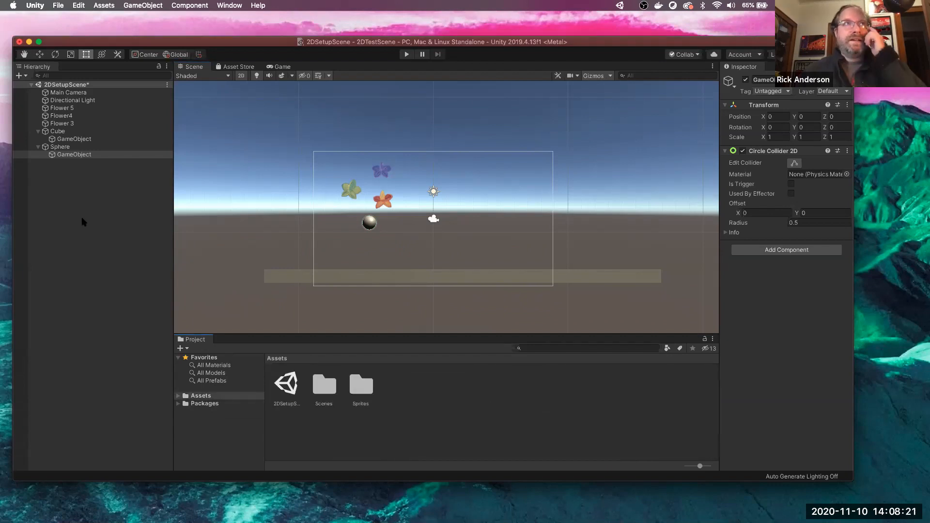
# - Select Flower 5 and enlarge the editor to reach its Rigidbody 2D material setting
pyautogui.click(62, 107)
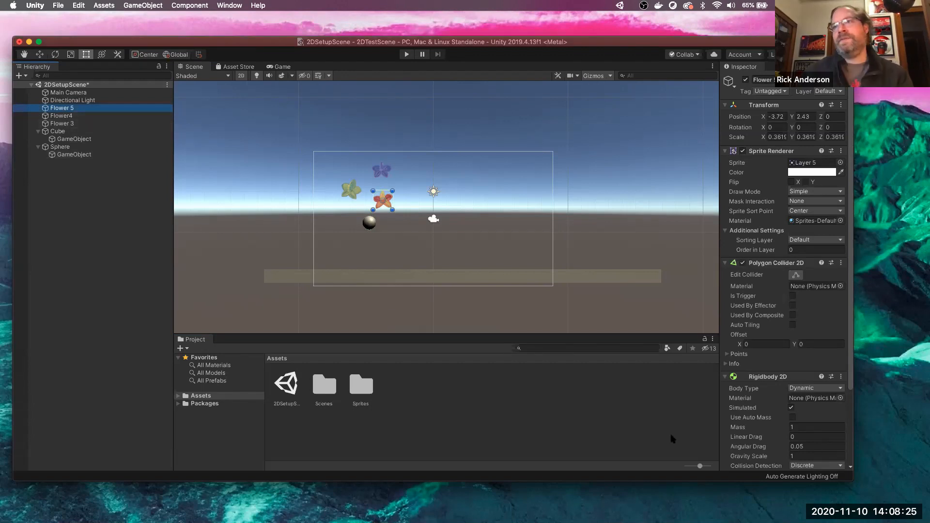
pyautogui.moveTo(853, 481); pyautogui.dragTo(879, 500)
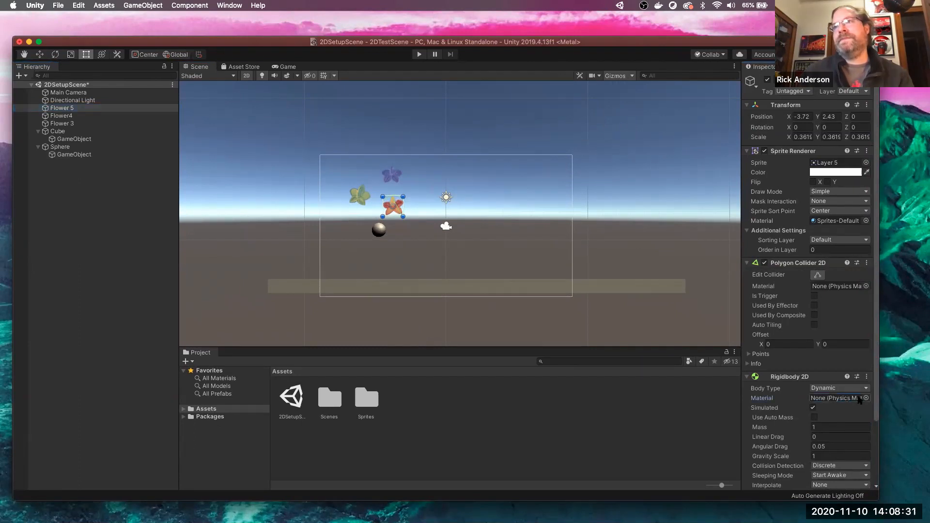
pyautogui.click(866, 398)
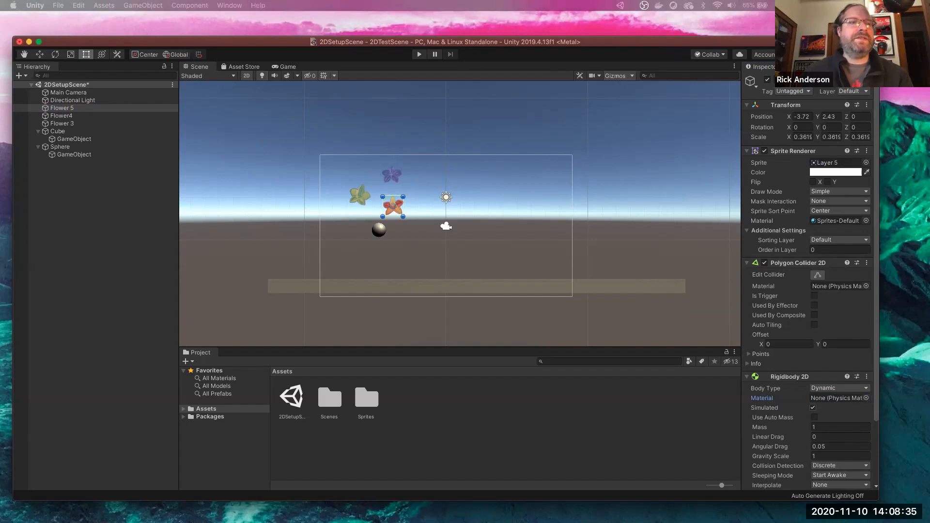
# - Add a new Physics Material 2D asset from the Assets panel's Create context menu
pyautogui.rightClick(435, 411)
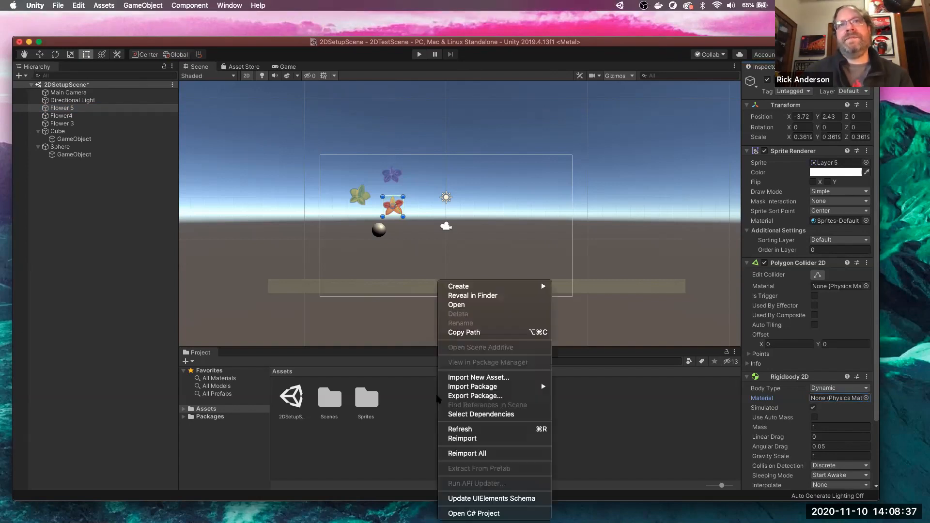
pyautogui.moveTo(495, 287)
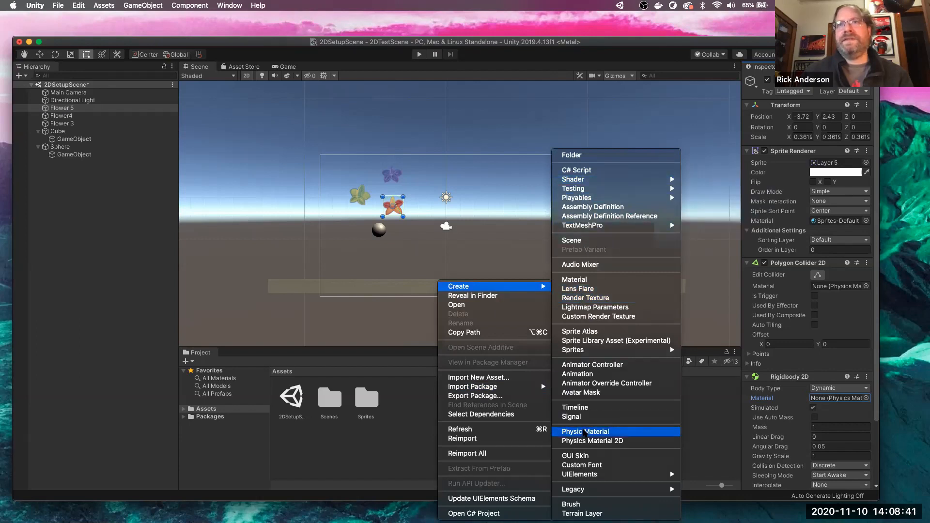
pyautogui.click(584, 432)
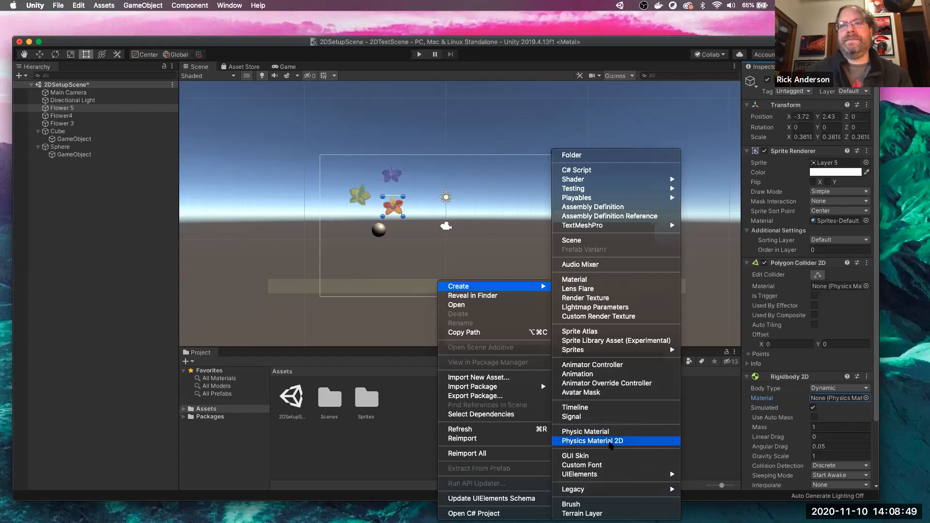
pyautogui.click(592, 441)
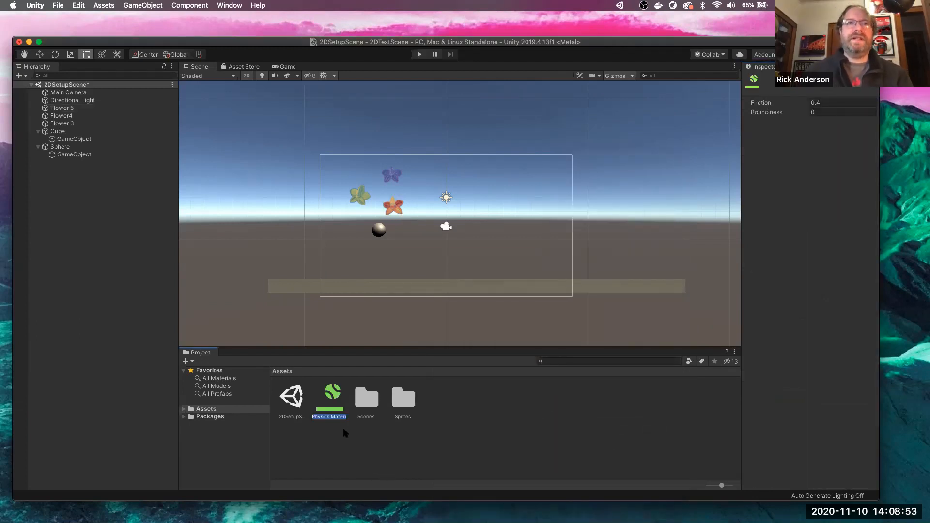
# - Rename the new physics material asset to 'Bouncy2d'
pyautogui.rightClick(334, 416)
pyautogui.click(320, 419)
pyautogui.click(321, 419)
pyautogui.click(323, 419)
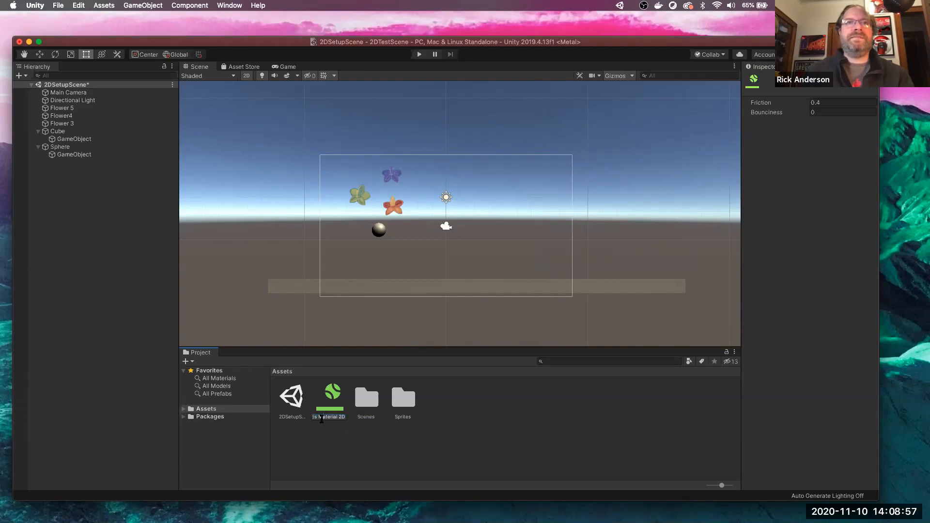
pyautogui.moveTo(340, 417); pyautogui.dragTo(295, 420)
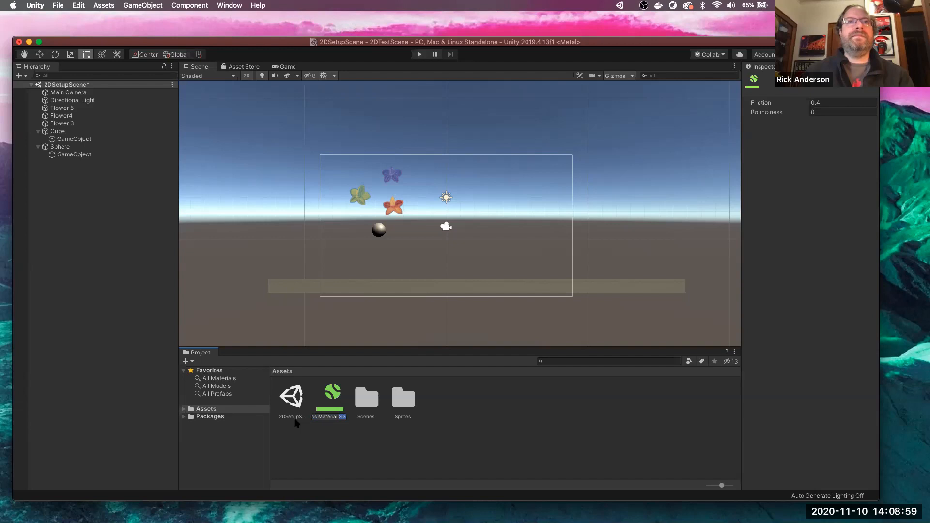
pyautogui.press('BackSpace')
pyautogui.press('BackSpace')
pyautogui.press('BackSpace')
pyautogui.press('BackSpace')
pyautogui.press('BackSpace')
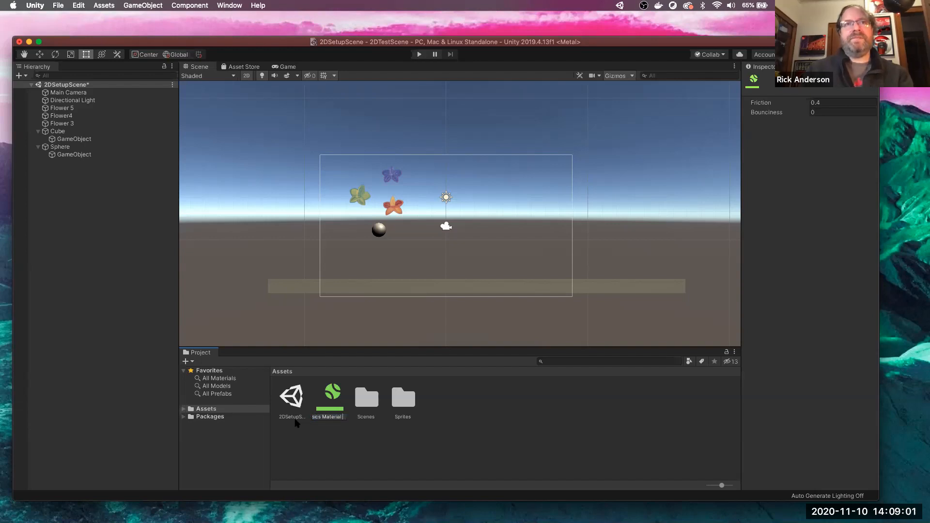
pyautogui.press('BackSpace')
pyautogui.press('BackSpace')
pyautogui.press('BackSpace')
pyautogui.press('BackSpace')
pyautogui.press('BackSpace')
pyautogui.press('BackSpace')
pyautogui.press('BackSpace')
pyautogui.press('BackSpace')
pyautogui.press('BackSpace')
pyautogui.press('BackSpace')
pyautogui.press('BackSpace')
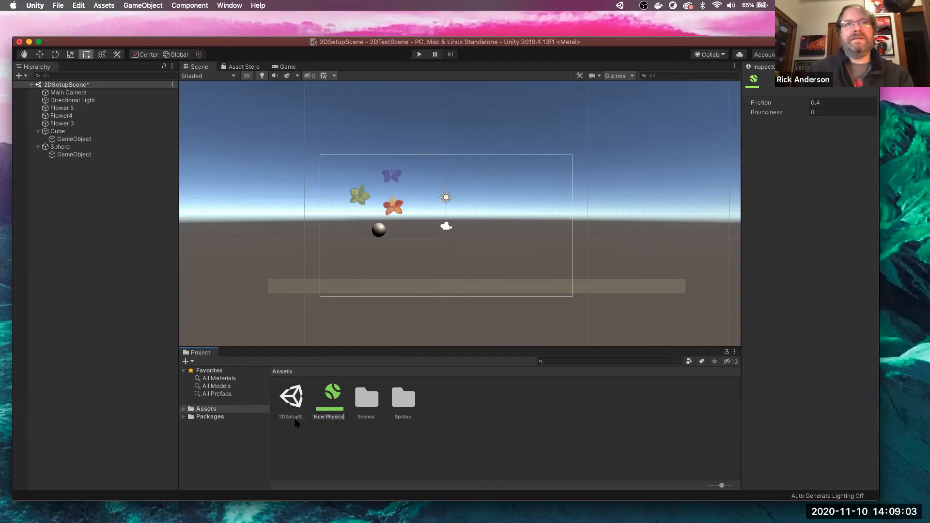
pyautogui.press('BackSpace')
pyautogui.press('BackSpace')
pyautogui.press('BackSpace')
pyautogui.press('BackSpace')
pyautogui.press('BackSpace')
pyautogui.press('BackSpace')
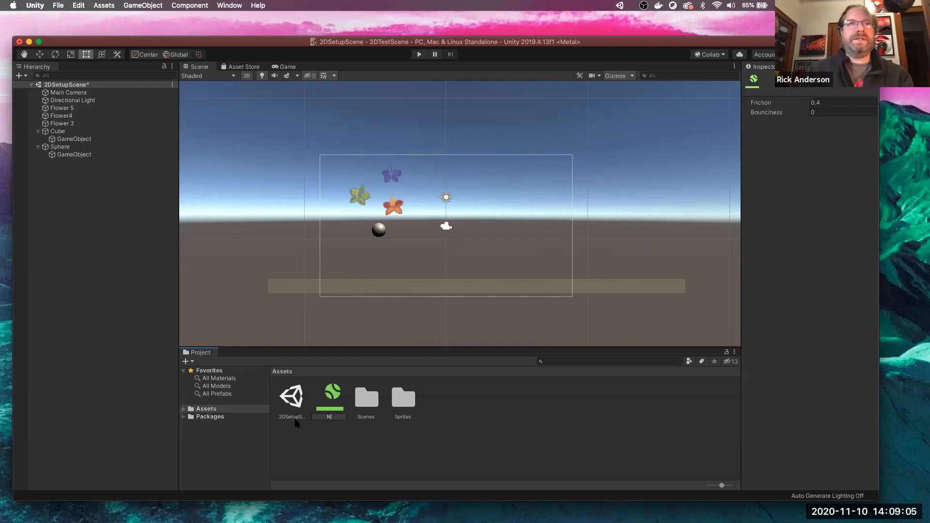
pyautogui.write('Bou')
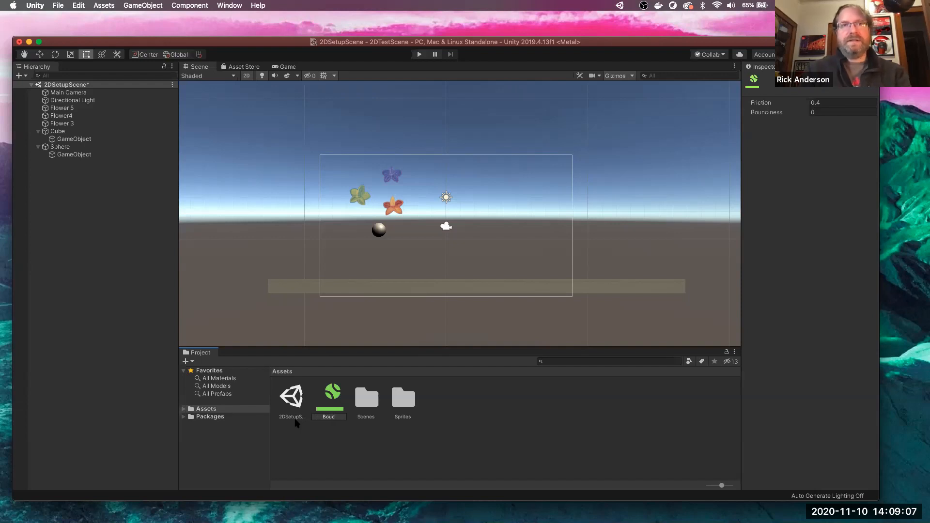
pyautogui.write('ncy2d')
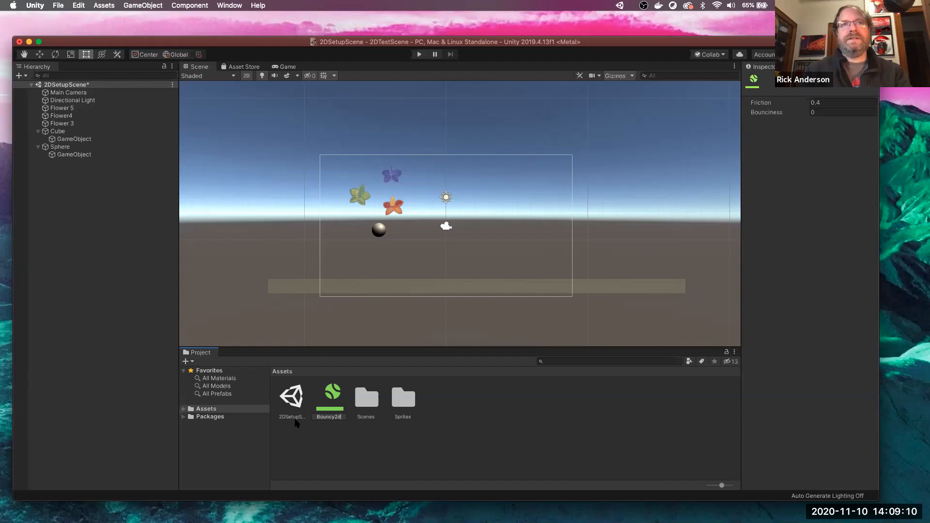
pyautogui.press('Return')
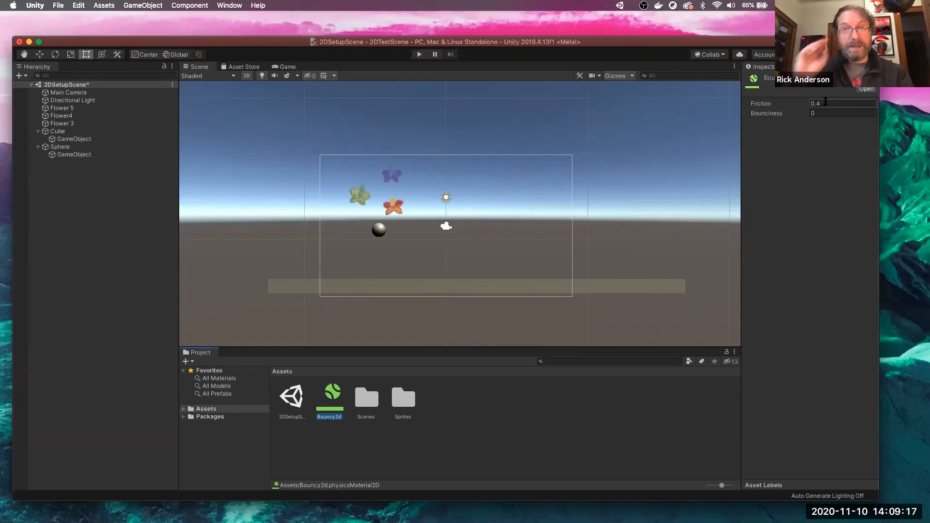
# - Set the Bouncy2d material's Bounciness to 1, leaving friction at 0.4
pyautogui.click(824, 113)
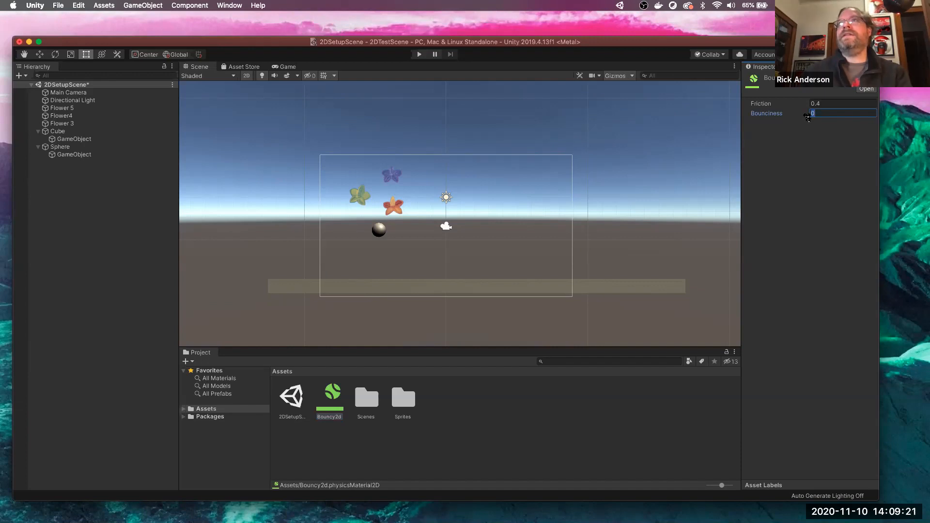
pyautogui.click(840, 203)
pyautogui.click(553, 436)
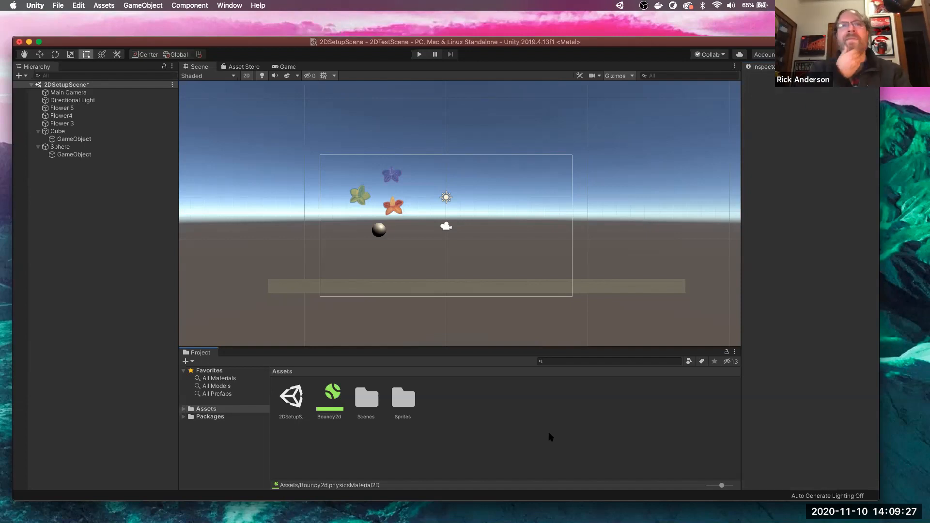
# - Drag Bouncy2d into the Rigidbody 2D Material field of Flower 5, Flower4 and Flower 3
pyautogui.click(338, 396)
pyautogui.moveTo(338, 396); pyautogui.dragTo(76, 111)
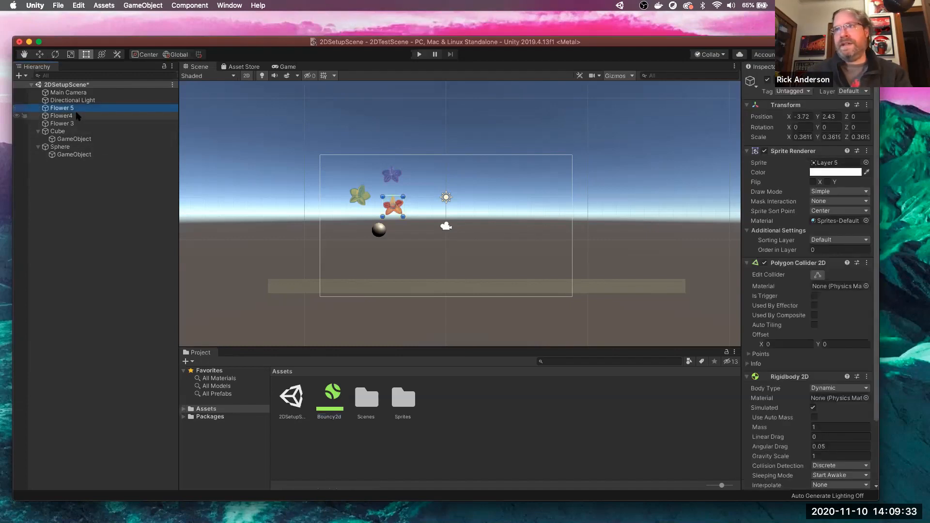
pyautogui.keyDown('shift'); pyautogui.click(61, 124); pyautogui.keyUp('shift')
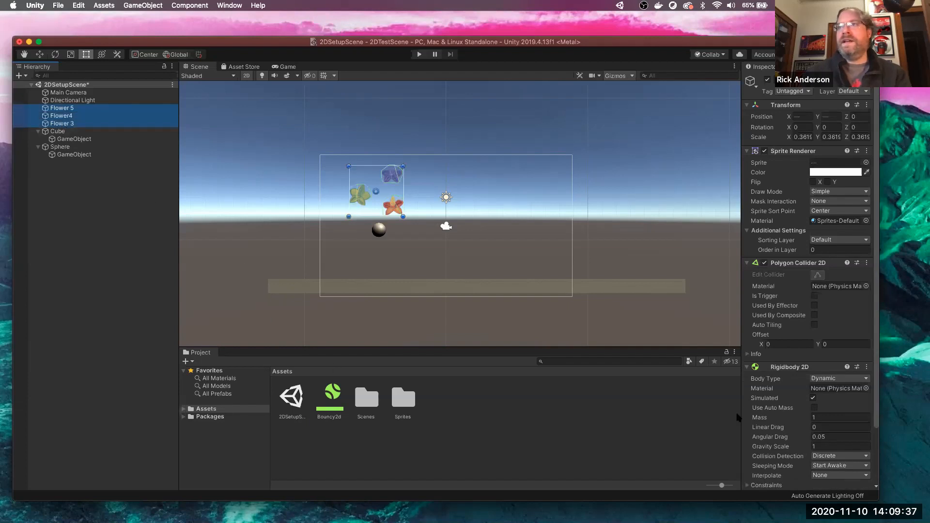
pyautogui.moveTo(331, 394); pyautogui.dragTo(835, 388)
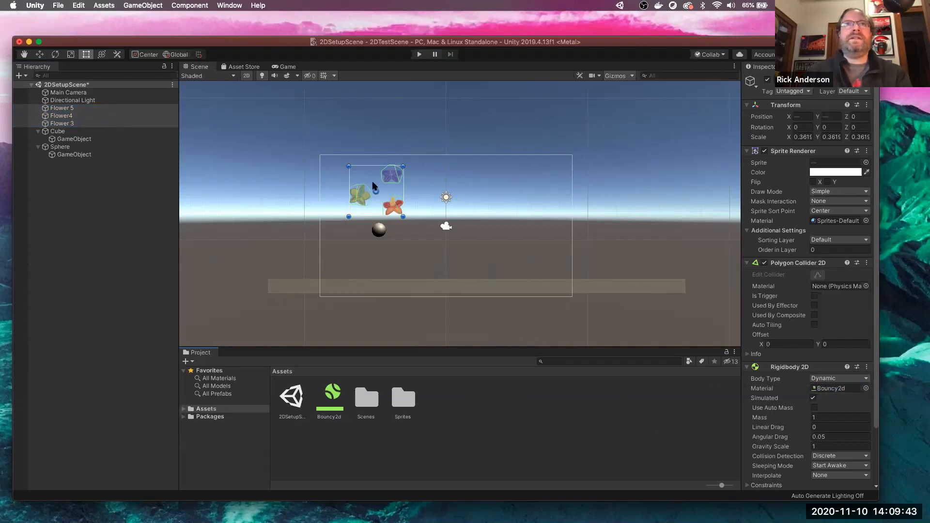
pyautogui.click(512, 413)
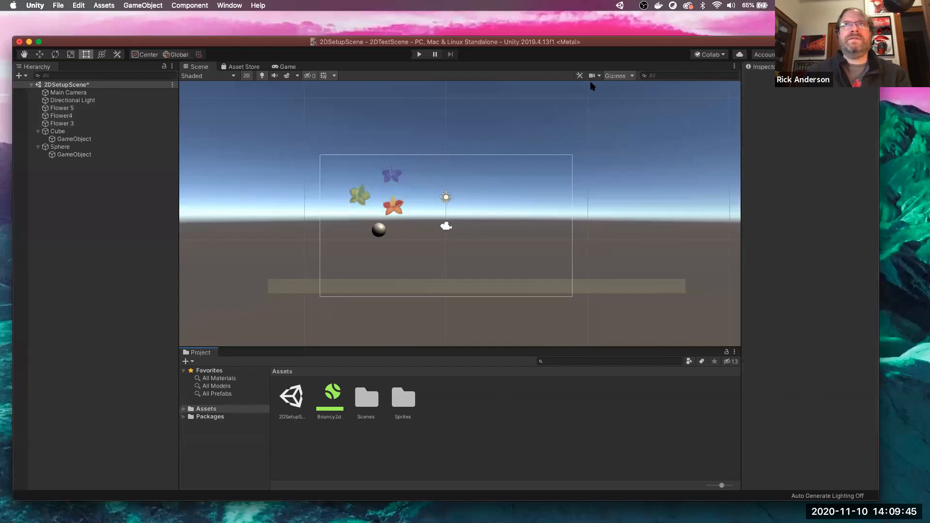
pyautogui.click(419, 55)
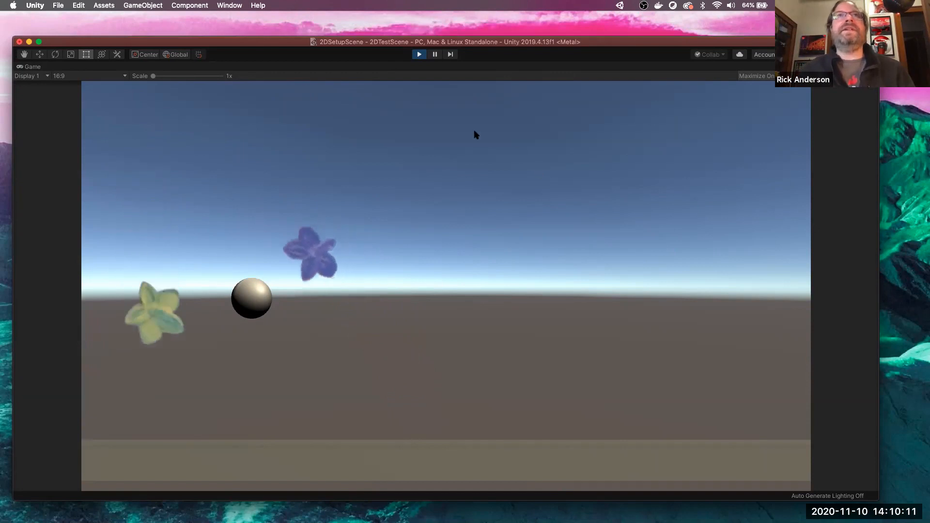
pyautogui.click(419, 54)
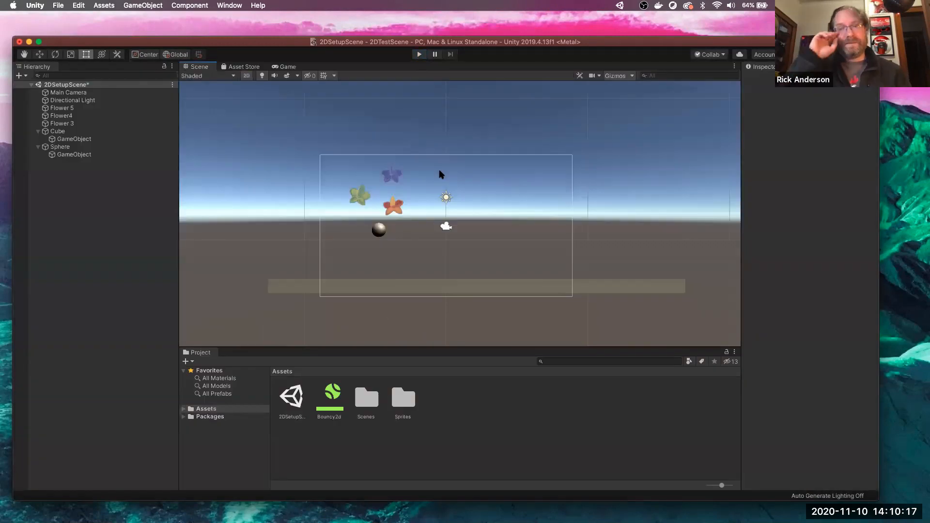